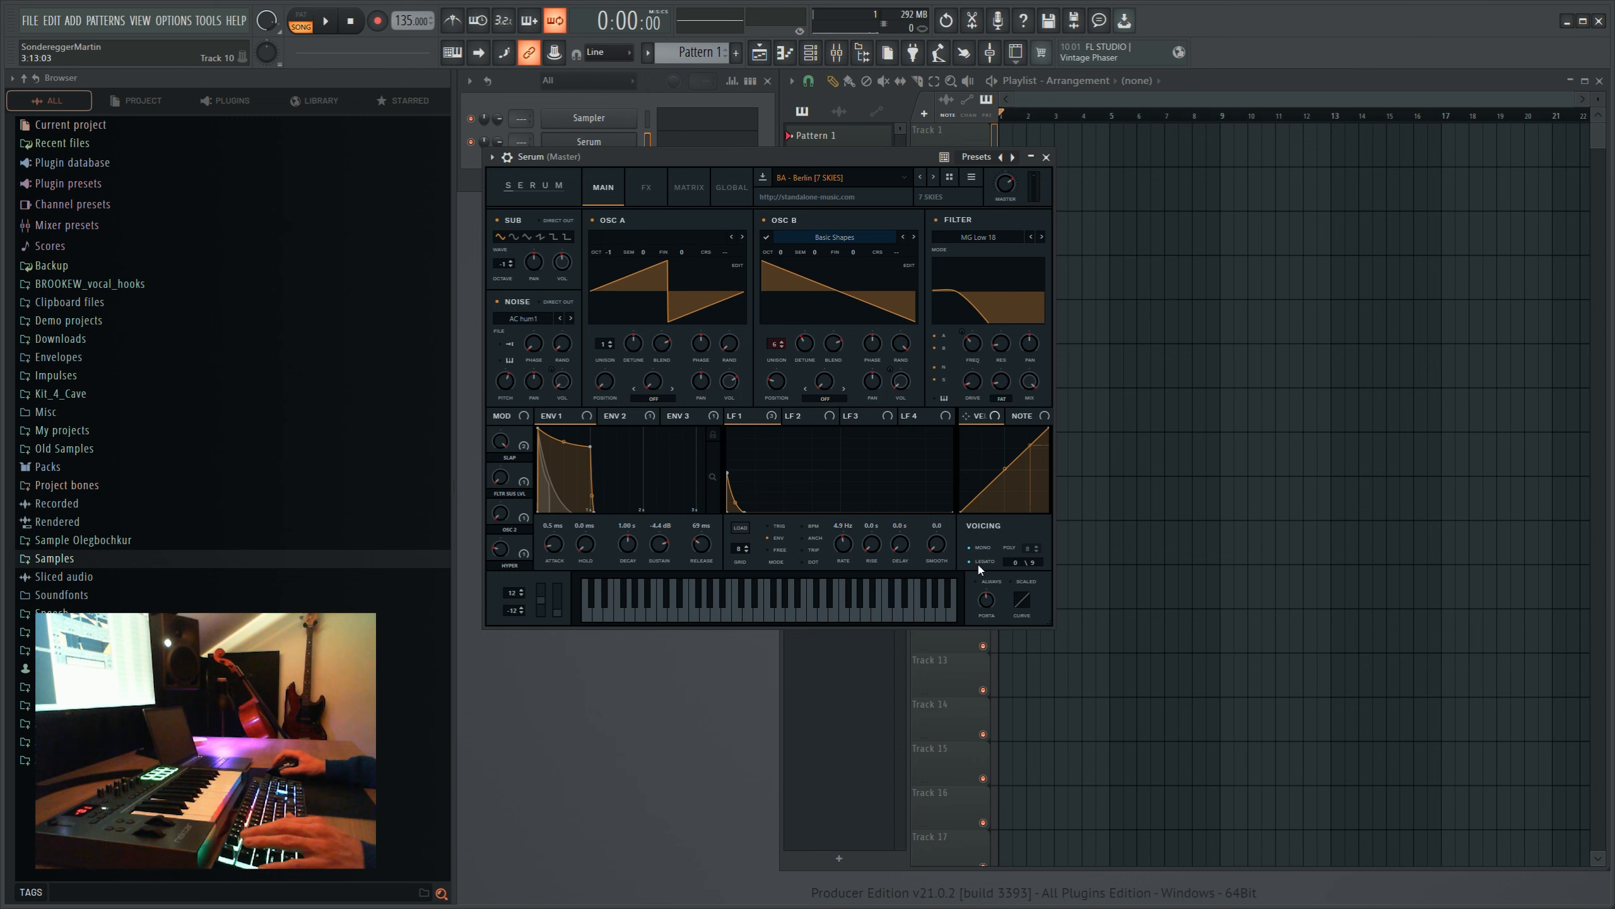
- Close the Serum window, place Pattern 1 on Track 2, and add a short A#3 note at the start of Serum's piano roll
left_click(1046, 157)
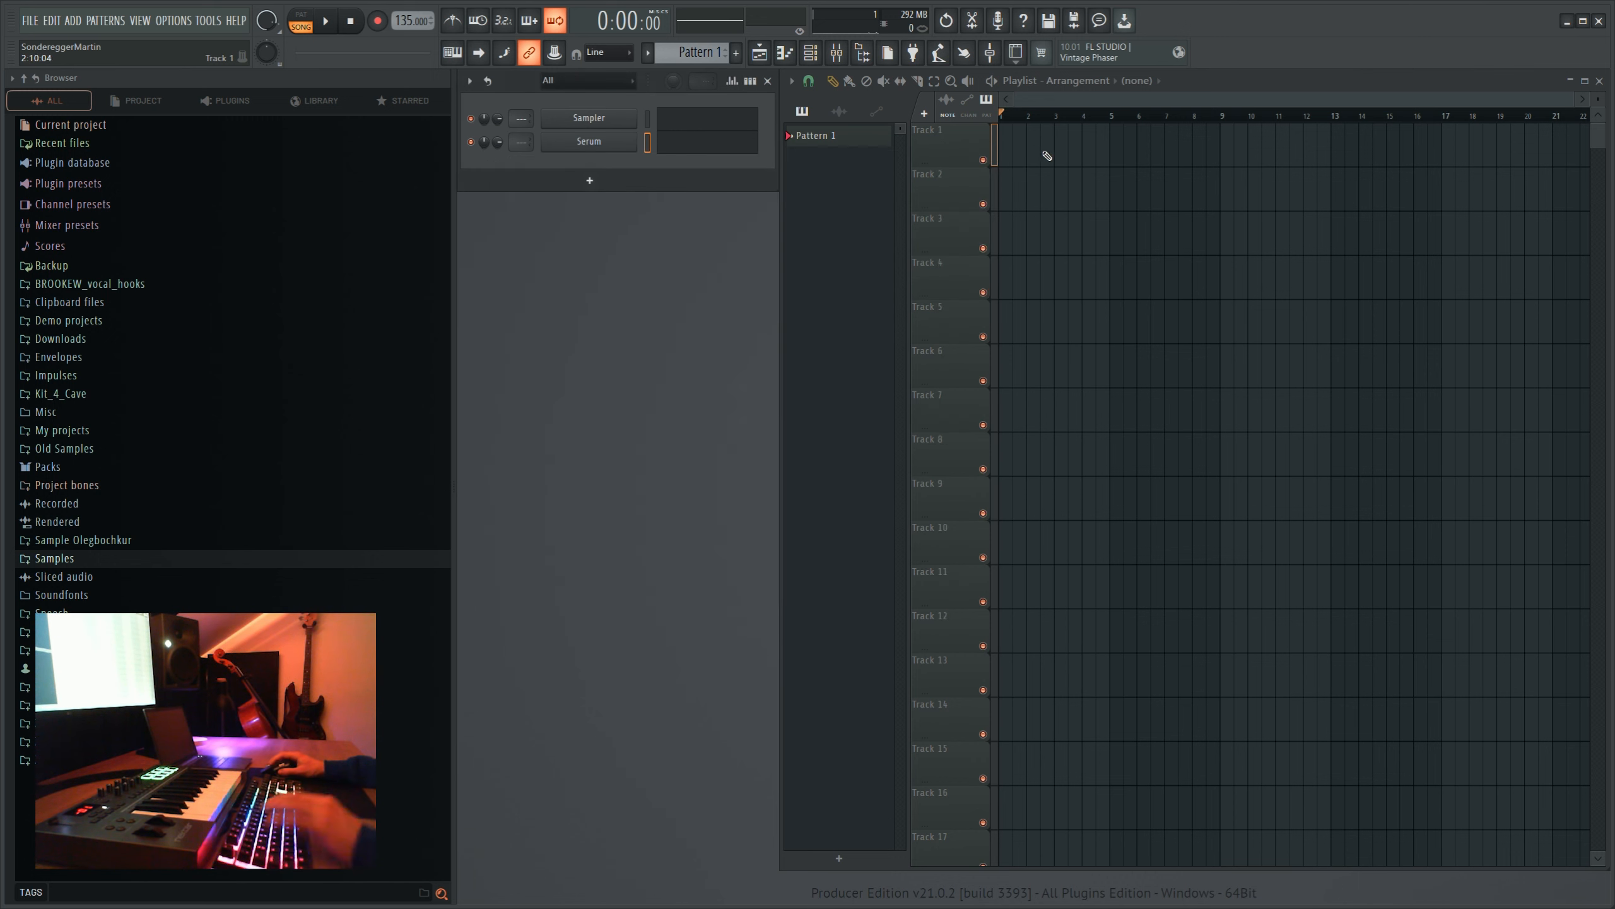
left_click(1014, 515)
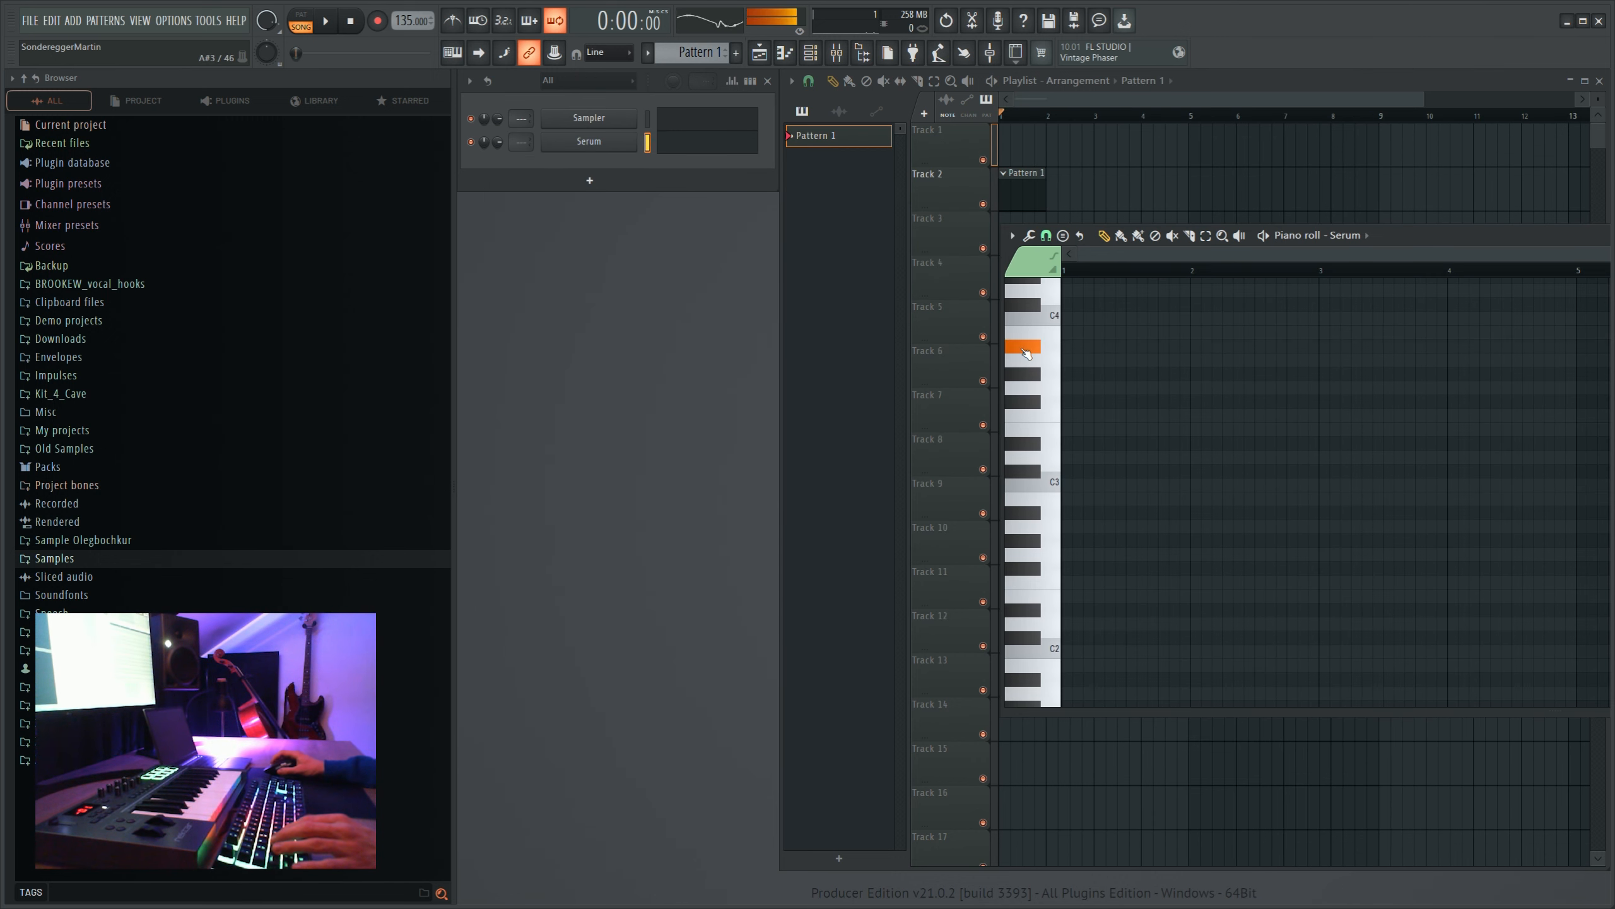
left_click(1073, 347)
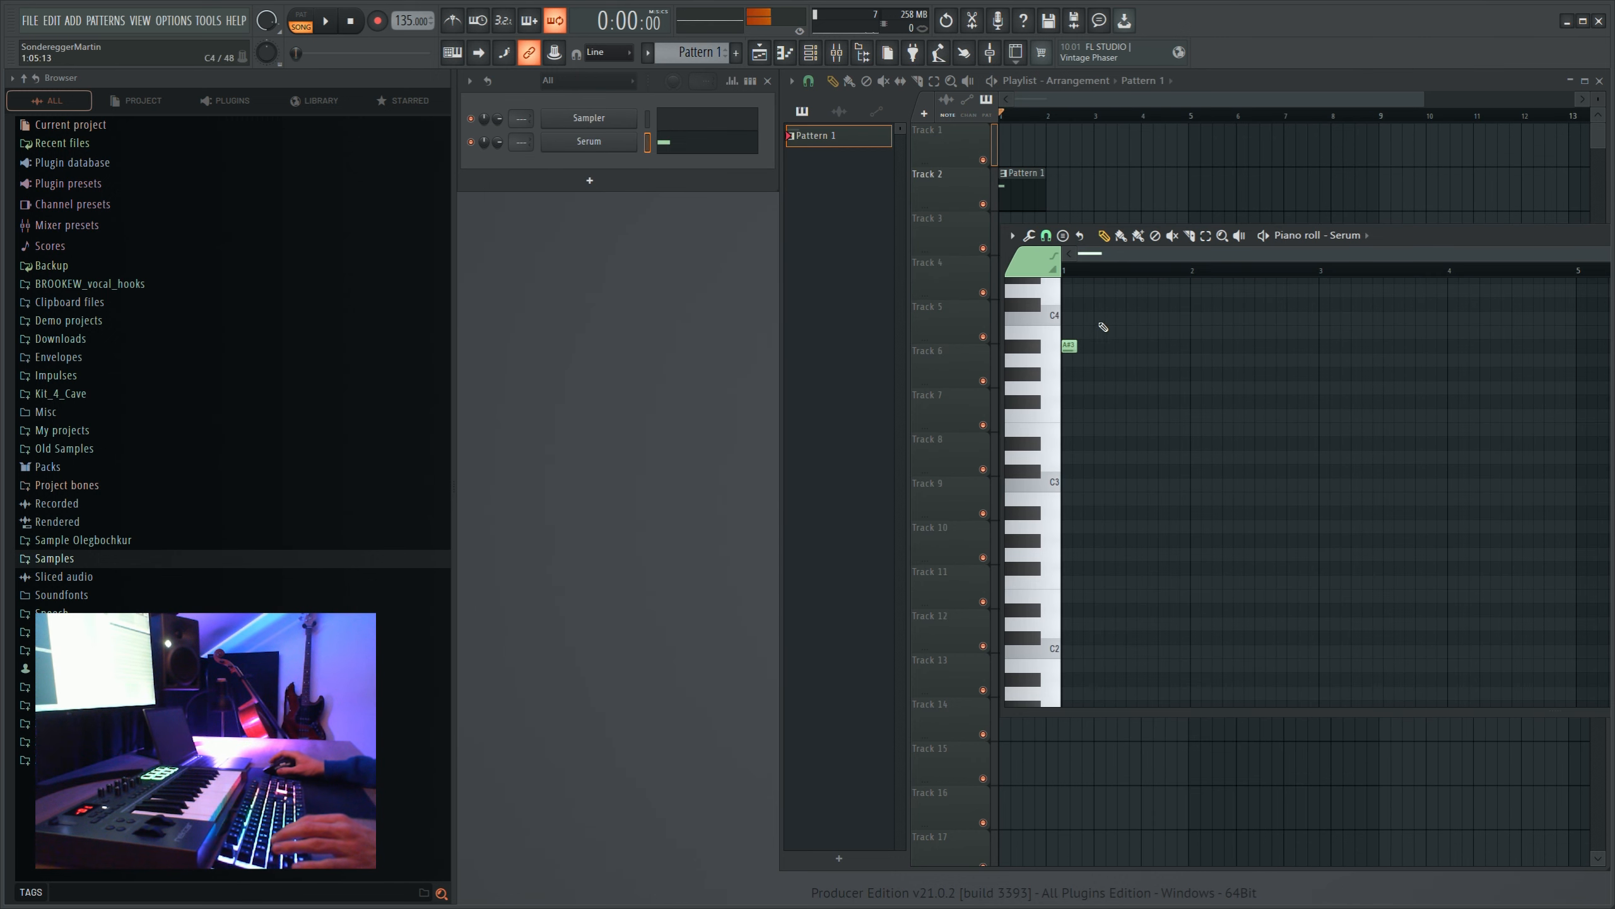
scroll(1106, 271, "up", 4)
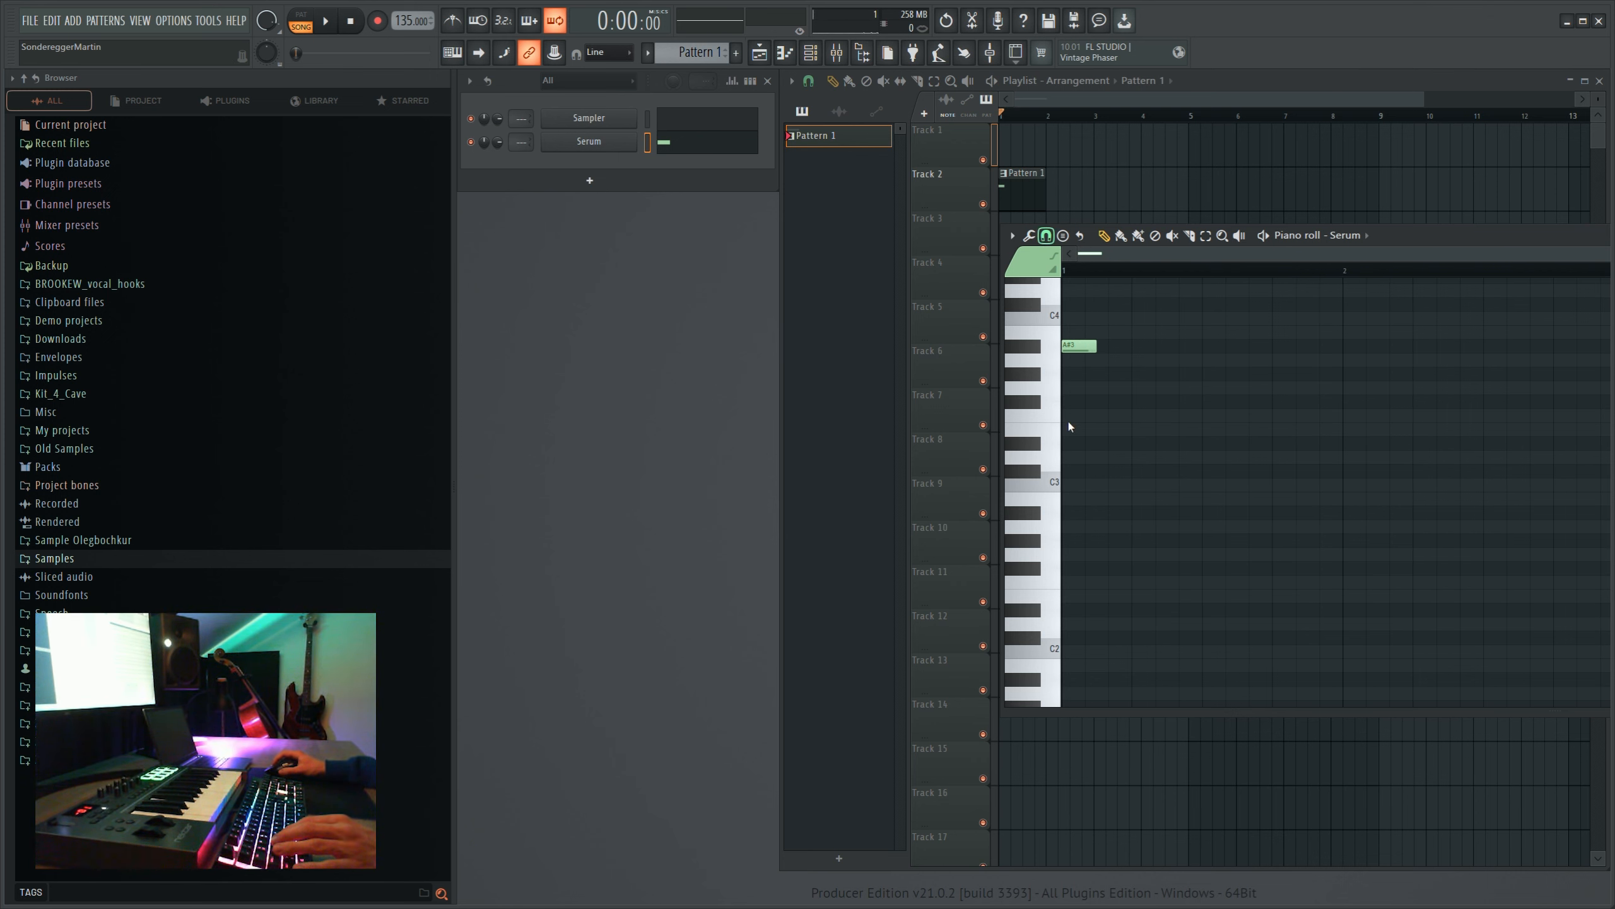
left_click_drag(1095, 345, 1060, 367)
- Duplicate the A#3 note repeatedly until twelve notes fill bar 1
scroll(1139, 272, "down", 4)
key("ctrl+b")
key("ctrl+b")
key("ctrl+b")
key("ctrl+b")
key("ctrl+b")
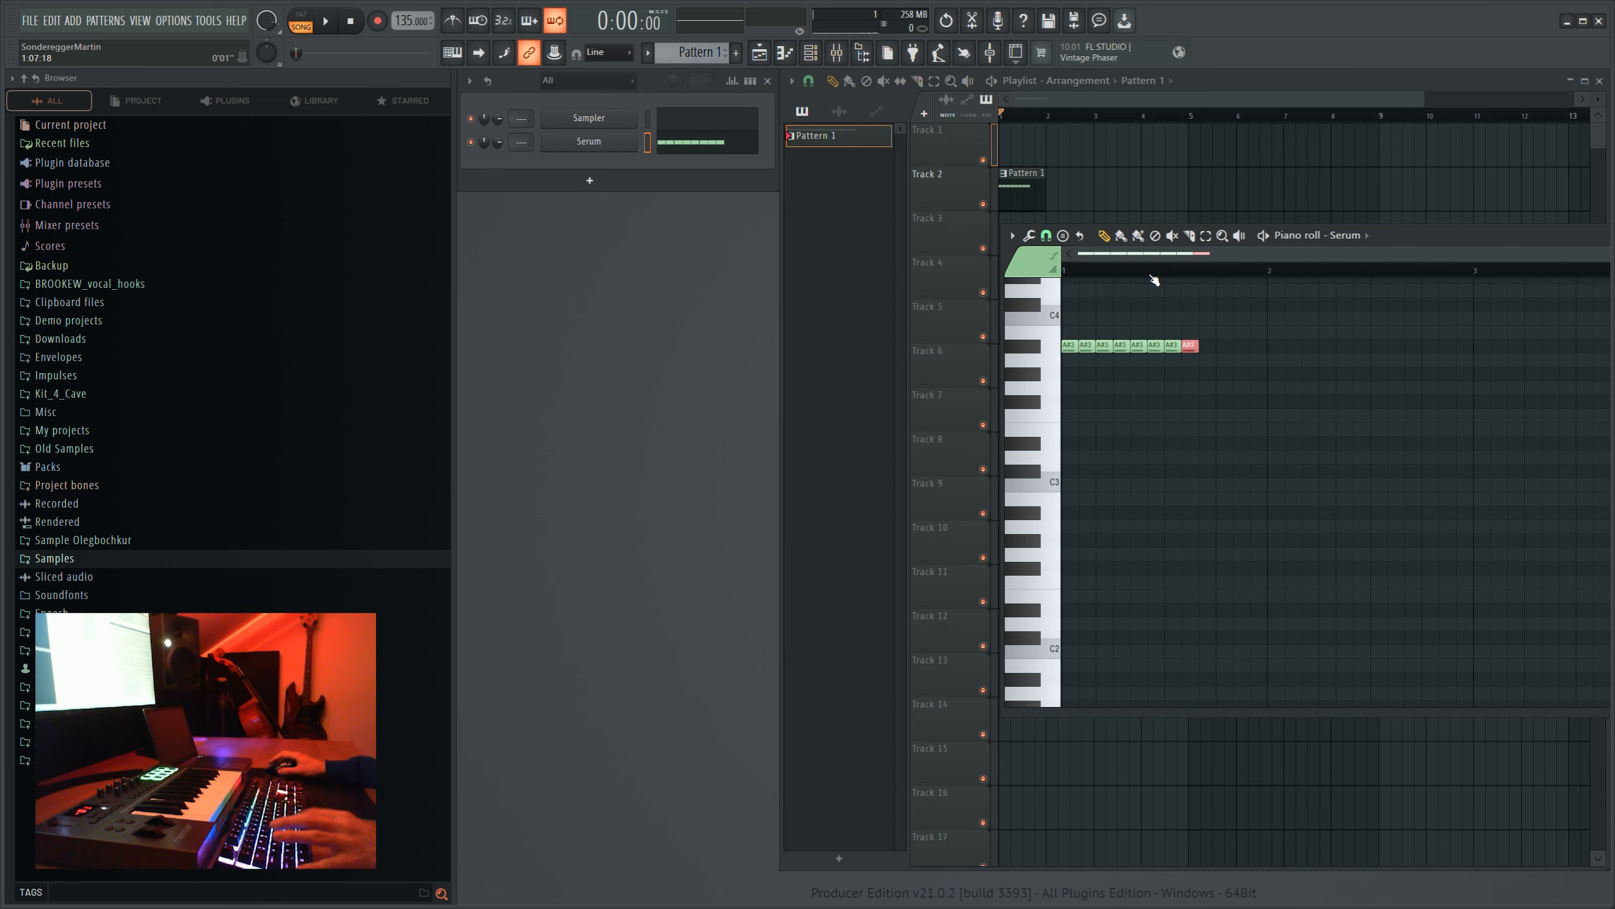
left_click_drag(1421, 261, 1017, 266)
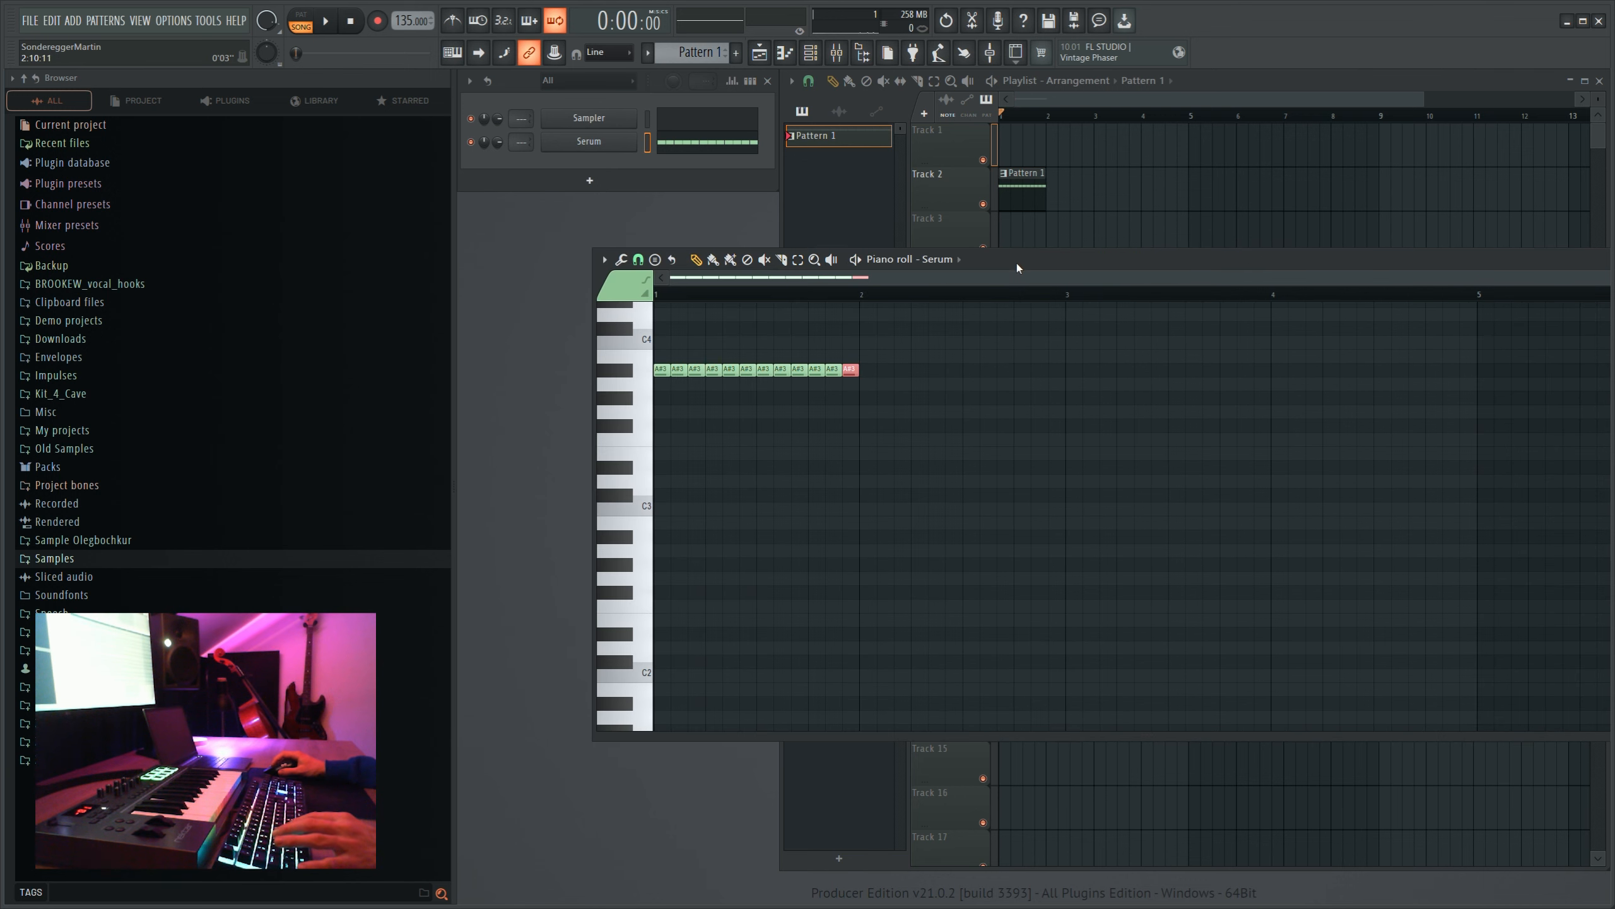
- Play the pattern, duplicate bar 1's notes into bar 2, and raise the copies to F#4
key("l")
key("space")
scroll(839, 446, "up", 3)
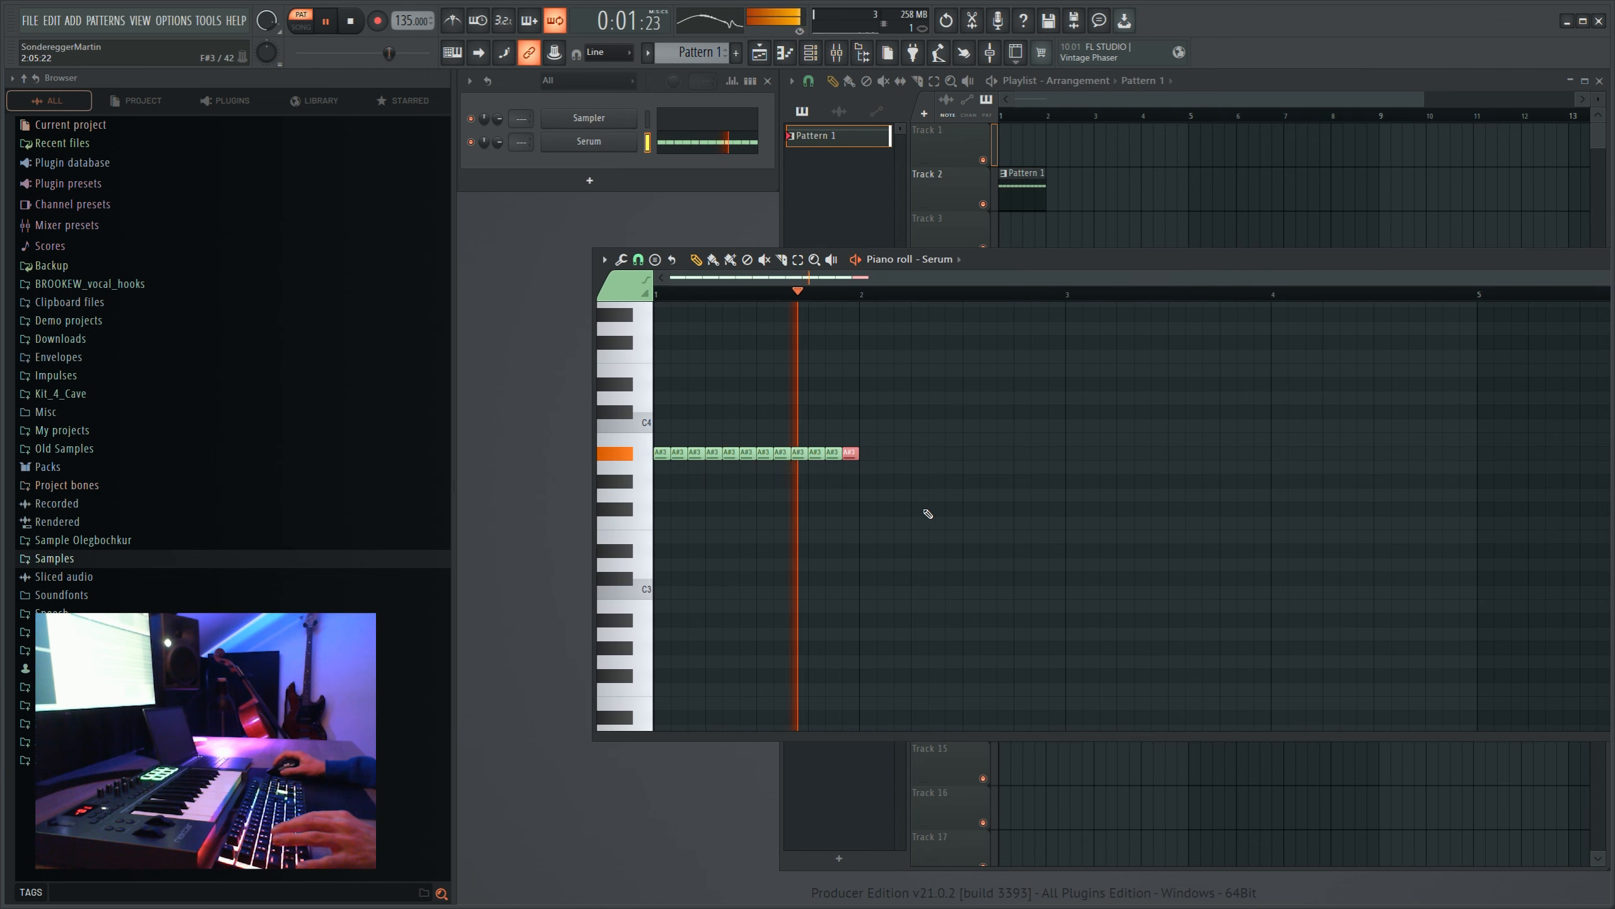
key("ctrl+a")
key("ctrl+b")
left_click_drag(874, 464, 875, 353)
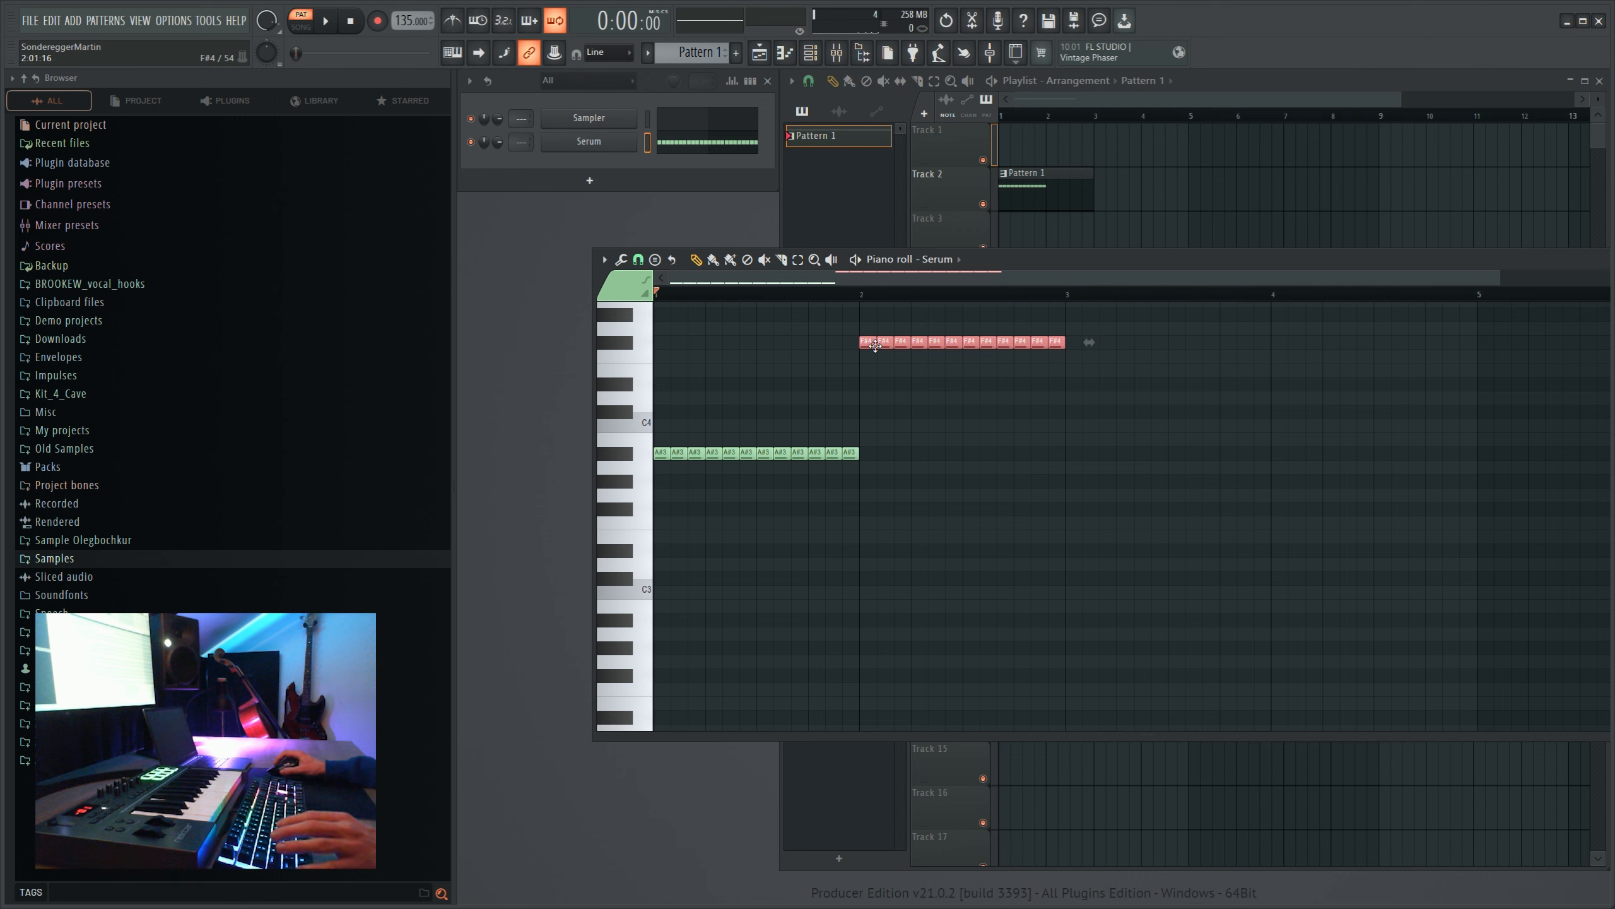
- Shorten every note in bars 1 and 2 to leave gaps between them, and play the result
scroll(833, 529, "up", 2)
key("ctrl+a")
scroll(857, 306, "up", 1)
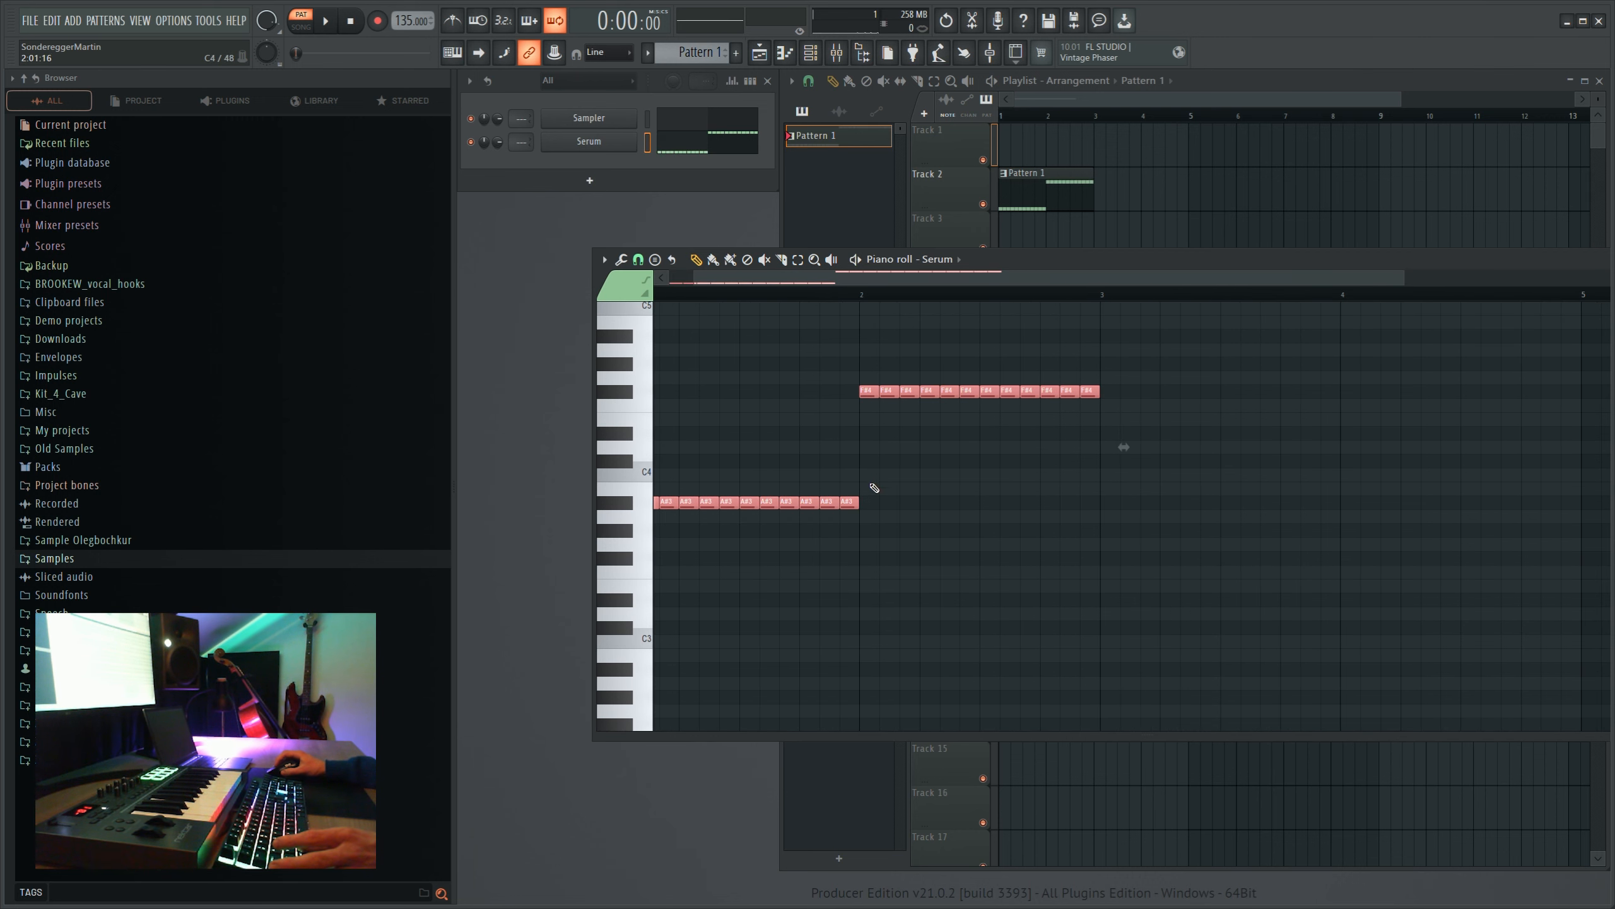
left_click_drag(864, 507, 858, 513)
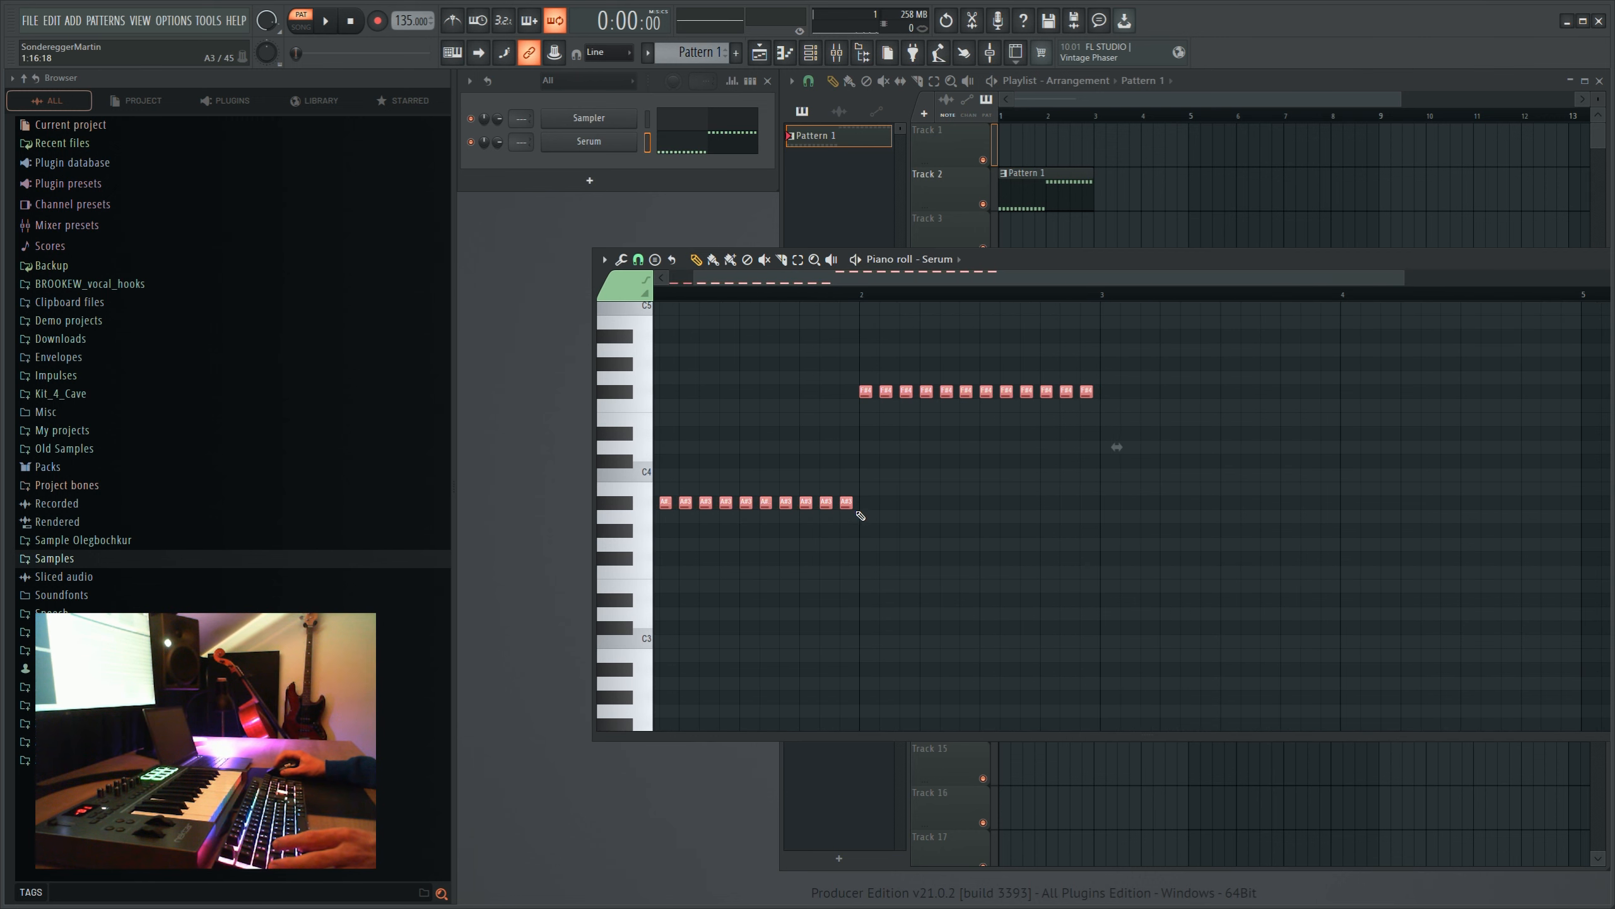
left_click(863, 508)
key("ctrl+a")
key("space")
scroll(864, 286, "down", 2)
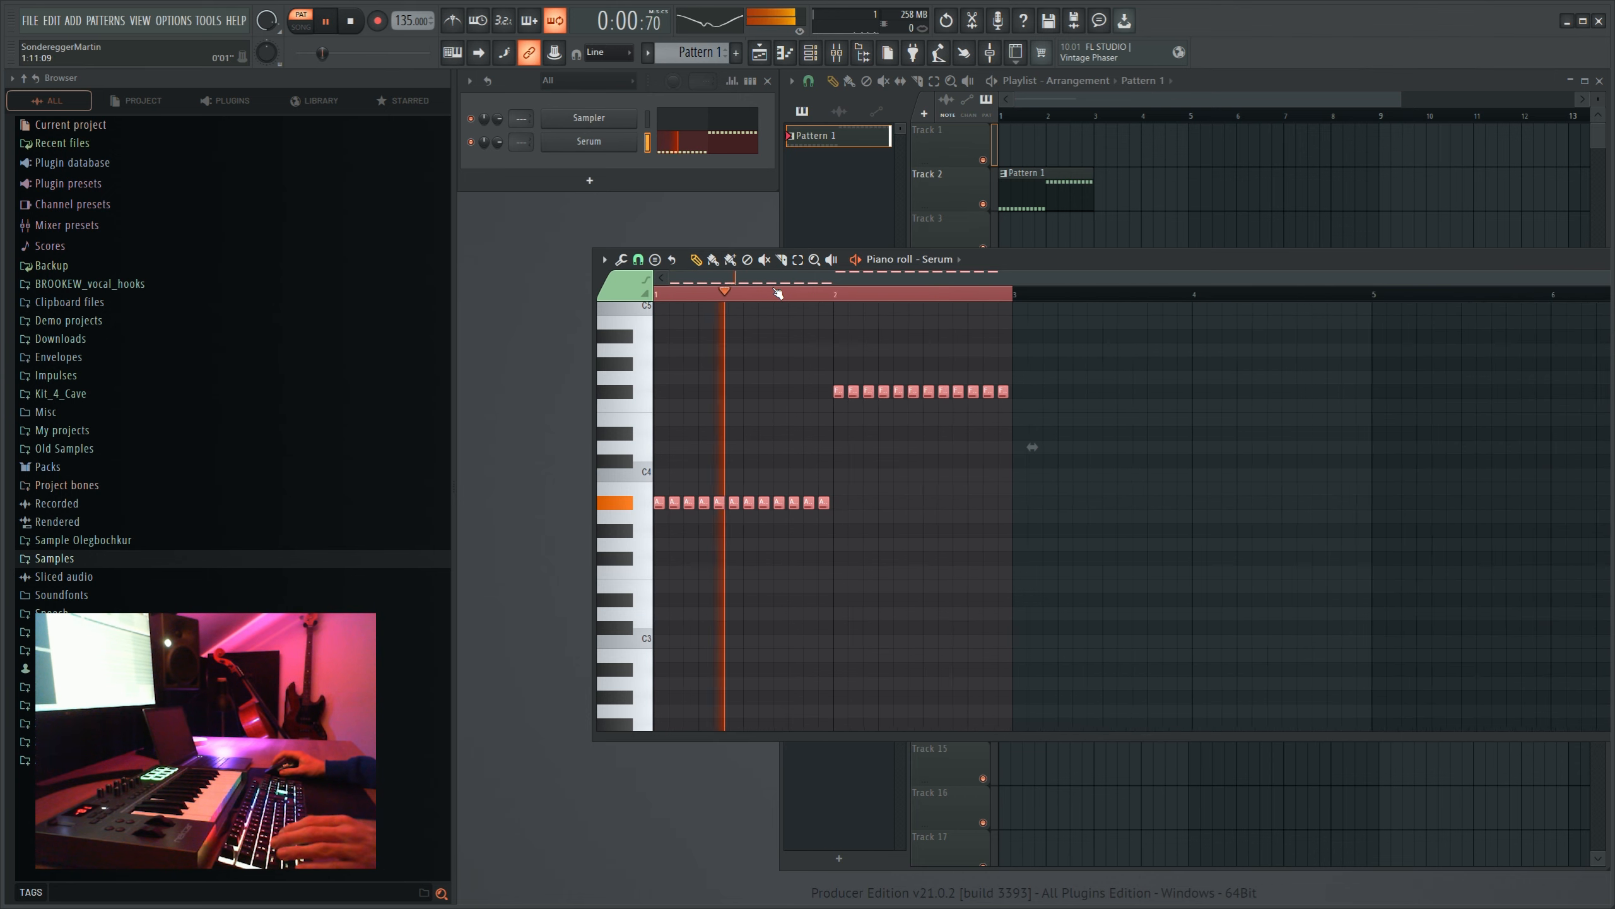
- Replace the final short notes of bar 2 with one longer F#4 note, and add an F#3 note below it
left_click(774, 293, "ctrl")
right_click(989, 393)
right_click(973, 393)
right_click(962, 394)
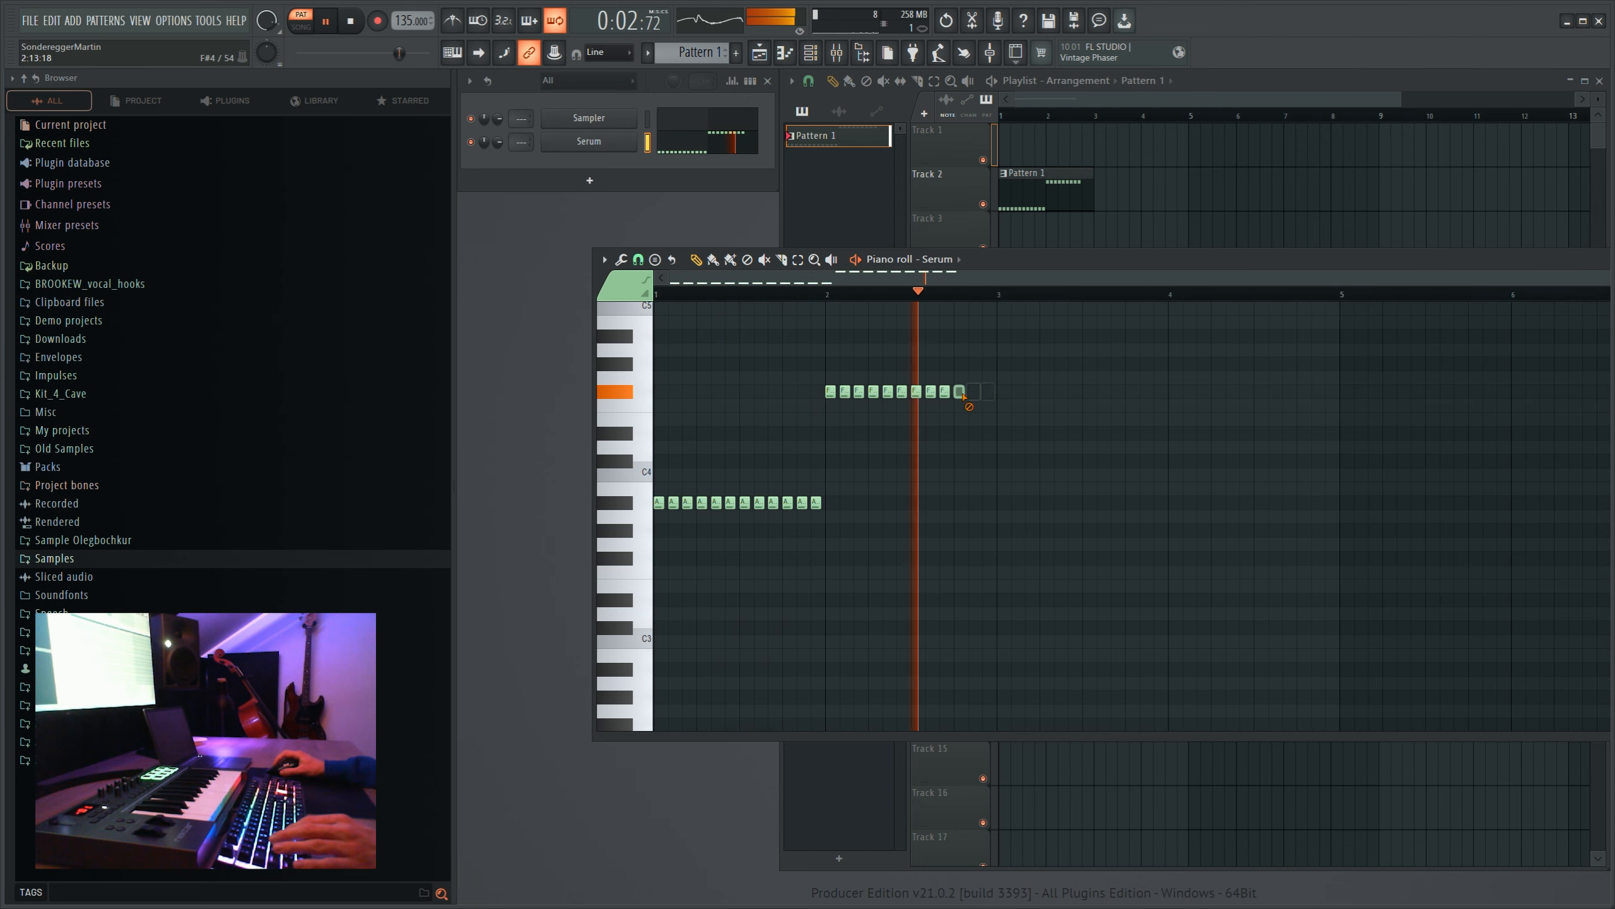
key("space")
left_click(967, 557)
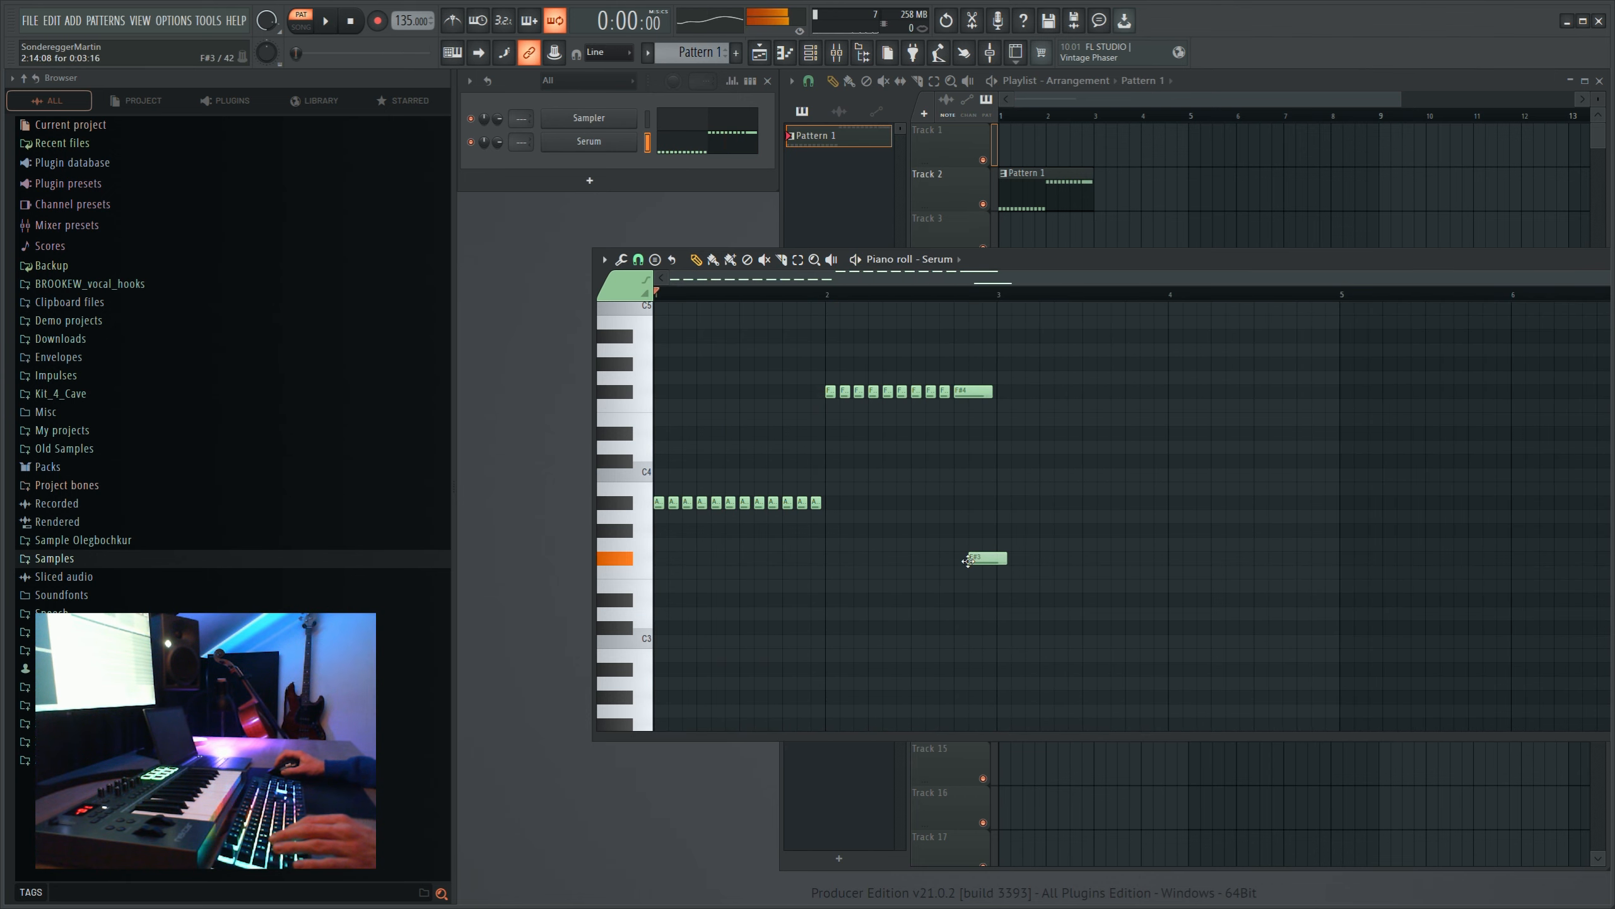
- Extend the melody through bars 3 and 4 with repeated C#4 and C4 notes, and move the closing notes to A#3
mouse_move(956, 296)
left_mouse_down()
mouse_move(911, 294)
mouse_move(955, 293)
left_mouse_up()
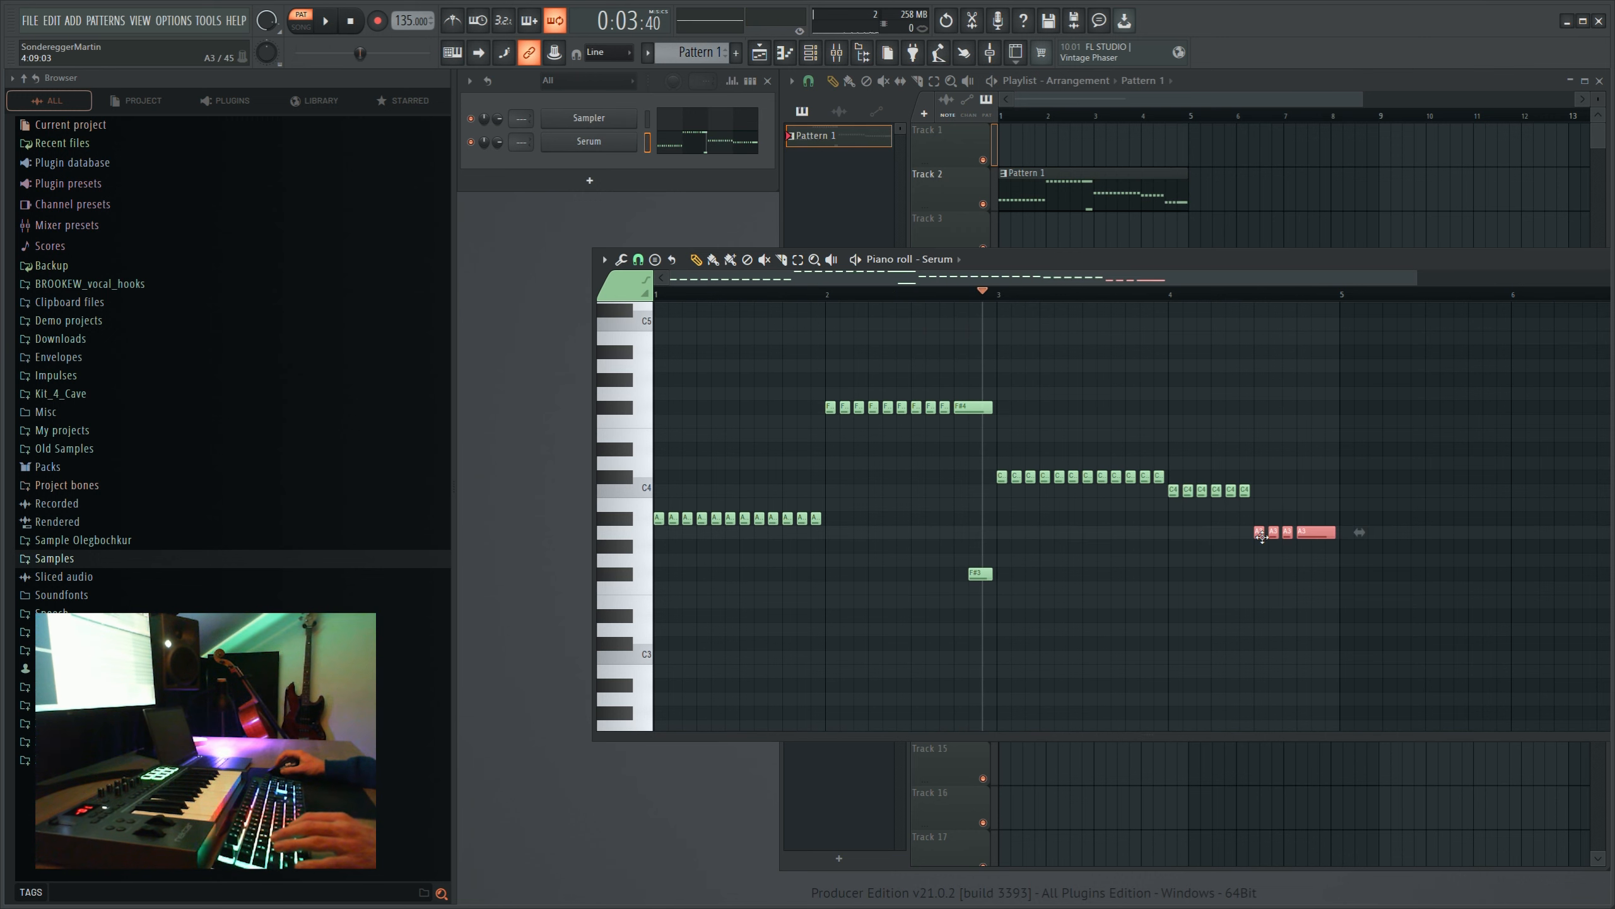
left_click_drag(1262, 535, 1264, 518)
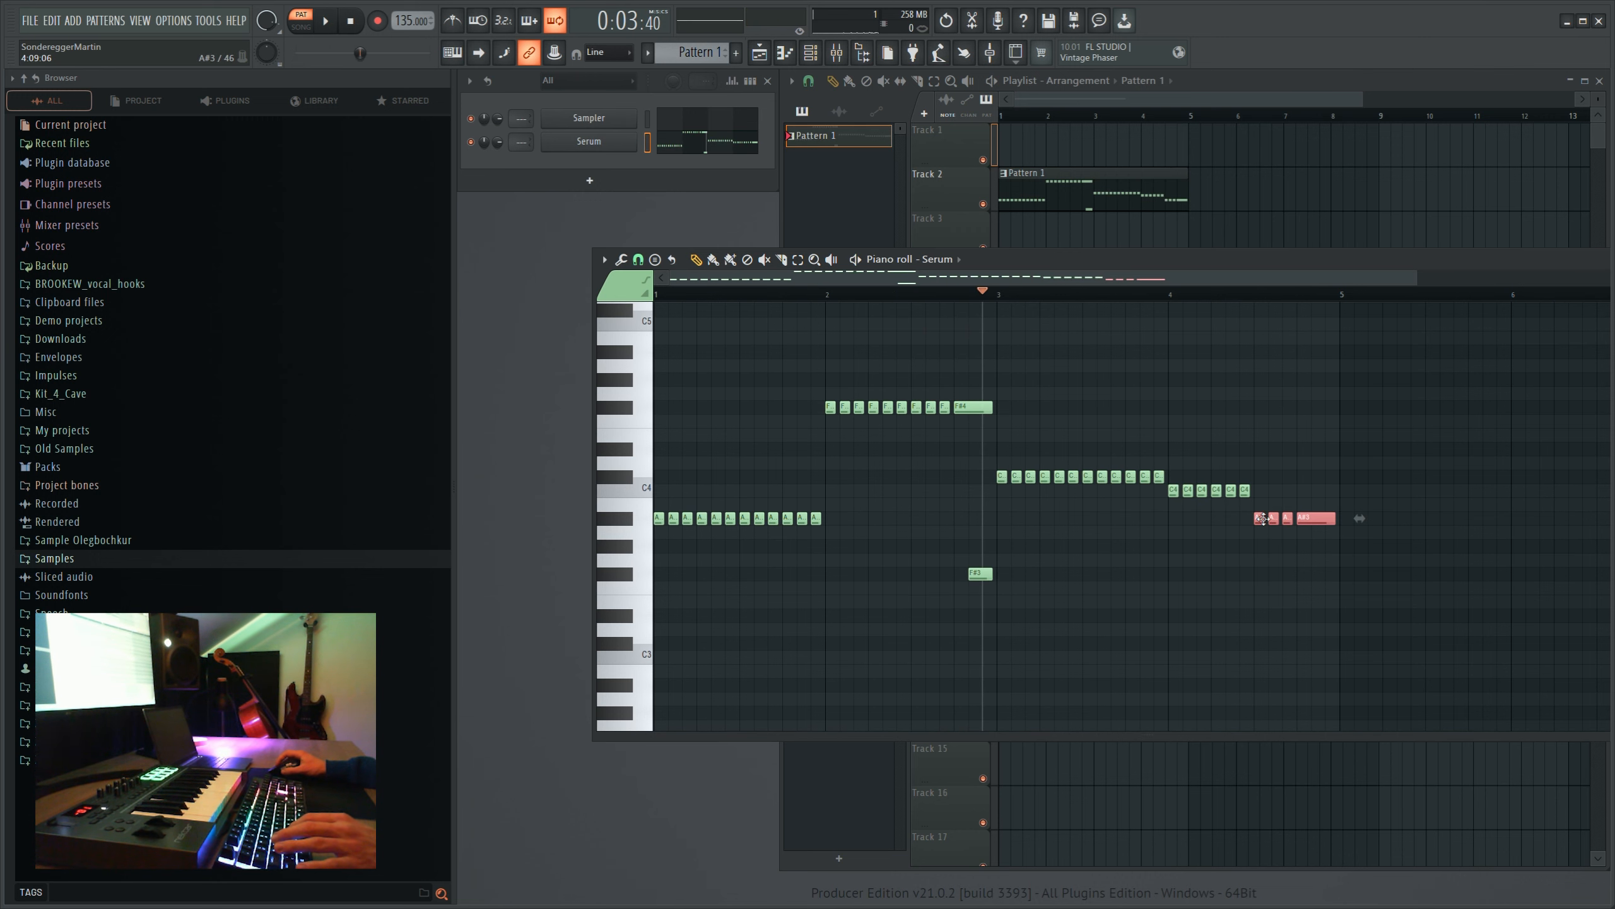
- Change bar 4's closing notes to six short G#3 notes and play the melody back in the playlist
left_click_drag(1059, 294, 434, 300)
left_click(1064, 119)
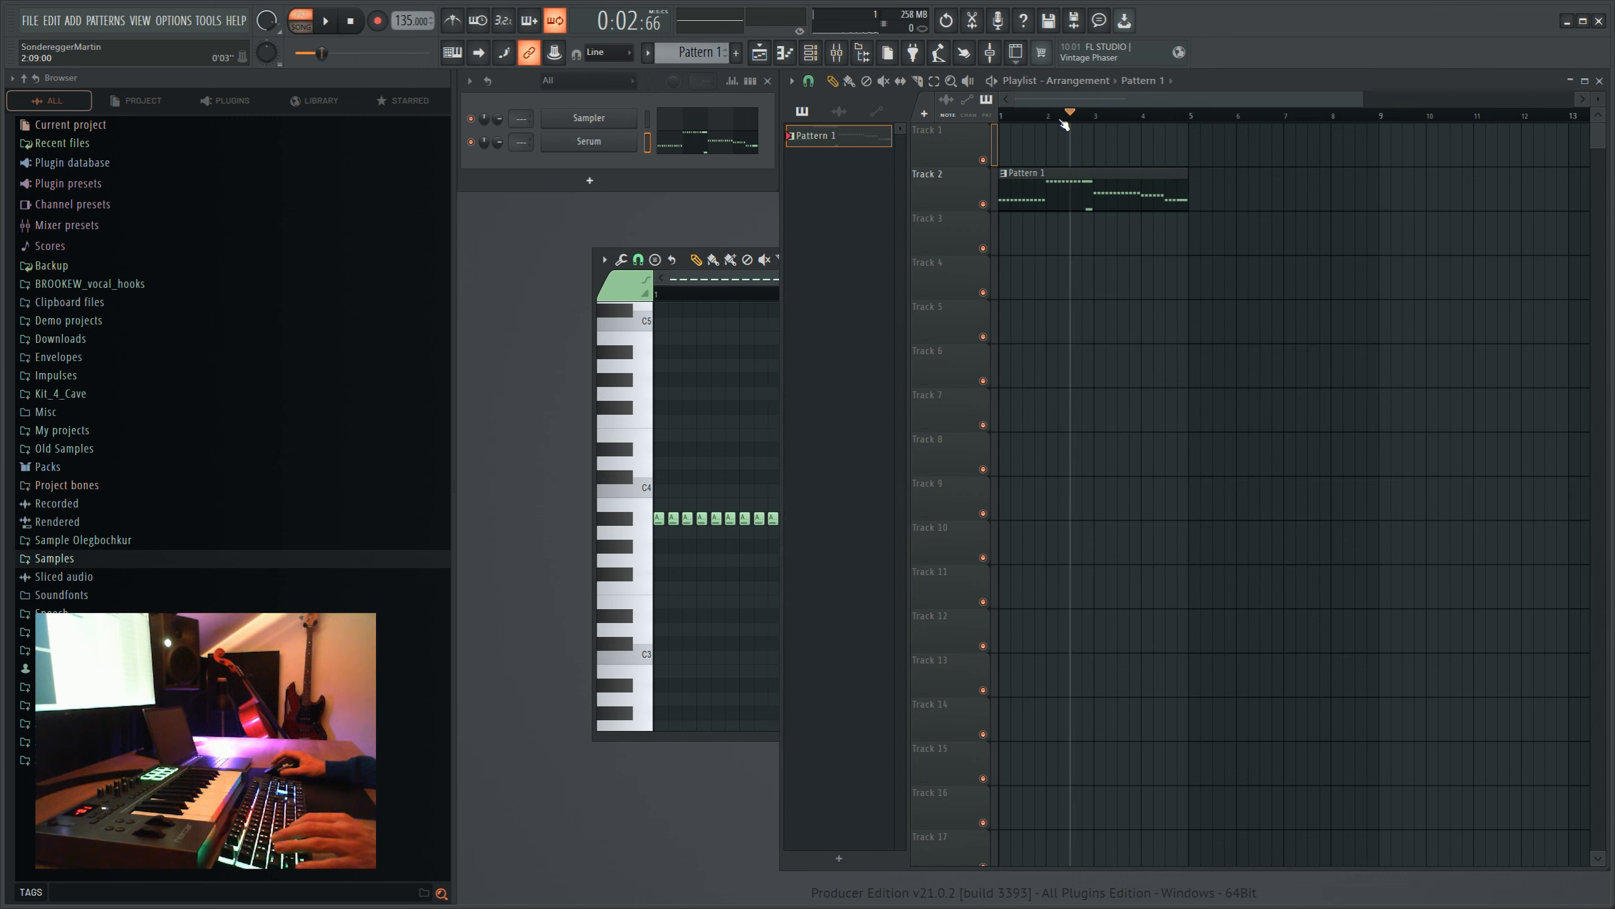
key("space")
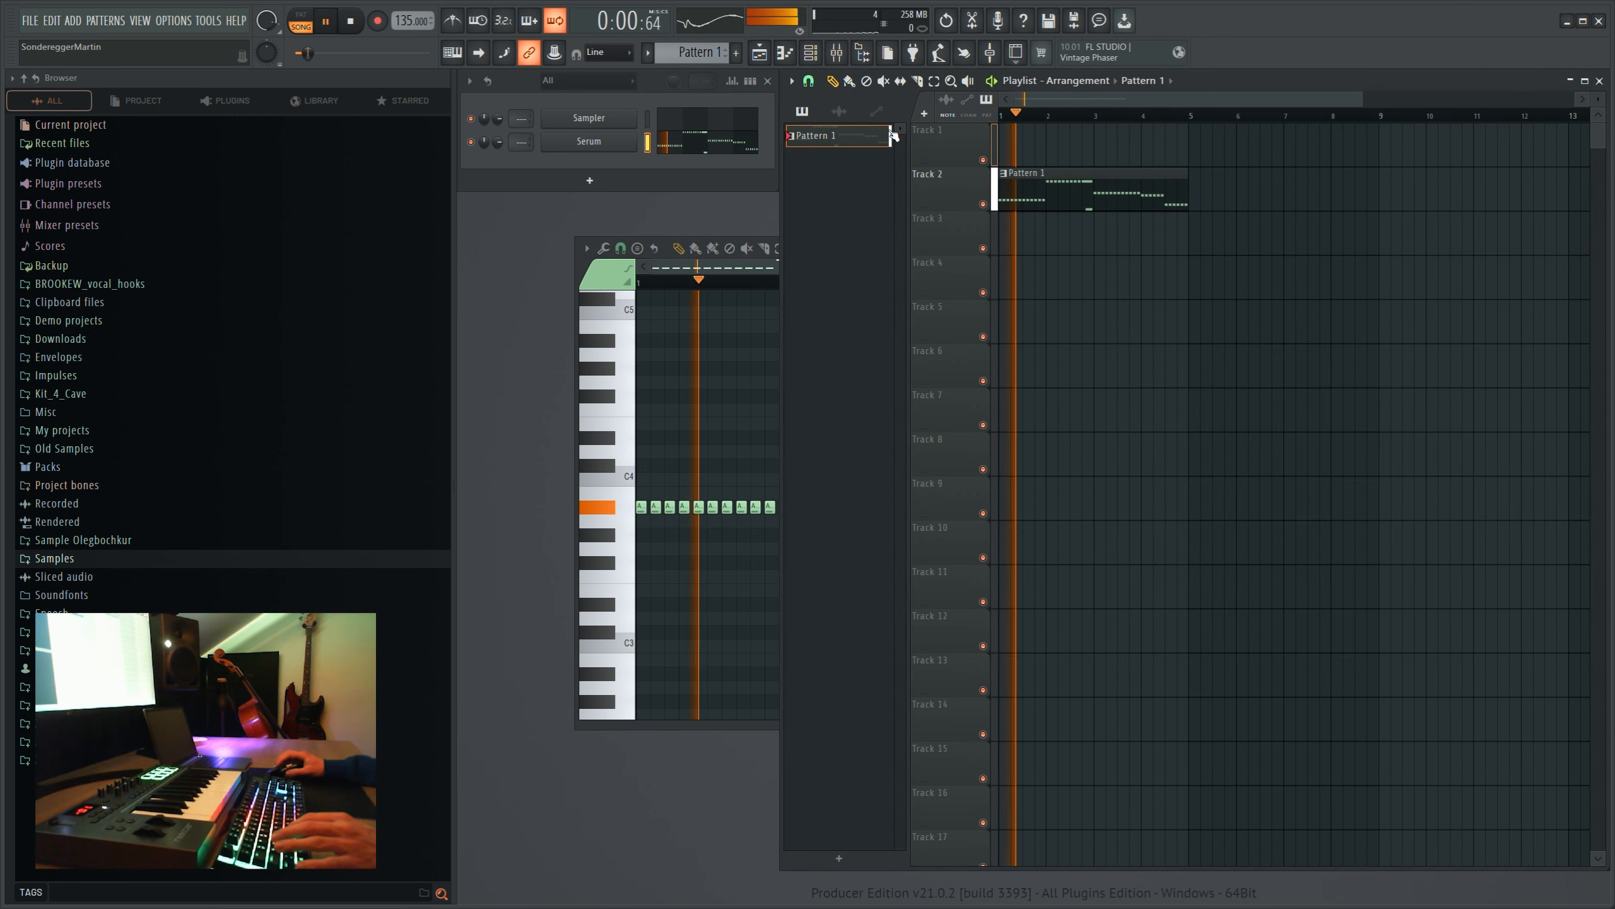
left_click(767, 265)
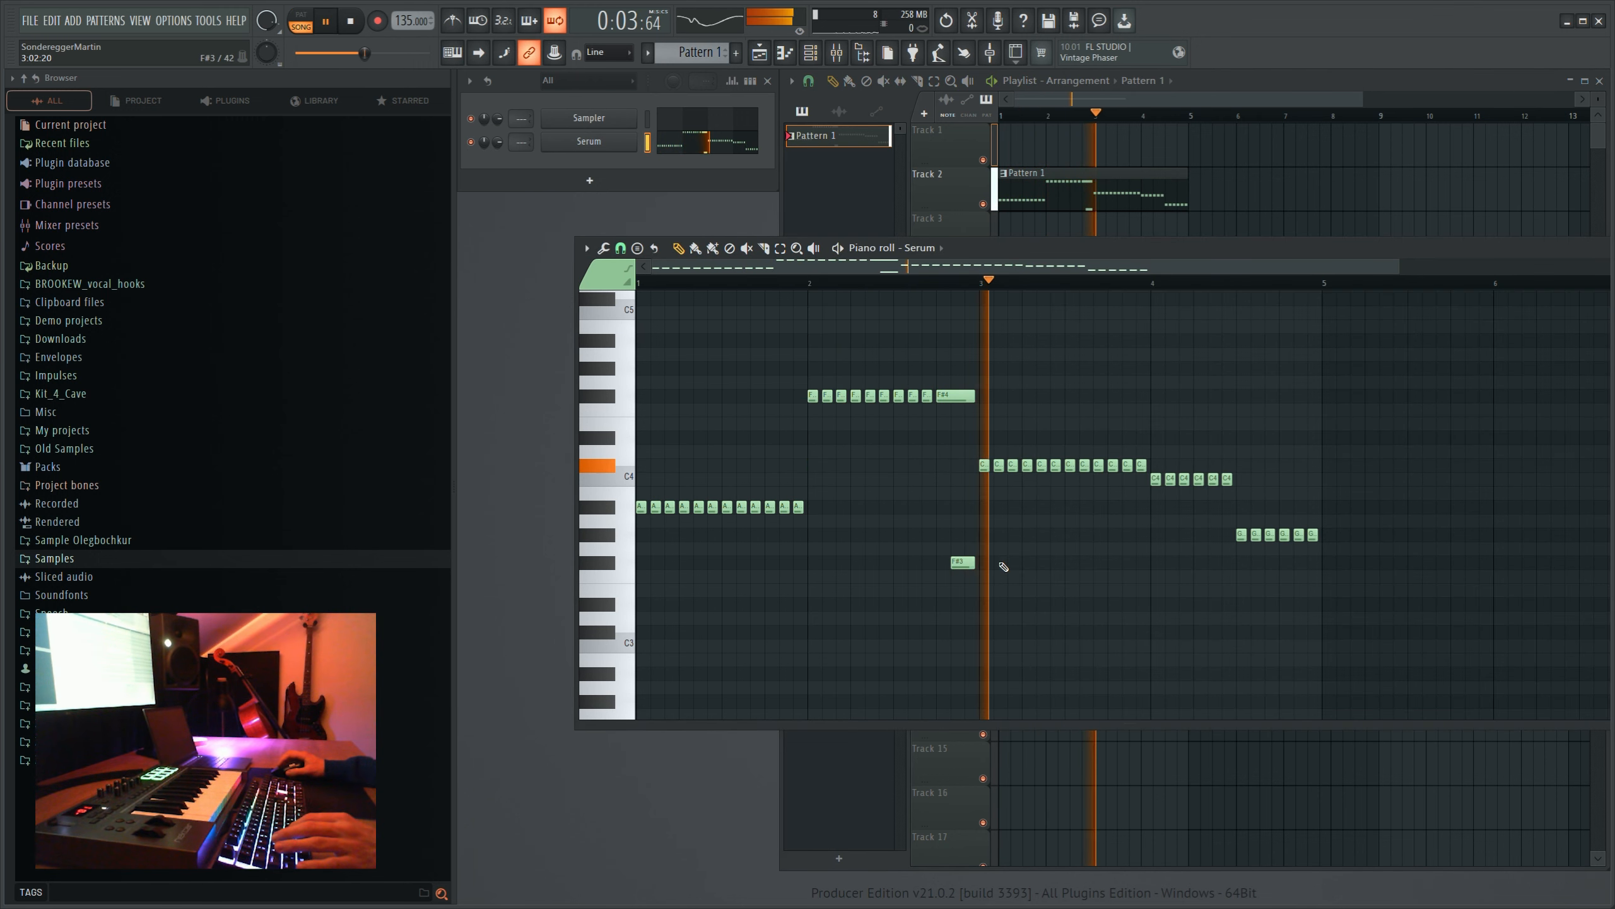
scroll(1000, 565, "up", 2)
scroll(1000, 559, "down", 2)
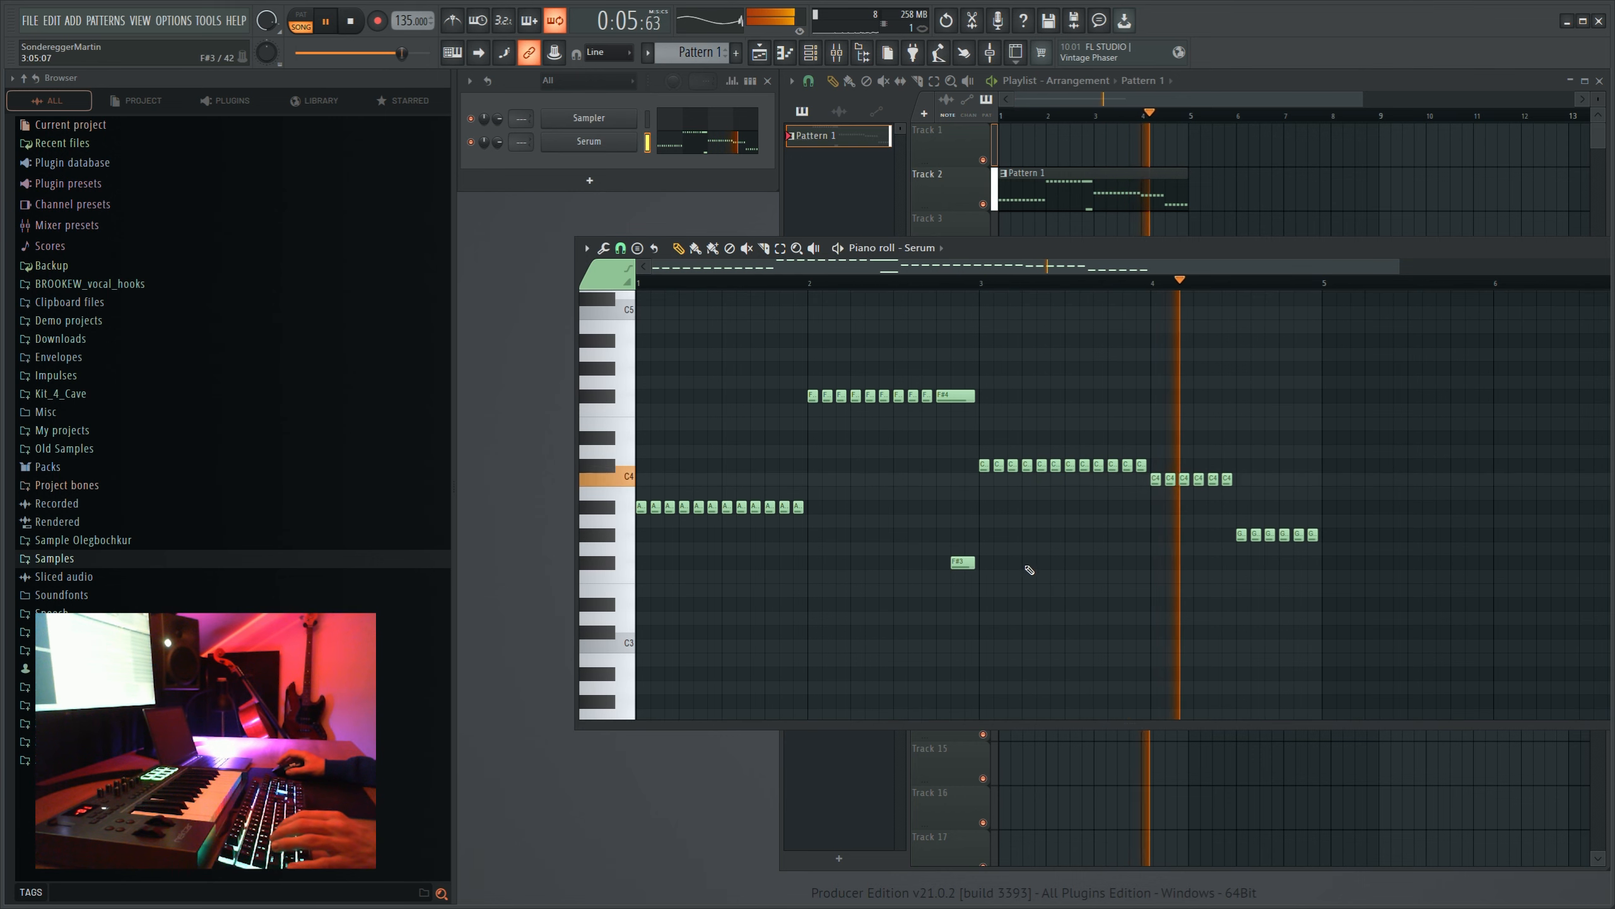
key("space")
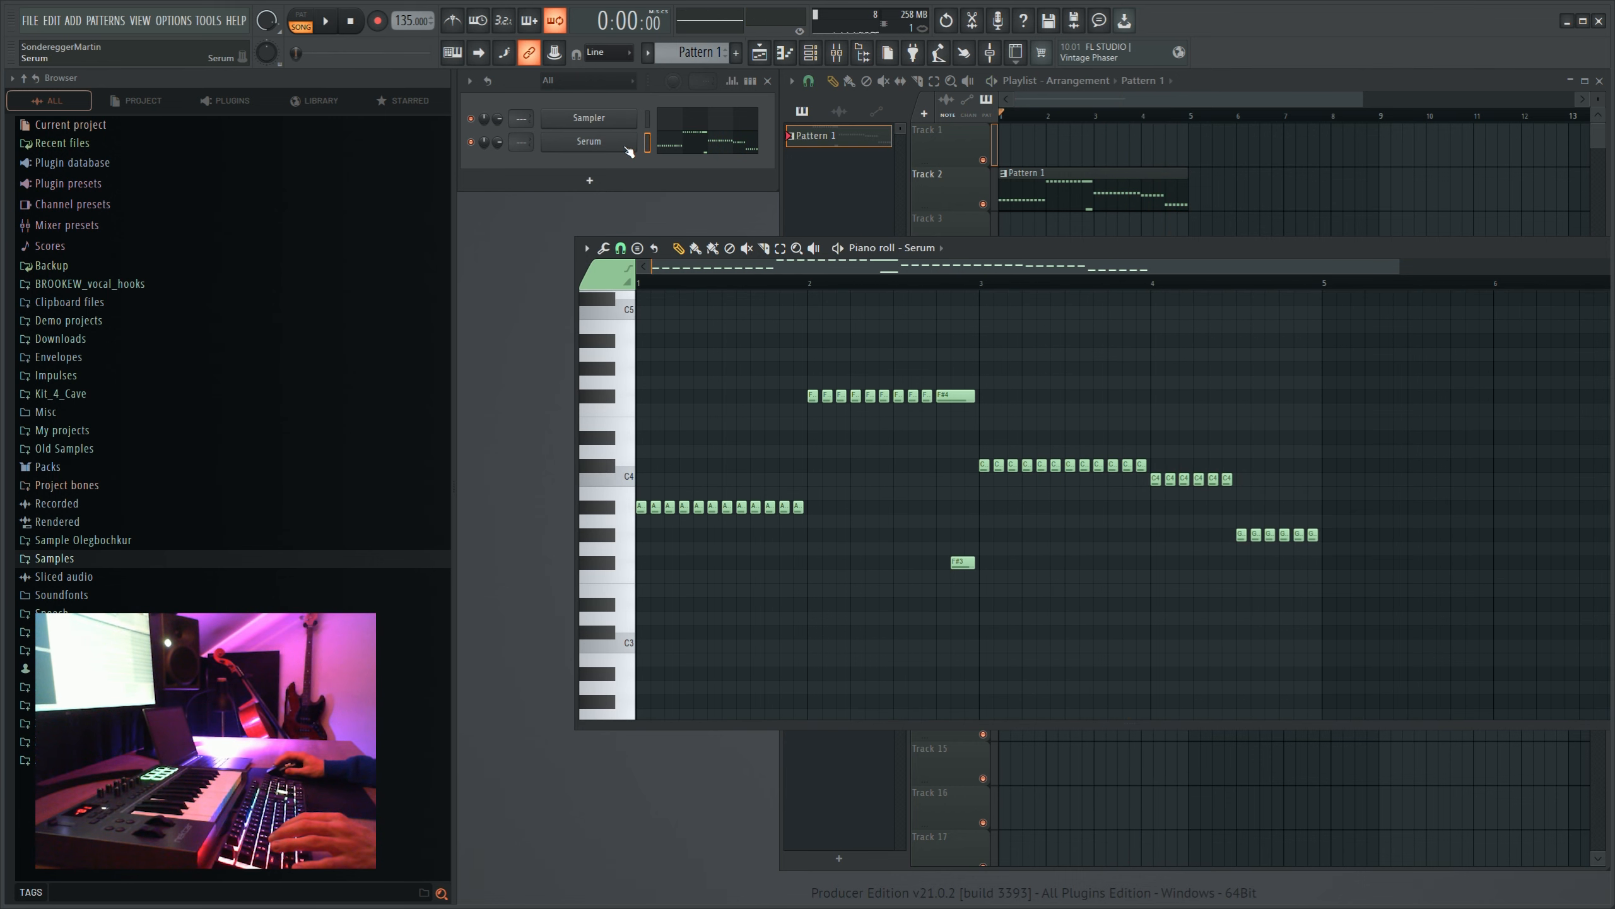
- Route Serum to mixer track 1 and add OTT in its first effect slot with Depth at 86%
key("ctrl+l")
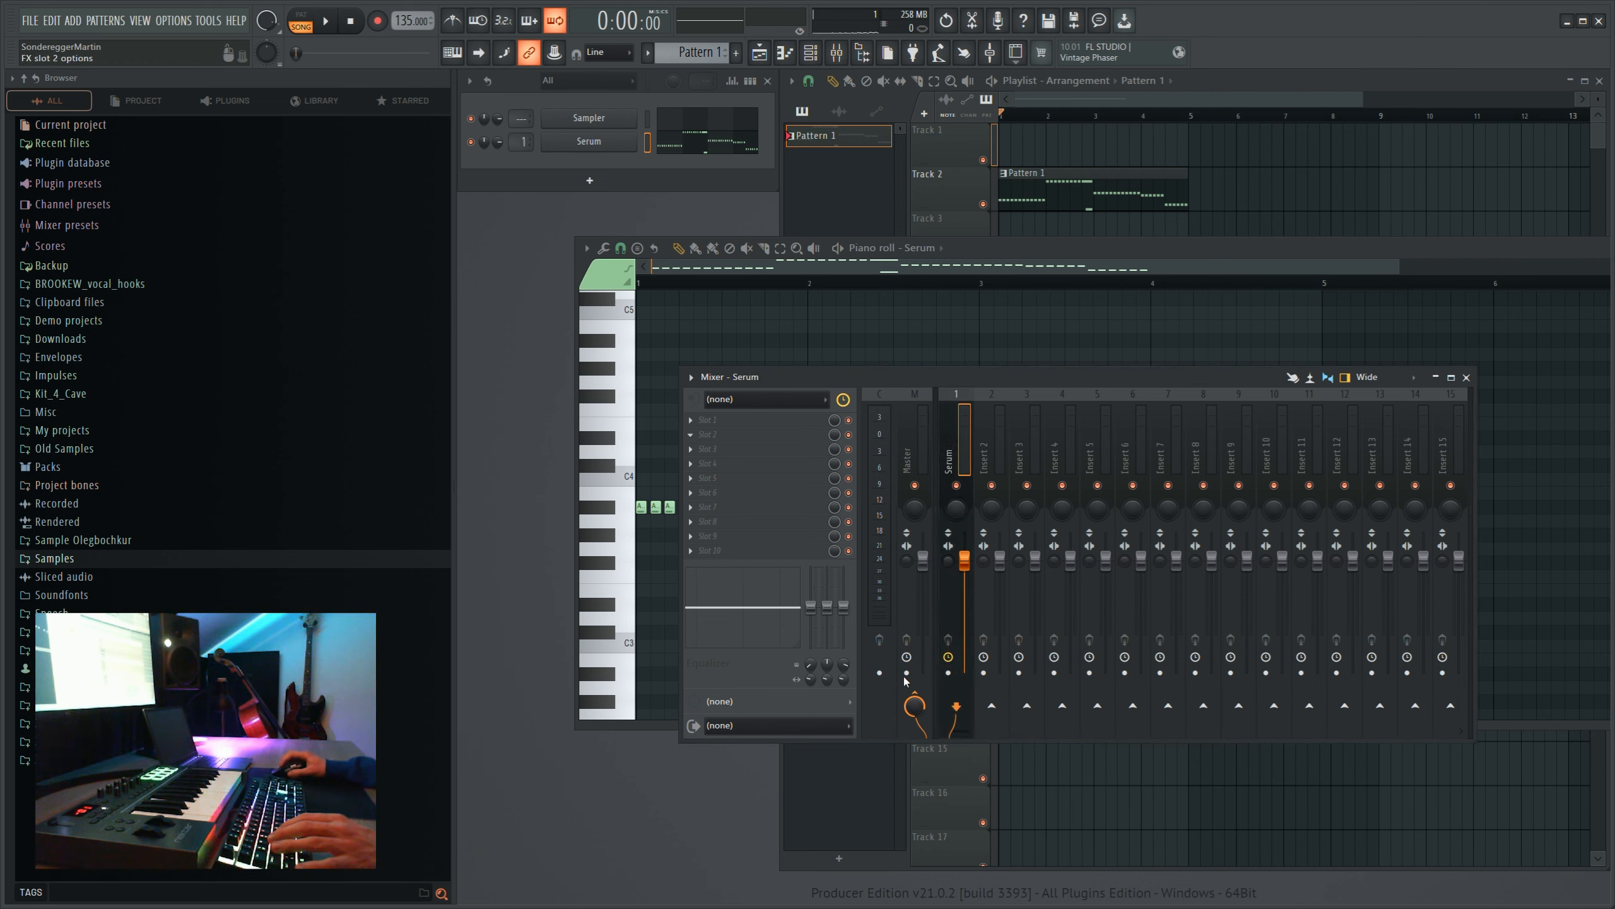
left_click_drag(634, 455, 634, 458)
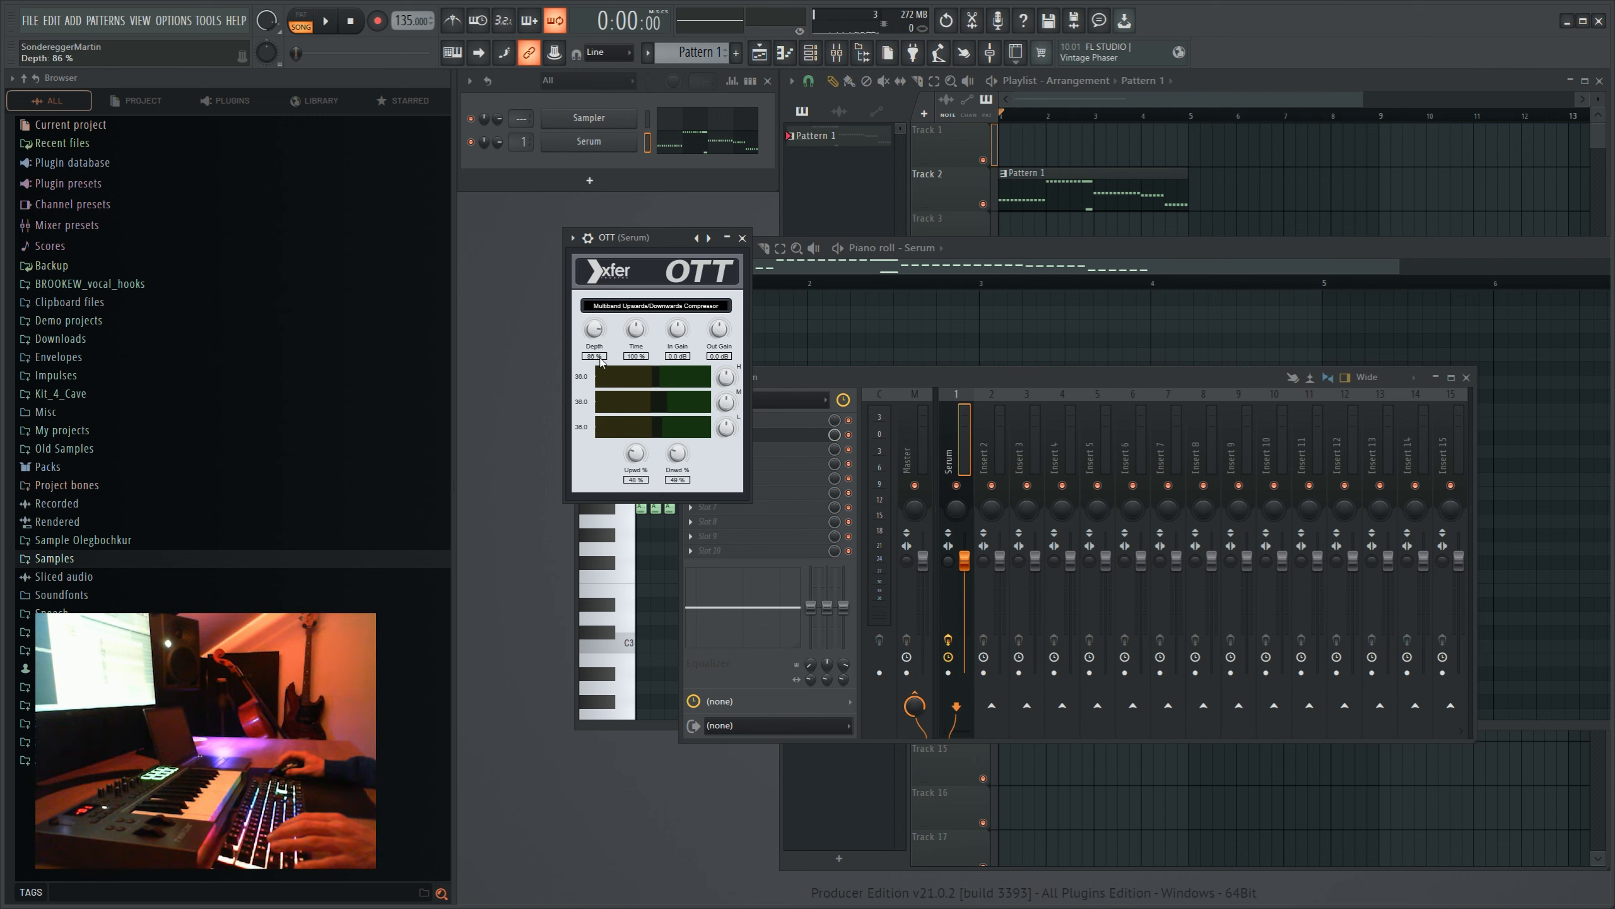
left_click(743, 239)
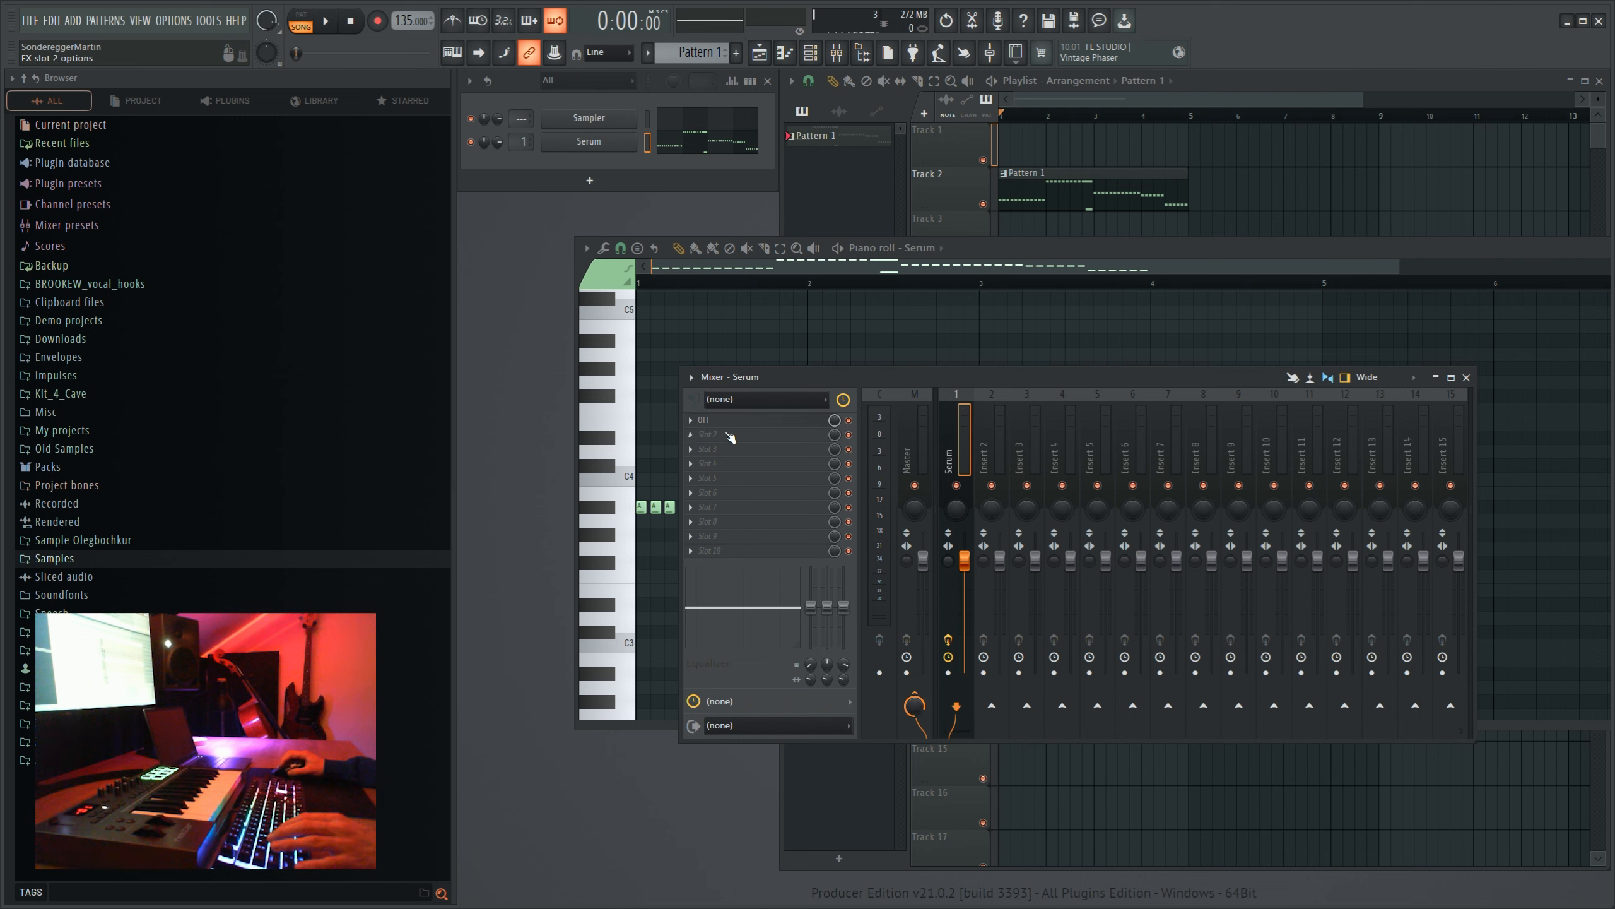
- Add Kickstart to the last effect slot of the Serum mixer track, keeping the mix at 100%
left_click(727, 548)
left_click(919, 631)
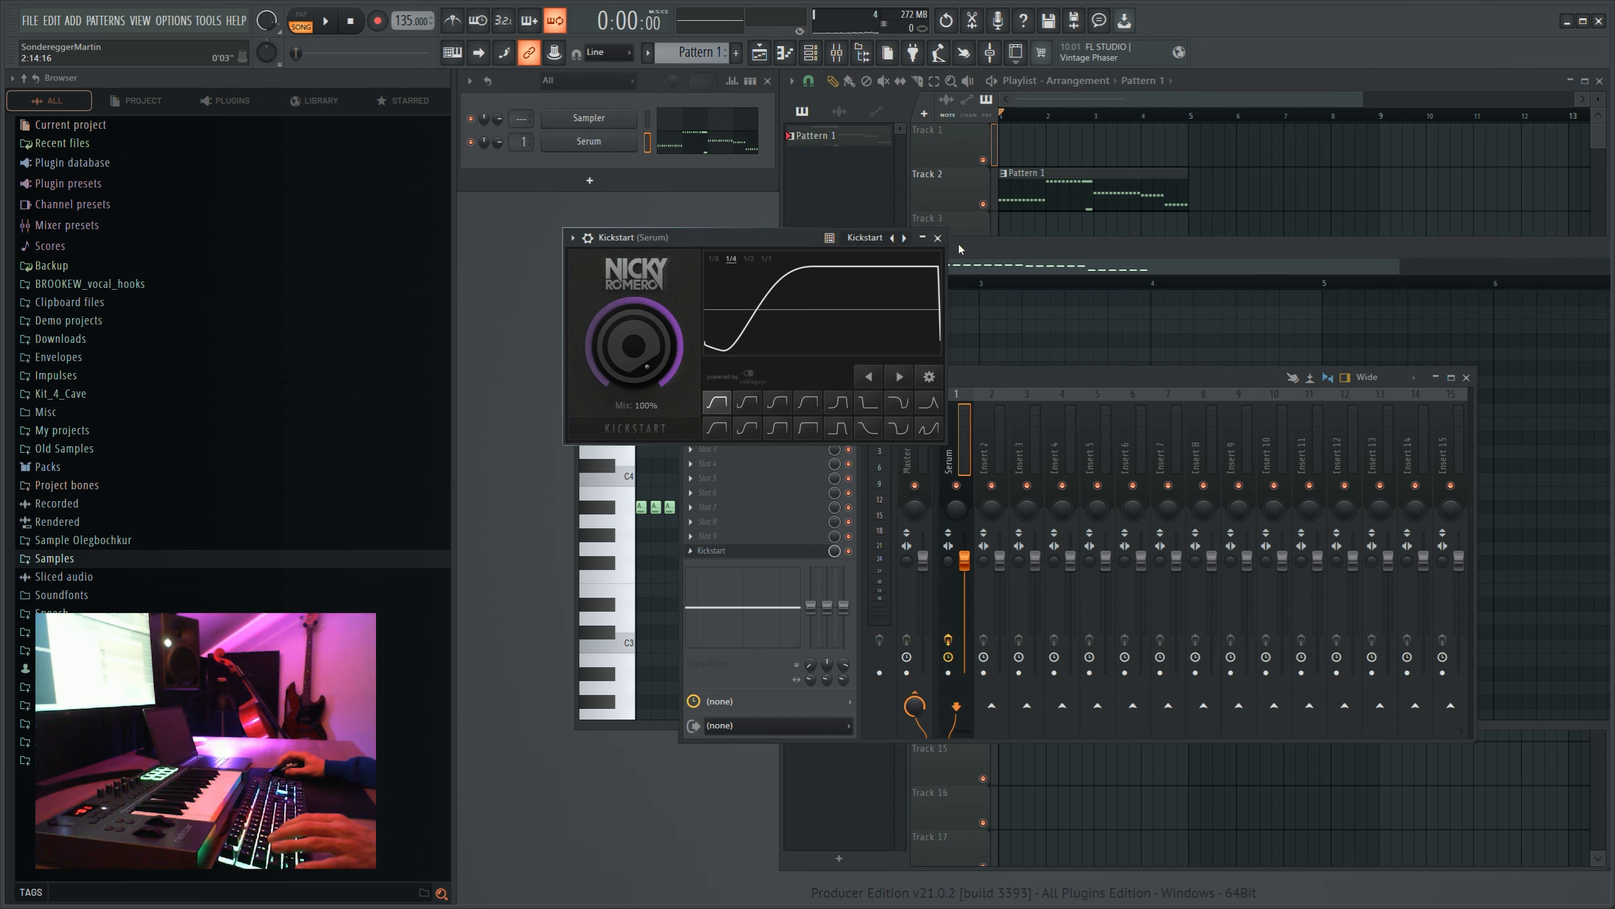
left_click(960, 249)
- Add a second Serum channel and load the "BA - Carnival [7 SKIES]" preset into it
left_click(589, 180)
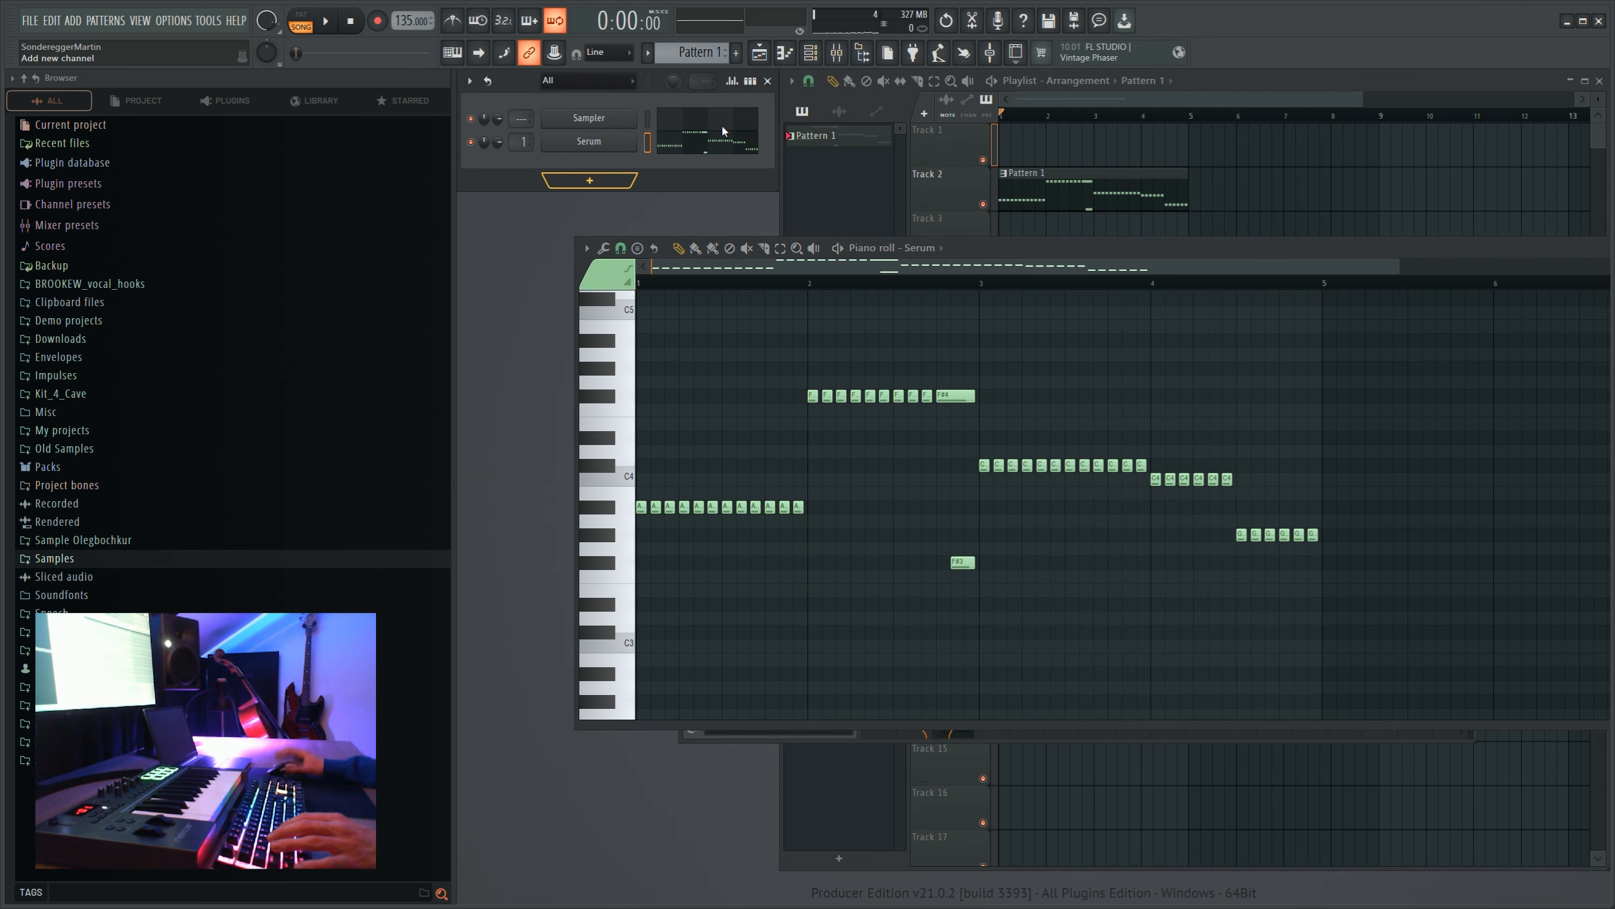
left_click(722, 126)
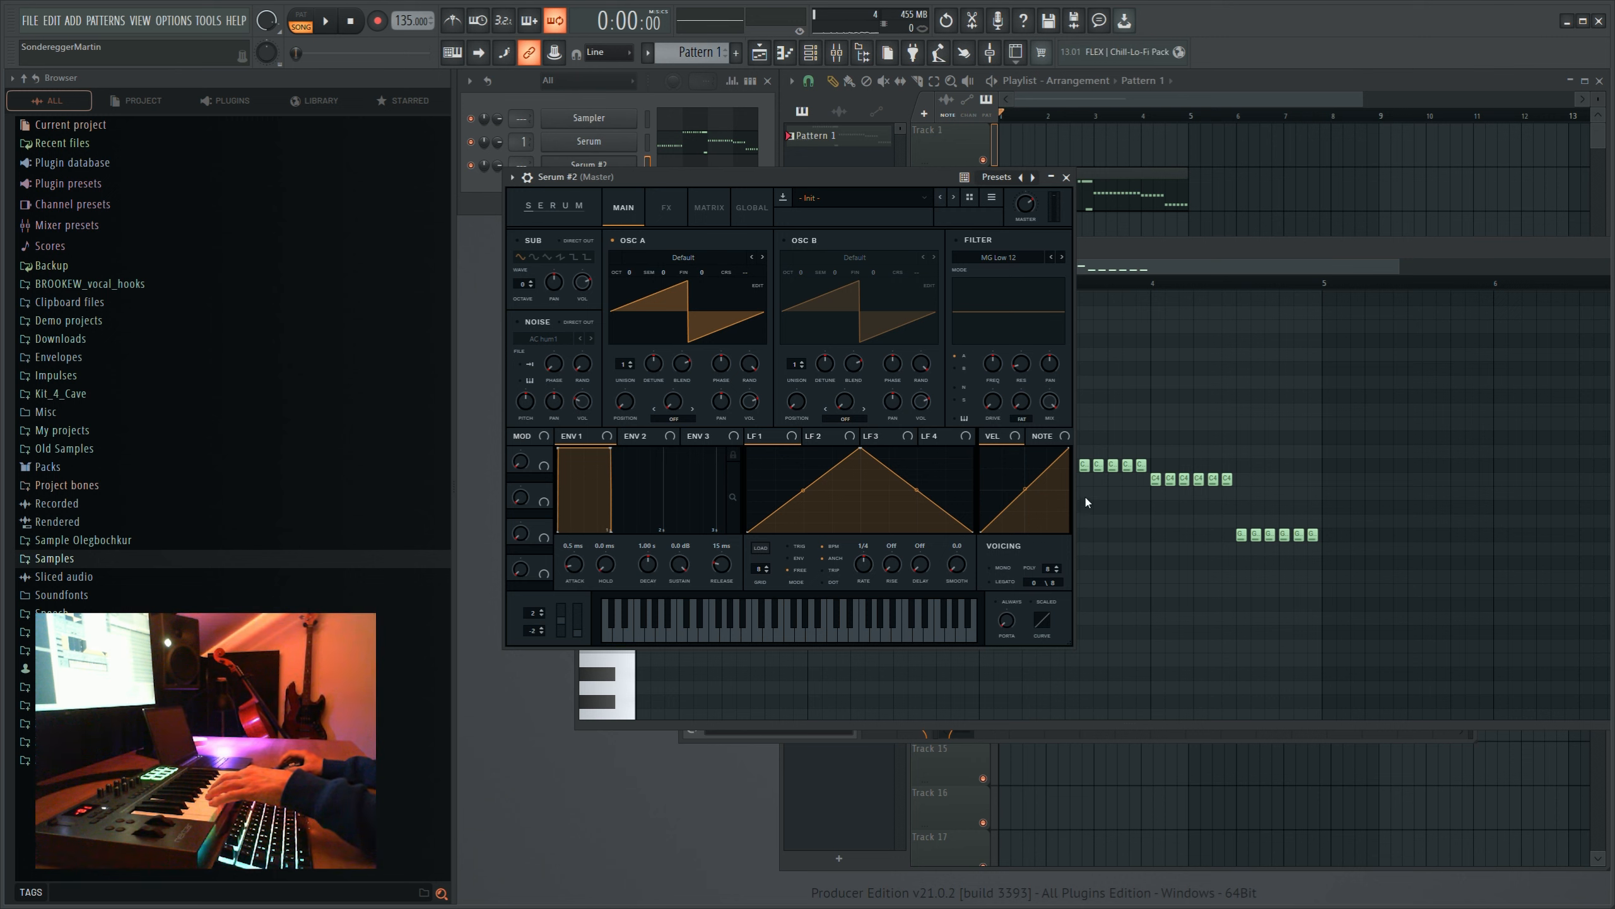
left_click(1086, 460)
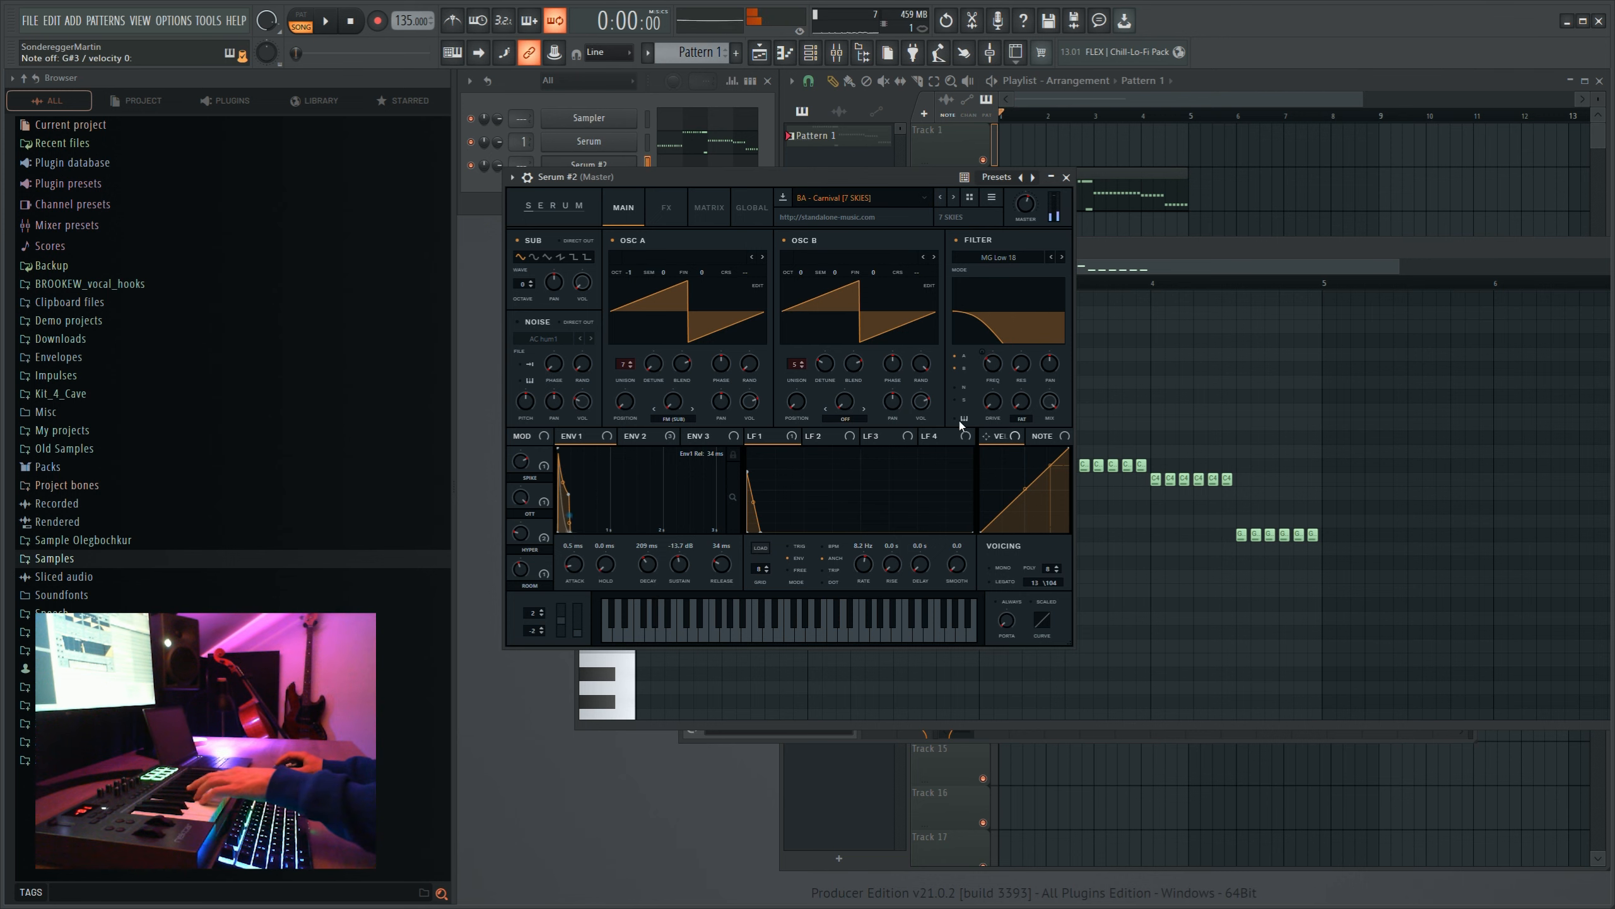
left_click(1066, 177)
- Copy all of Serum's melody notes into the Serum #2 channel
left_click(733, 148)
left_click(733, 148)
left_click(725, 150)
left_click(722, 151)
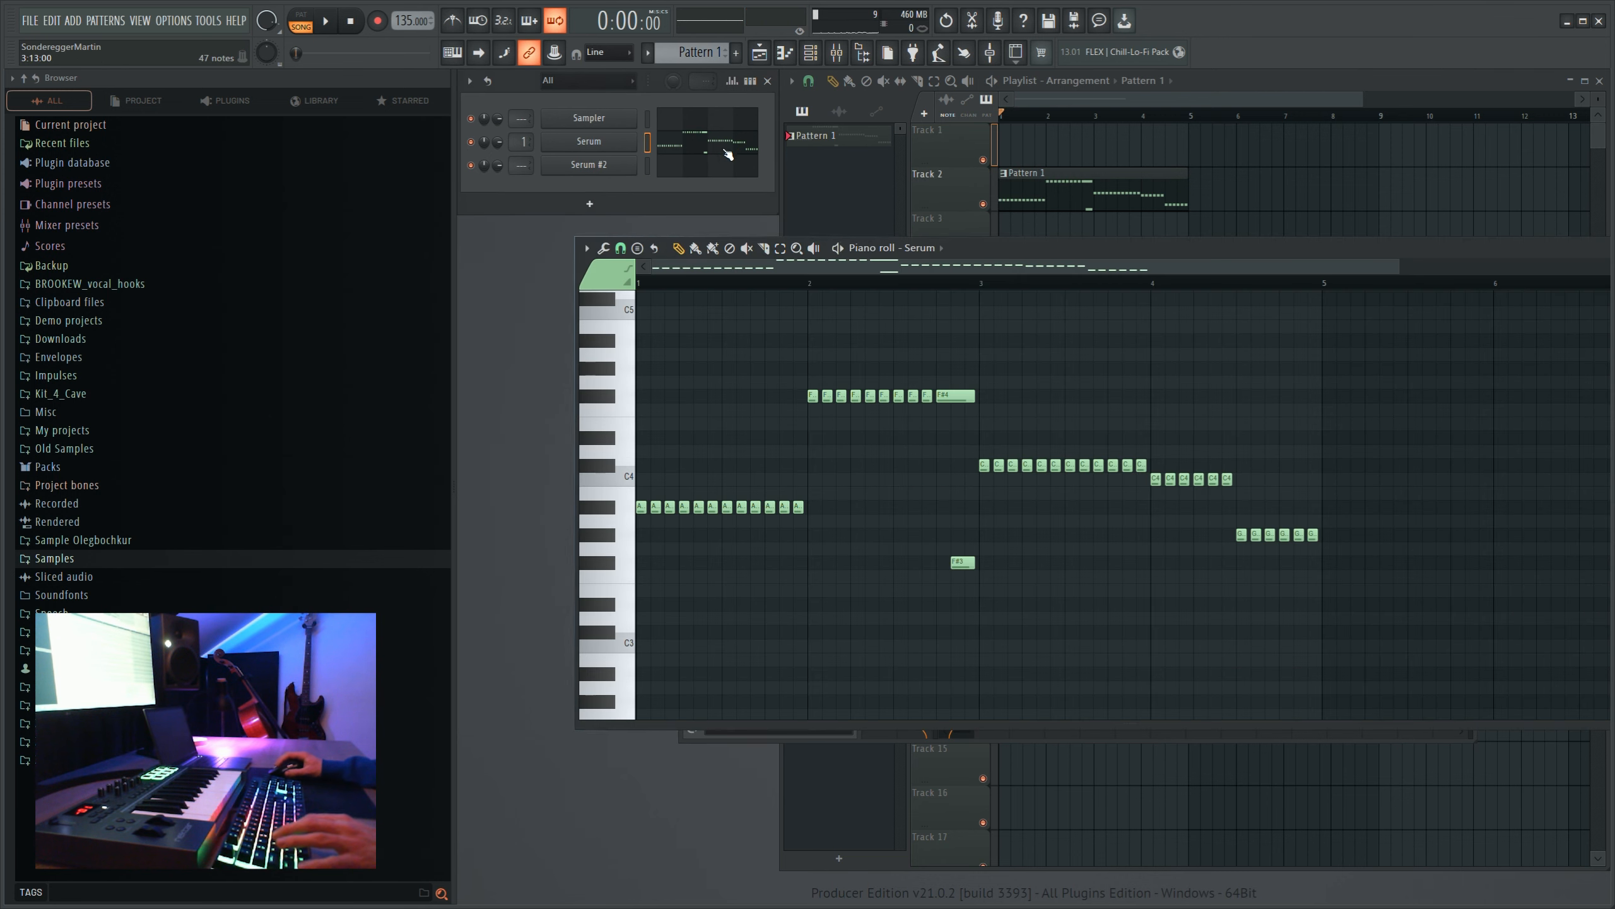
key("ctrl+c")
left_click(718, 163)
key("ctrl+v")
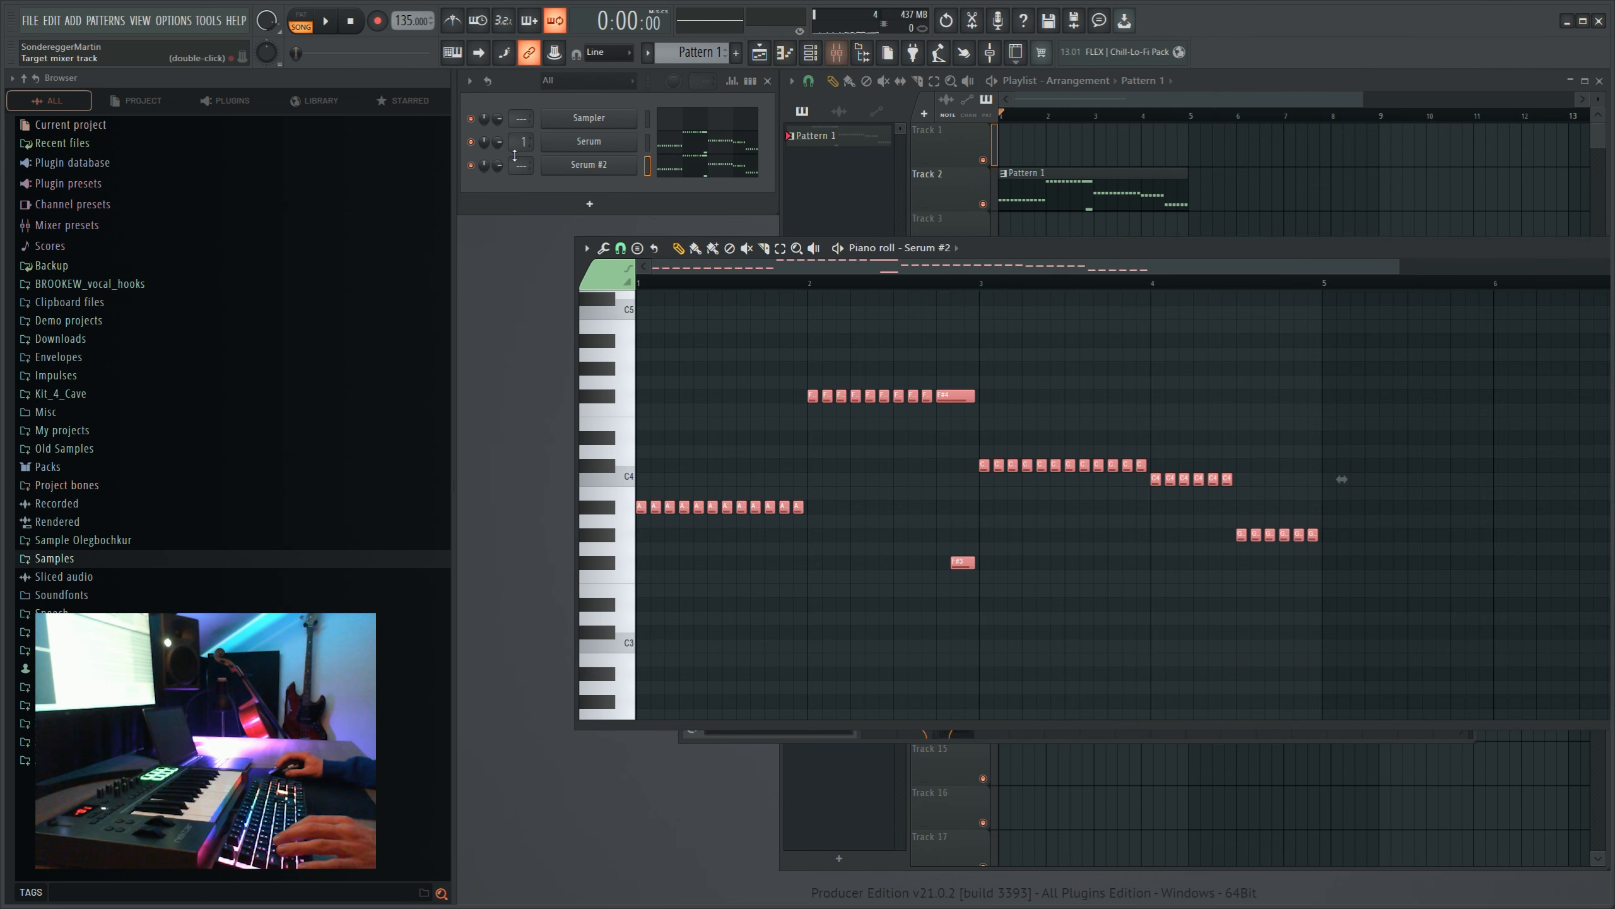
- Route Serum #2 to mixer track 2 and mute the first Serum channel to audition the new one alone
double_click(516, 163)
left_click(471, 142)
key("space")
key("space")
- Add OTT with upward compression at 43% and Fruity Stereo Enhancer with the "For strings" preset to the Serum #2 mixer track
left_click(837, 53)
left_click(691, 421)
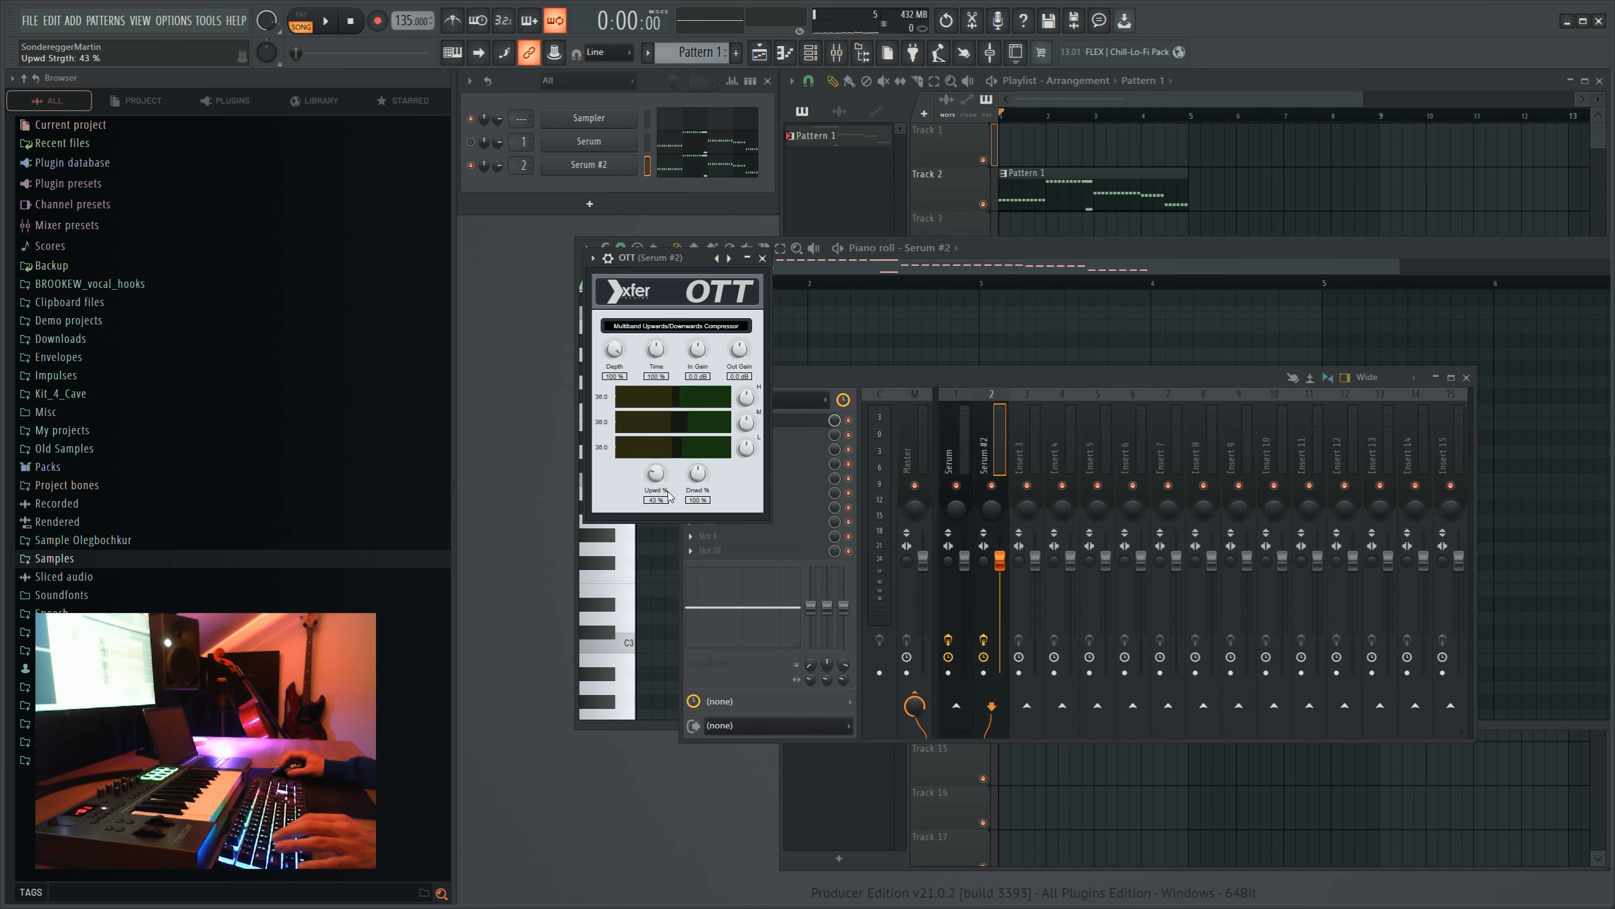
left_click(762, 258)
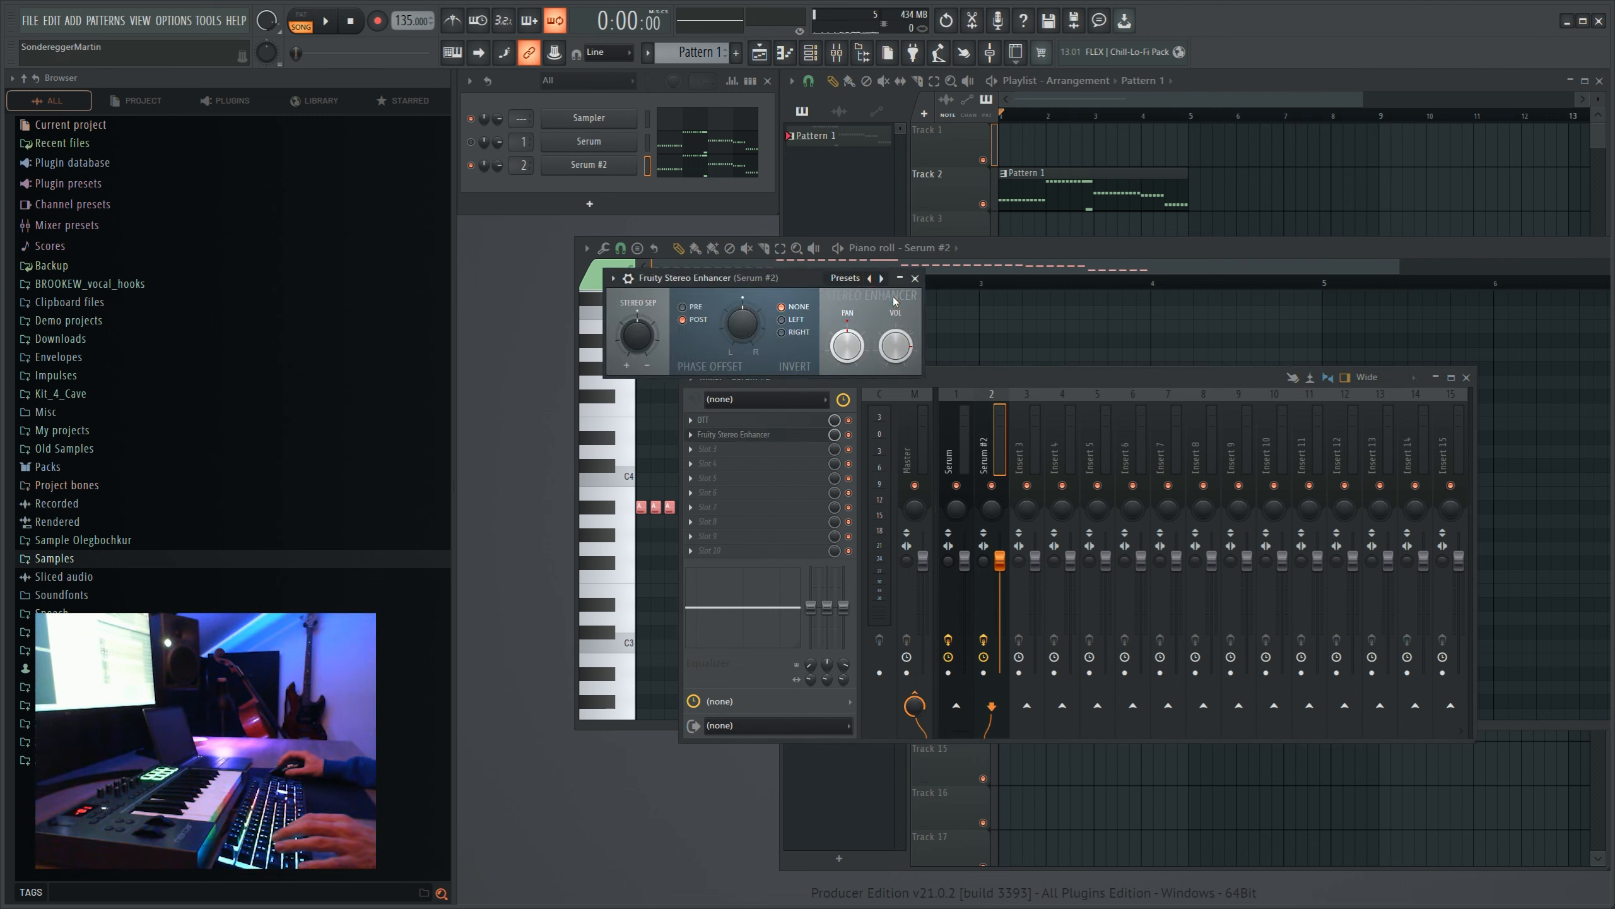
left_click_drag(693, 282, 593, 375)
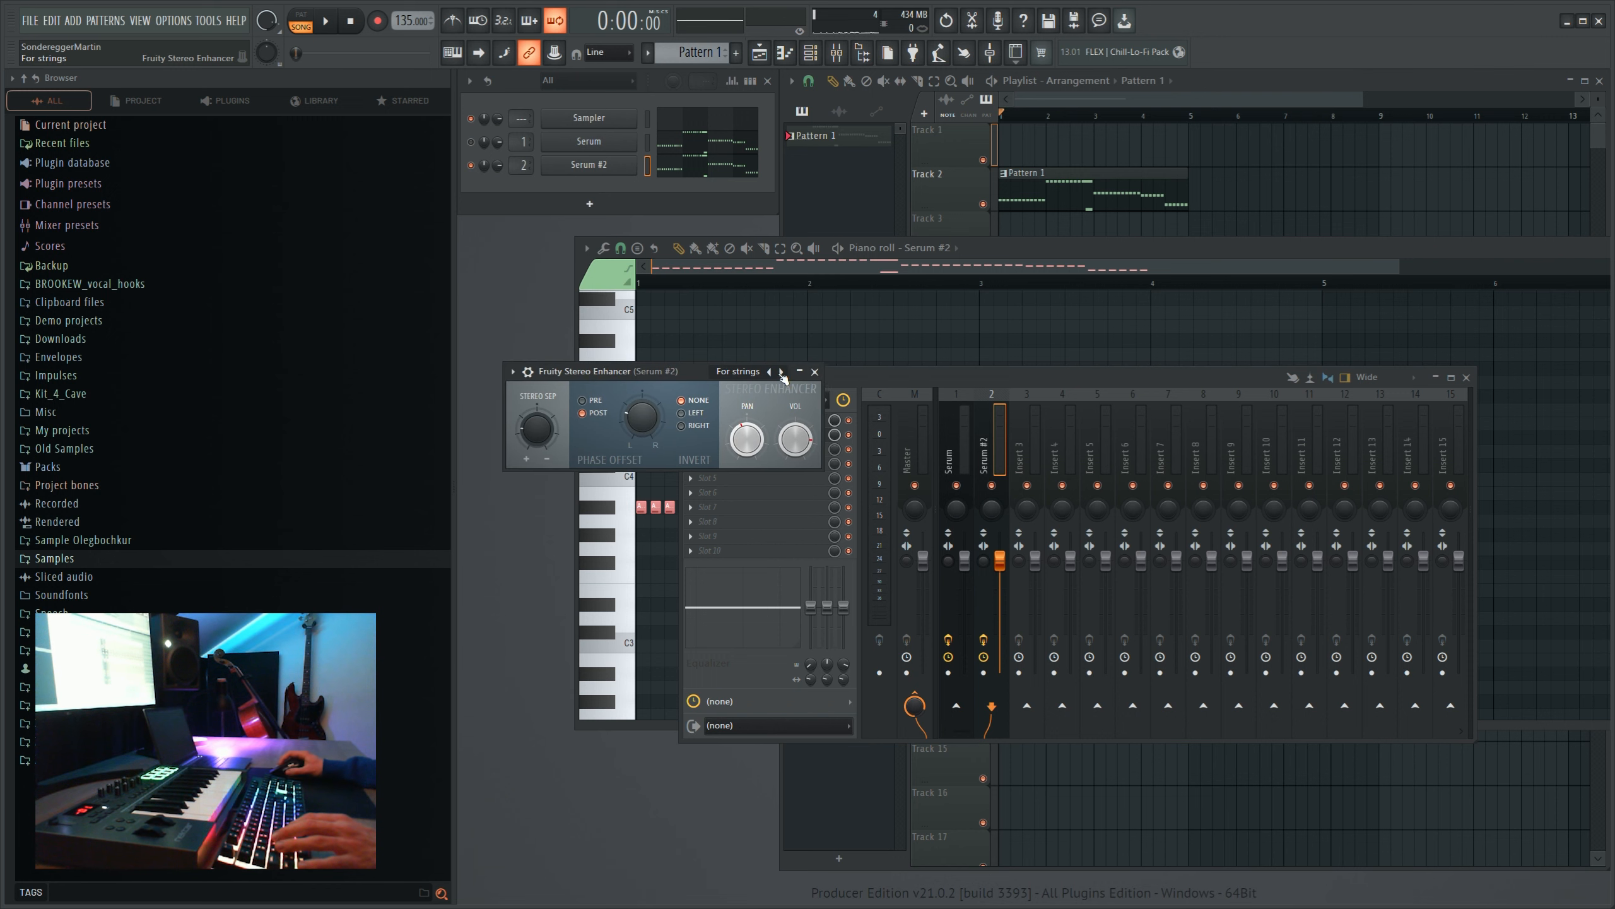
left_click(815, 372)
- Add Fruity Parametric EQ 2 to Serum #2 with the "40Hz + 18kHz cut" preset, and move the band 1 high pass to 120 Hz
left_click(1073, 62)
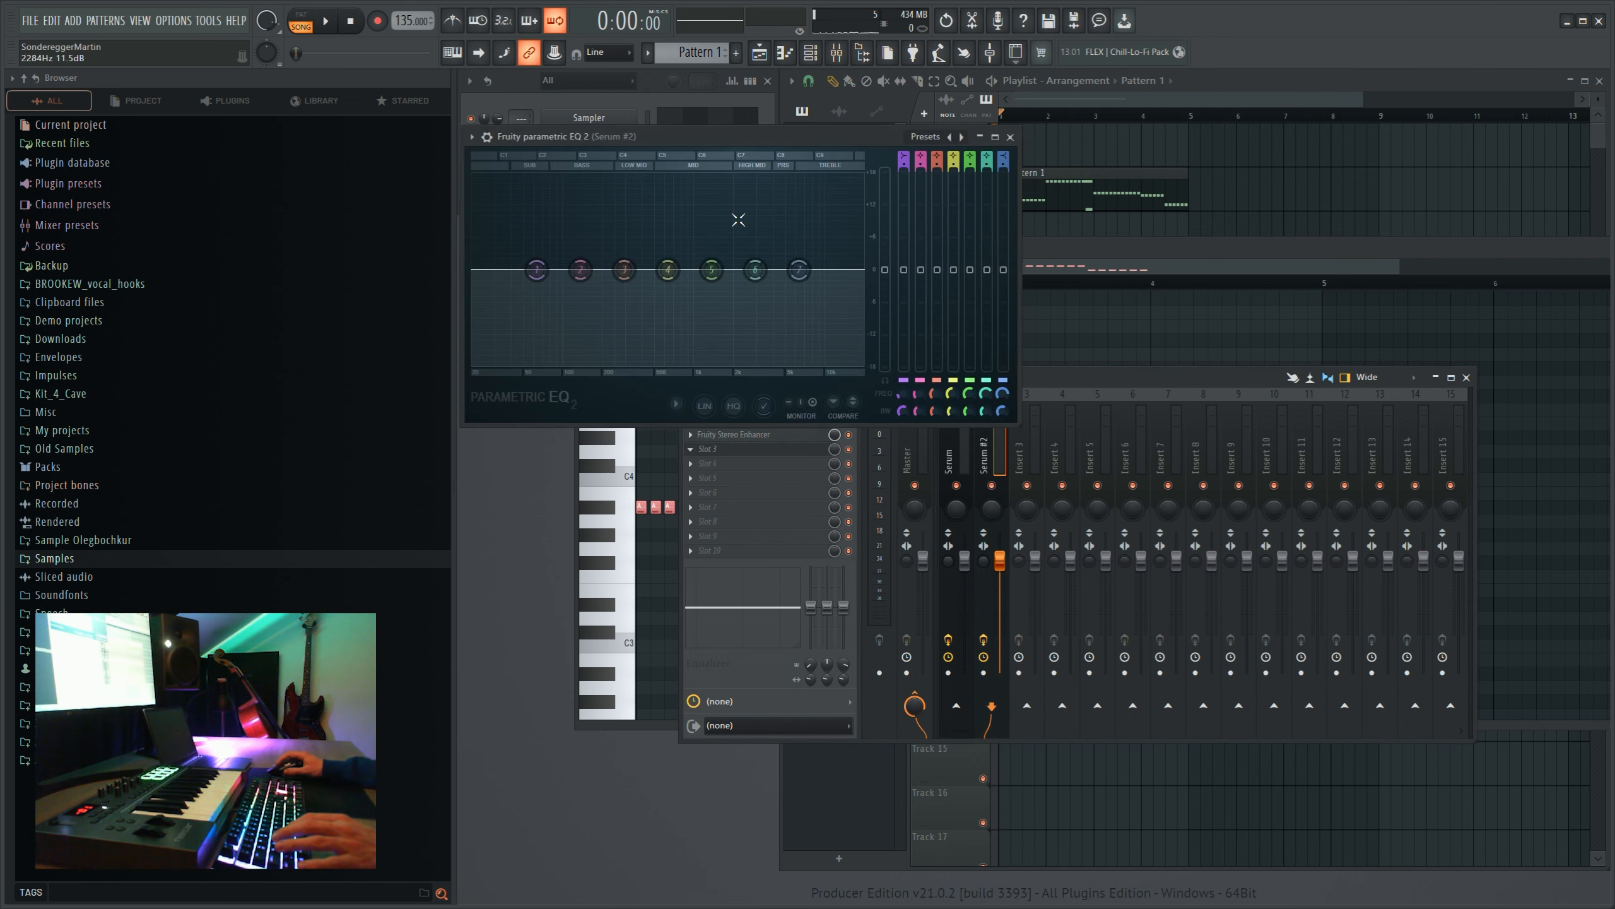
right_click(962, 136)
left_click(1021, 230)
left_click_drag(536, 263, 572, 269)
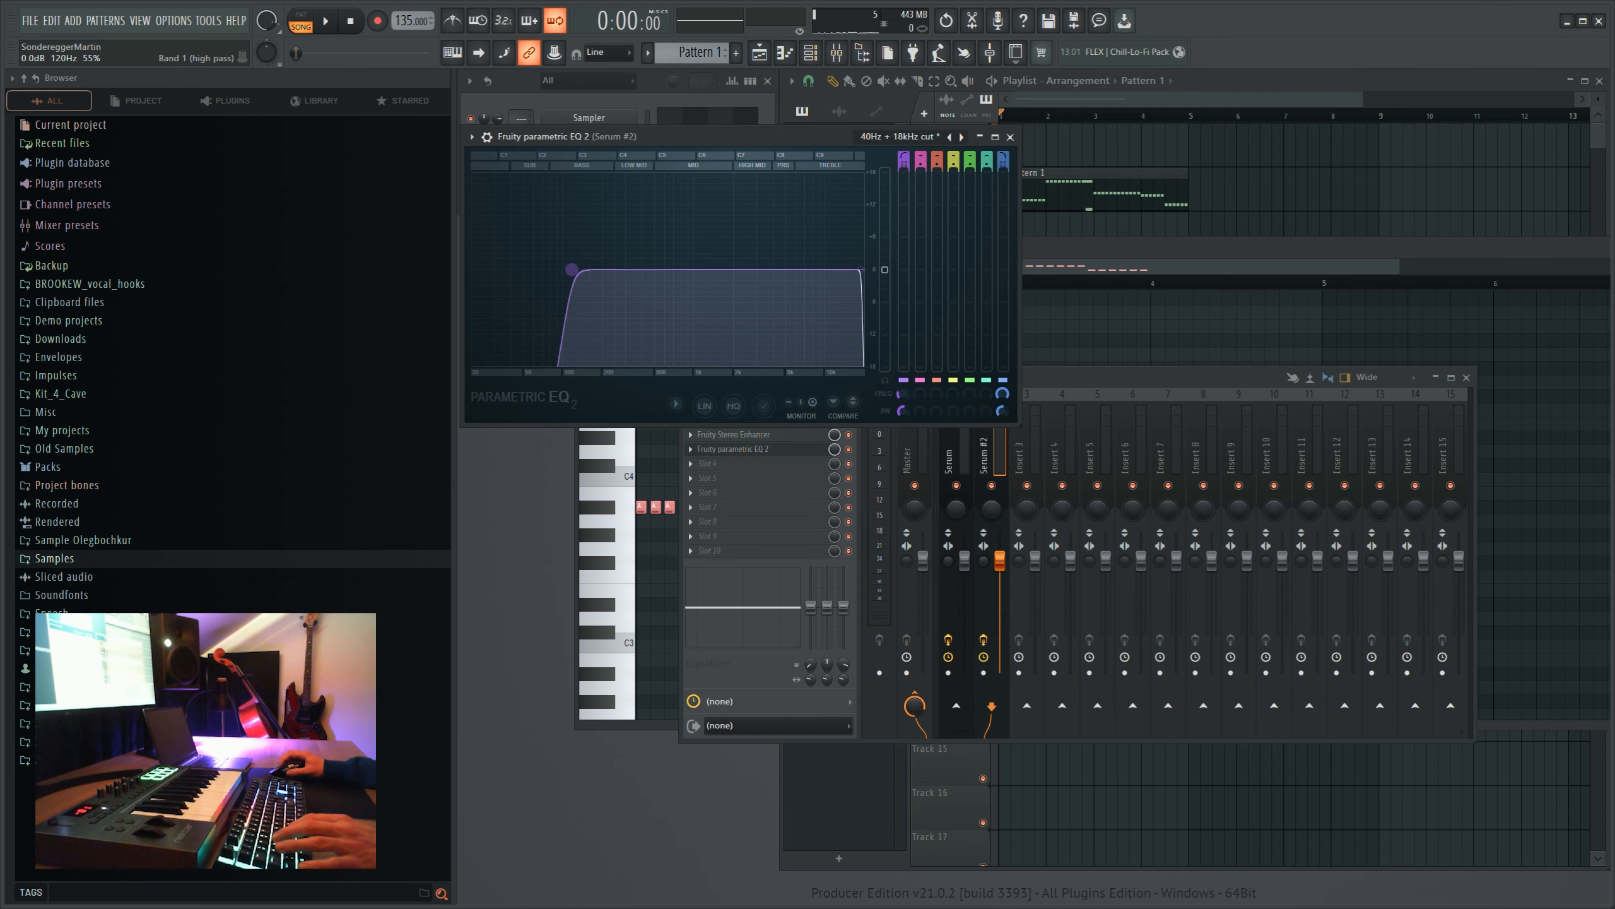
left_click(1009, 137)
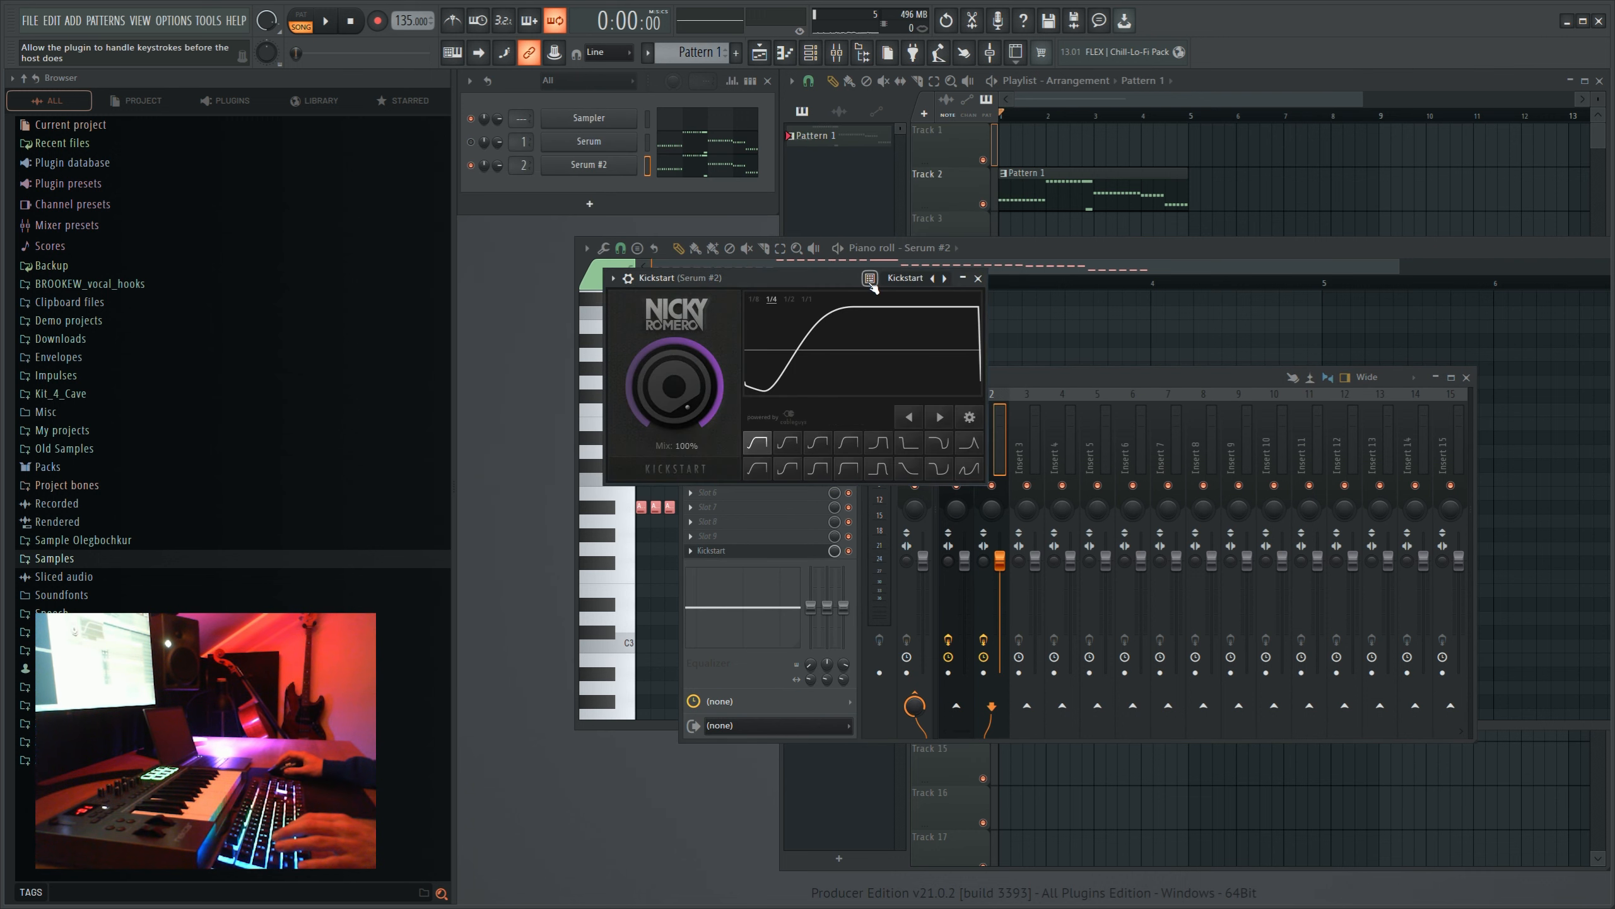
- Switch Serum #2 to mono with legato and set its portamento time to 200 ms while the melody plays
left_click_drag(860, 253, 928, 233)
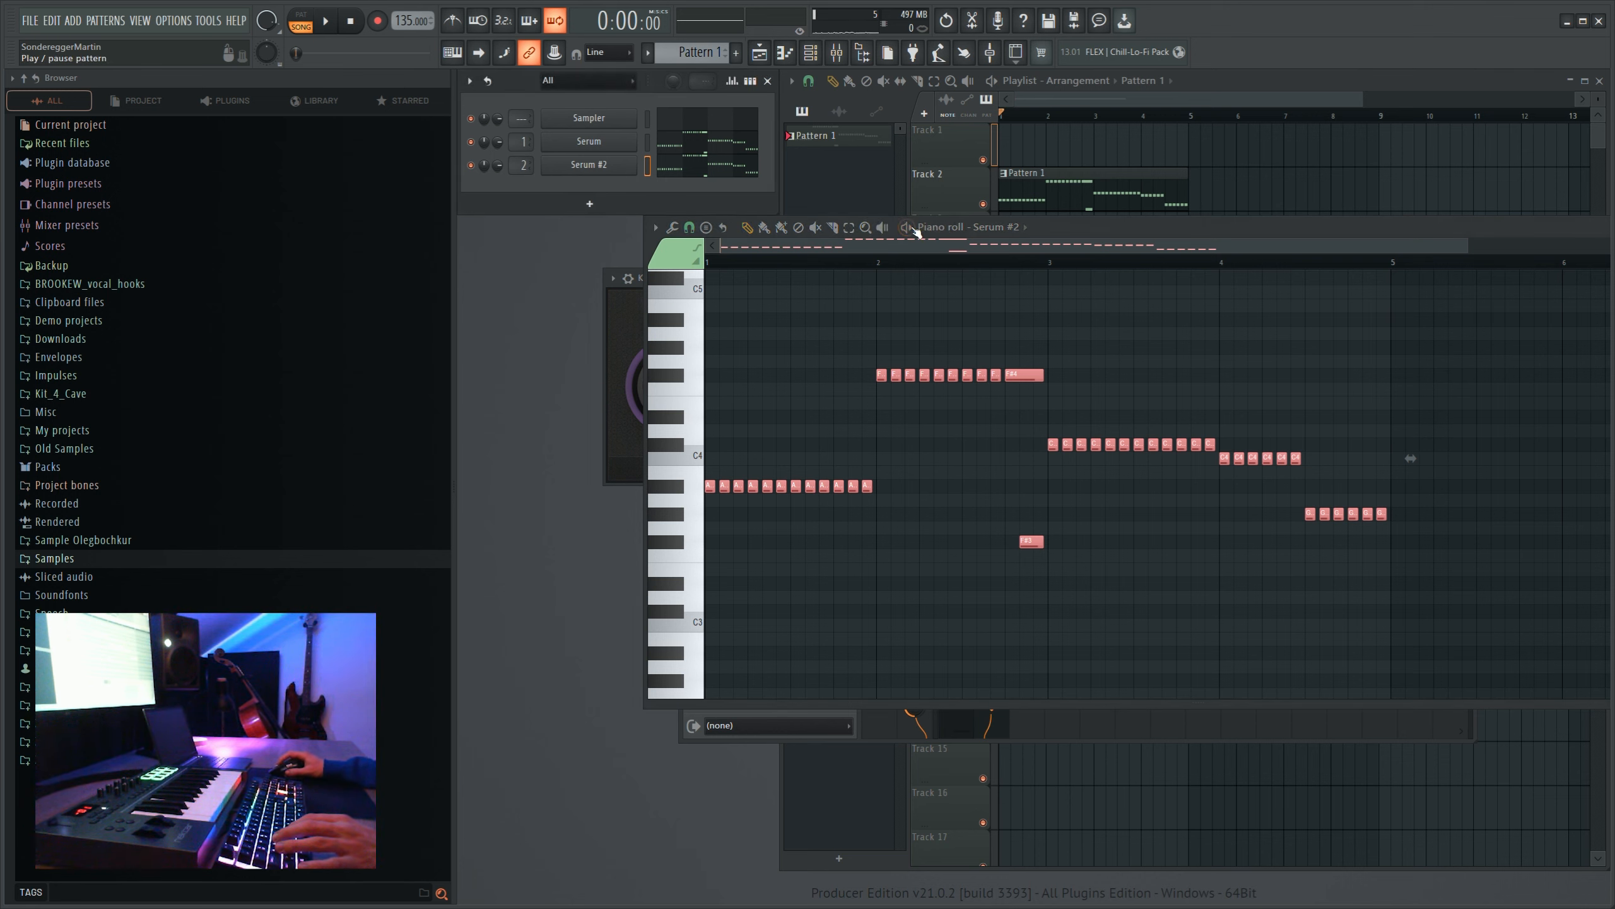
key("space")
left_click(588, 164)
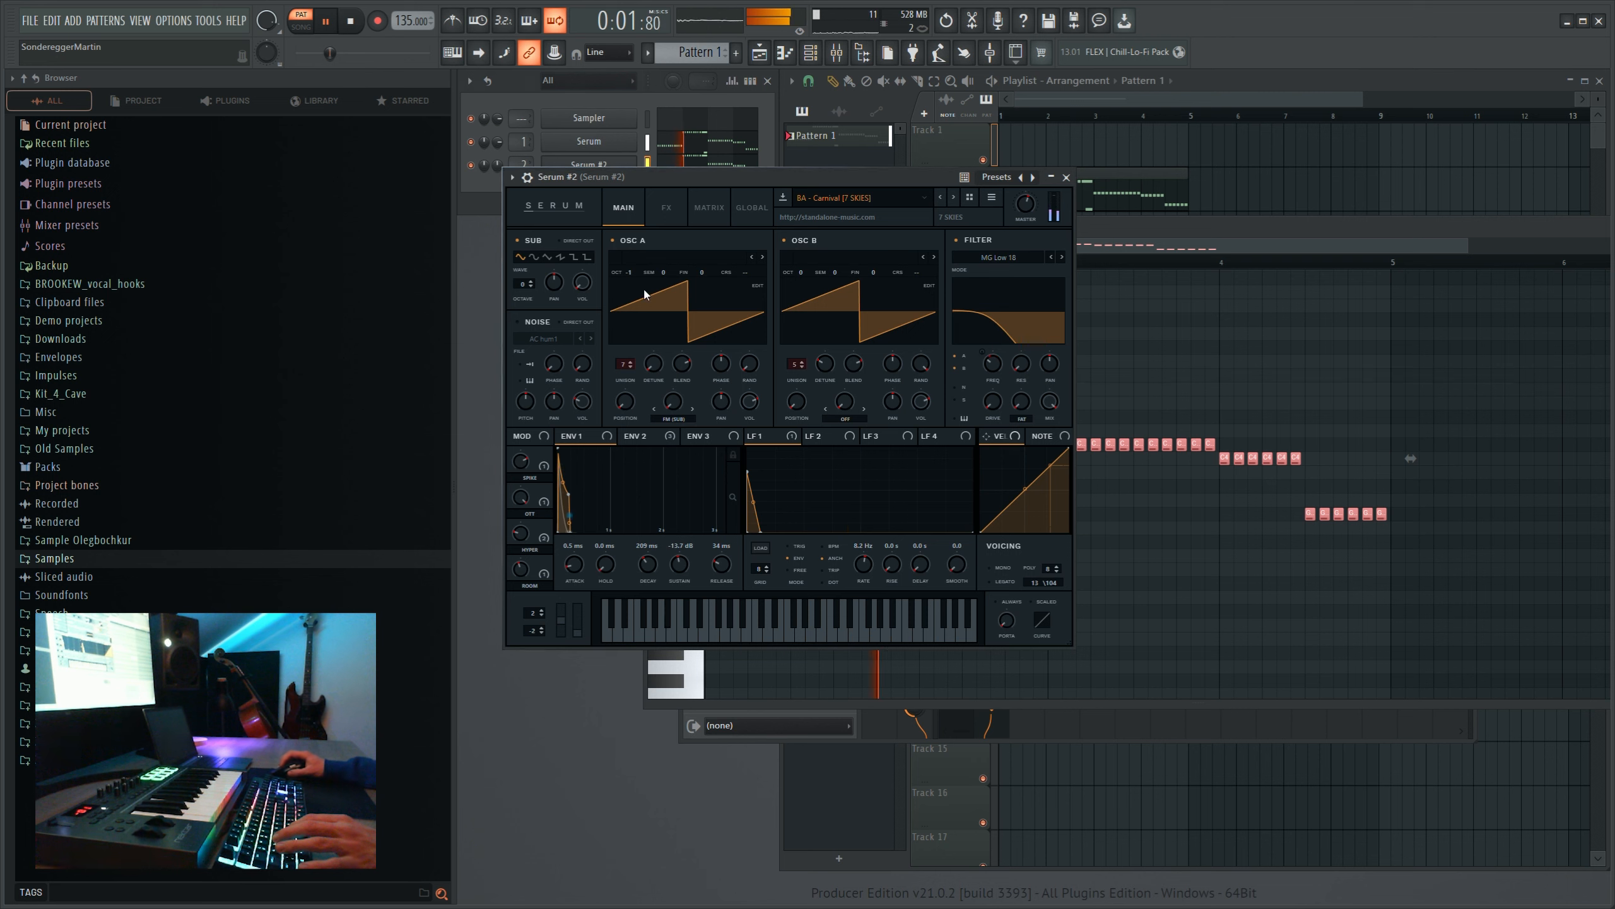
left_click(666, 207)
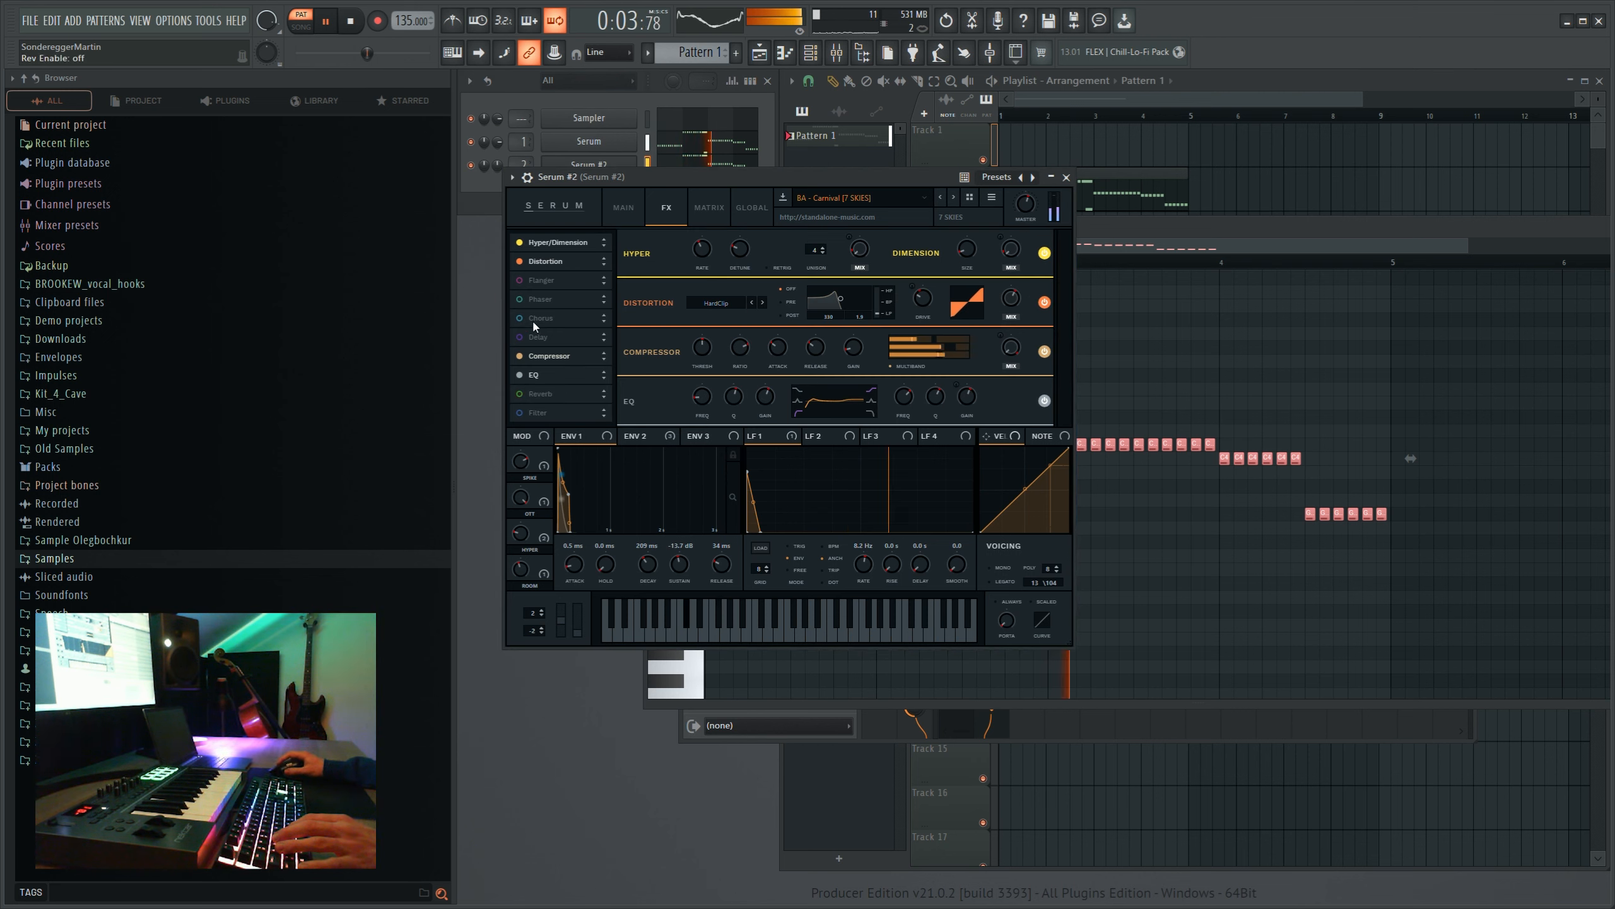
left_click(997, 582)
left_click(997, 569)
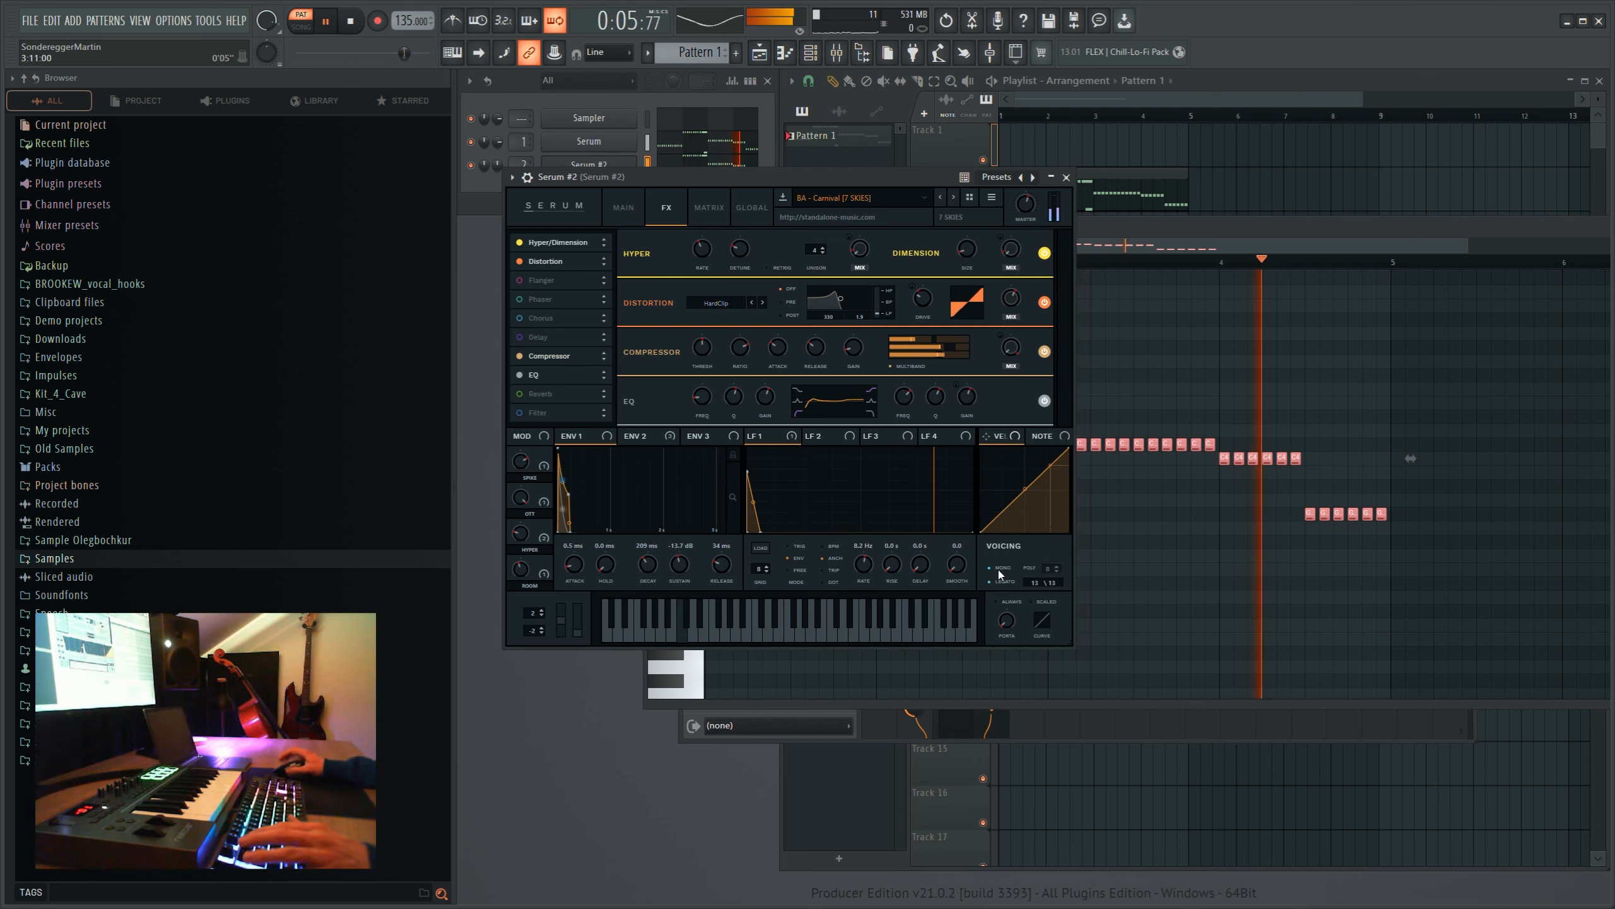
double_click(1003, 621)
type("200")
key("Return")
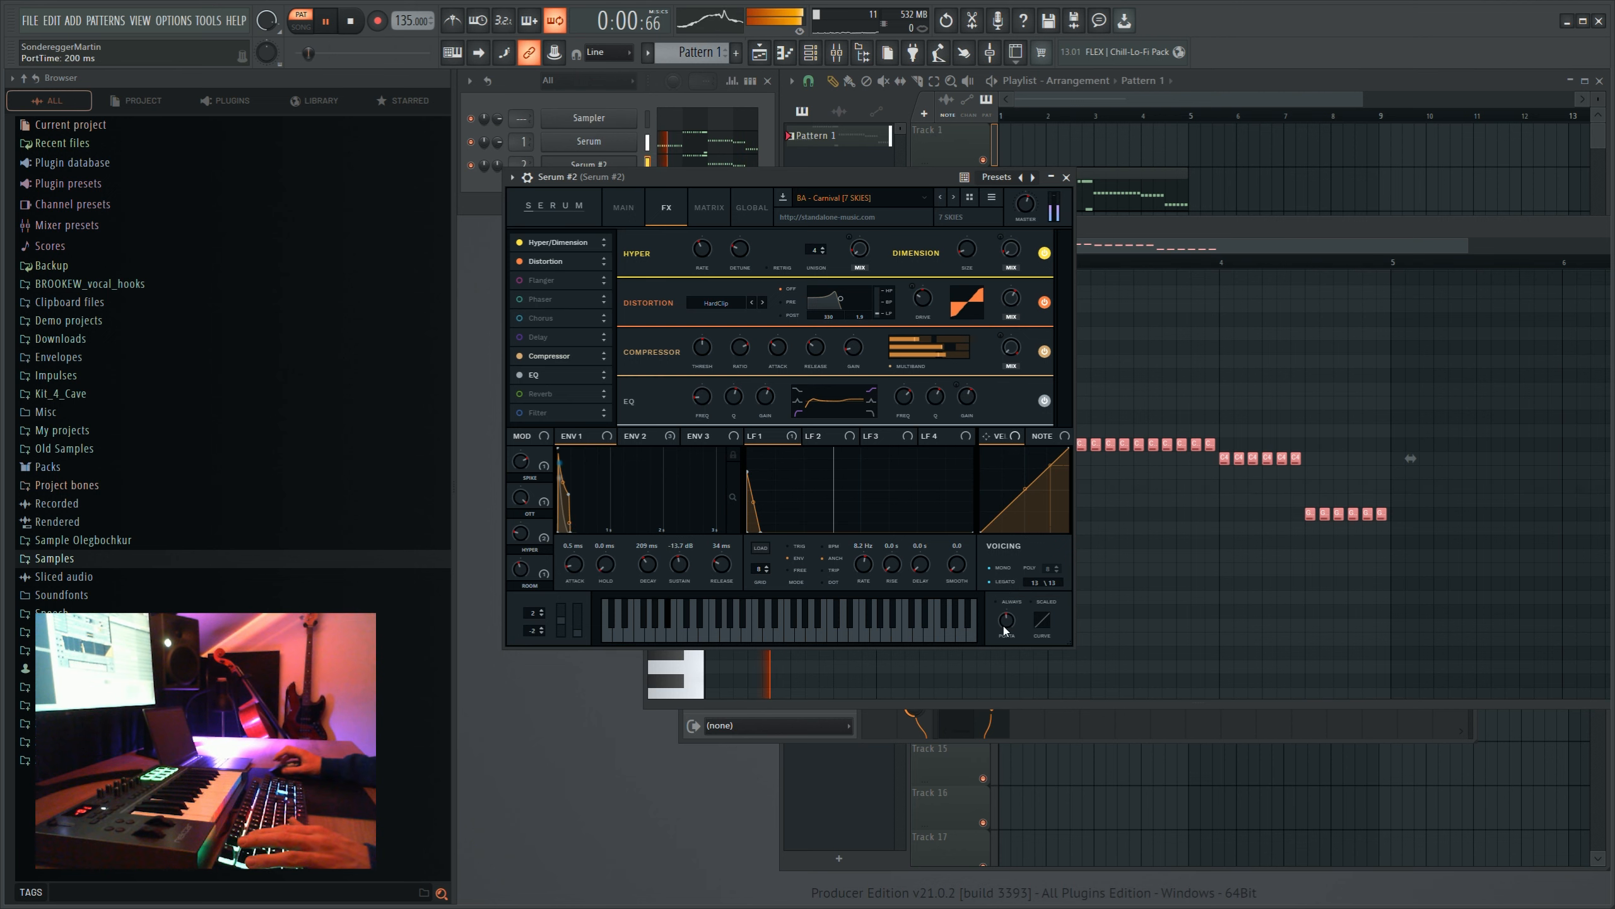
left_click(1067, 177)
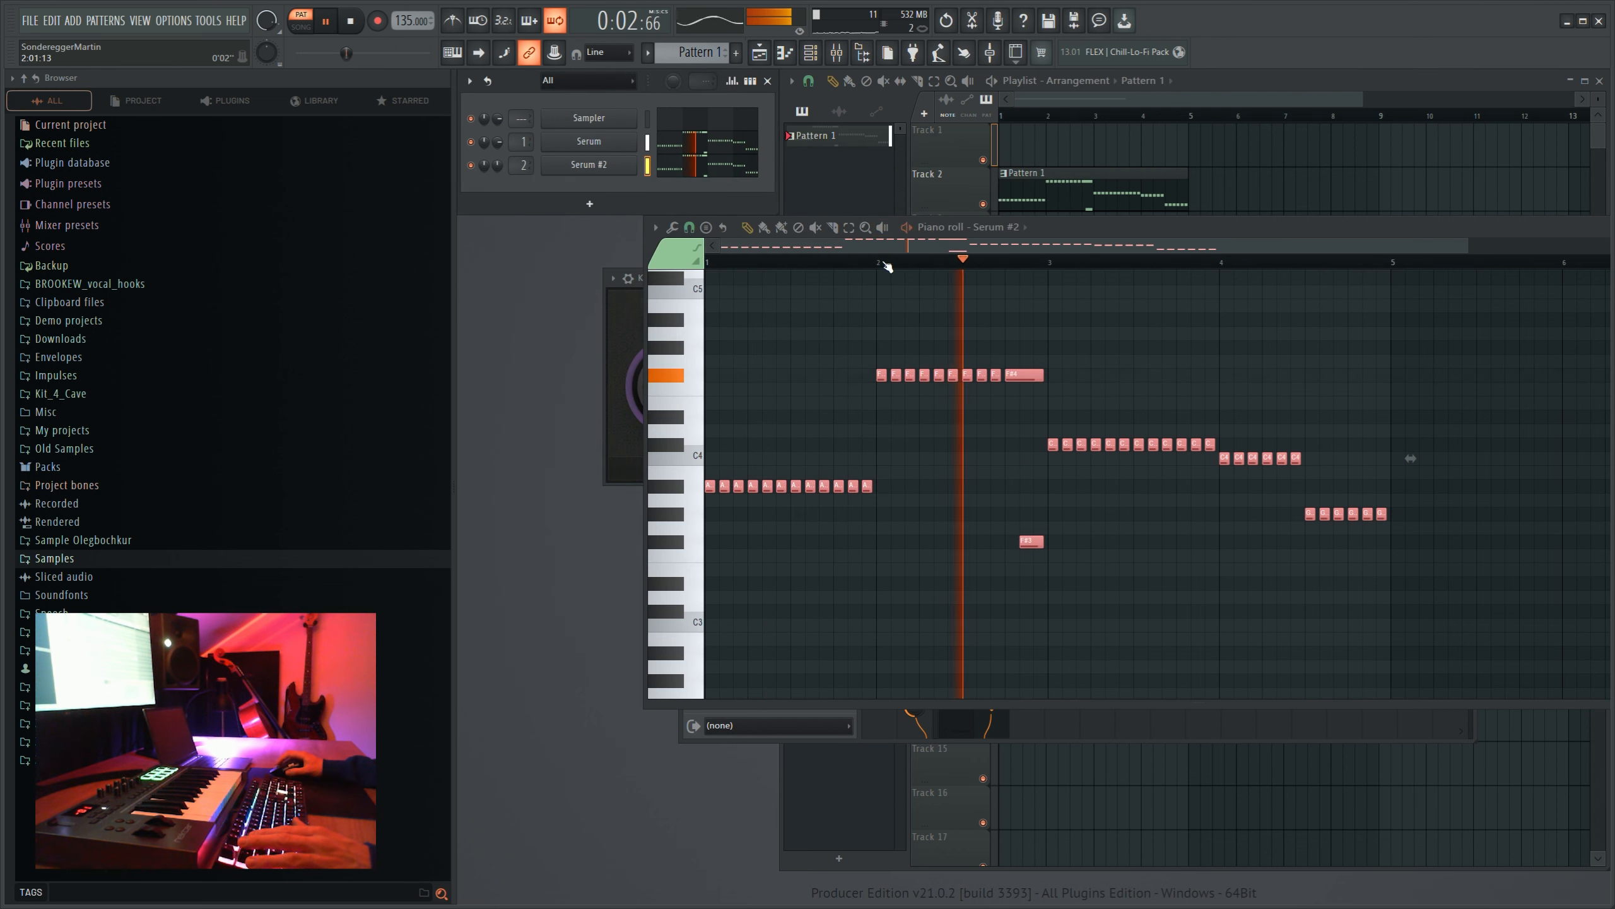
- Stop playback and move the Pattern 1 clip in the playlist from track 2 up to track 1
scroll(902, 268, "down", 1)
key("space")
left_click(969, 192)
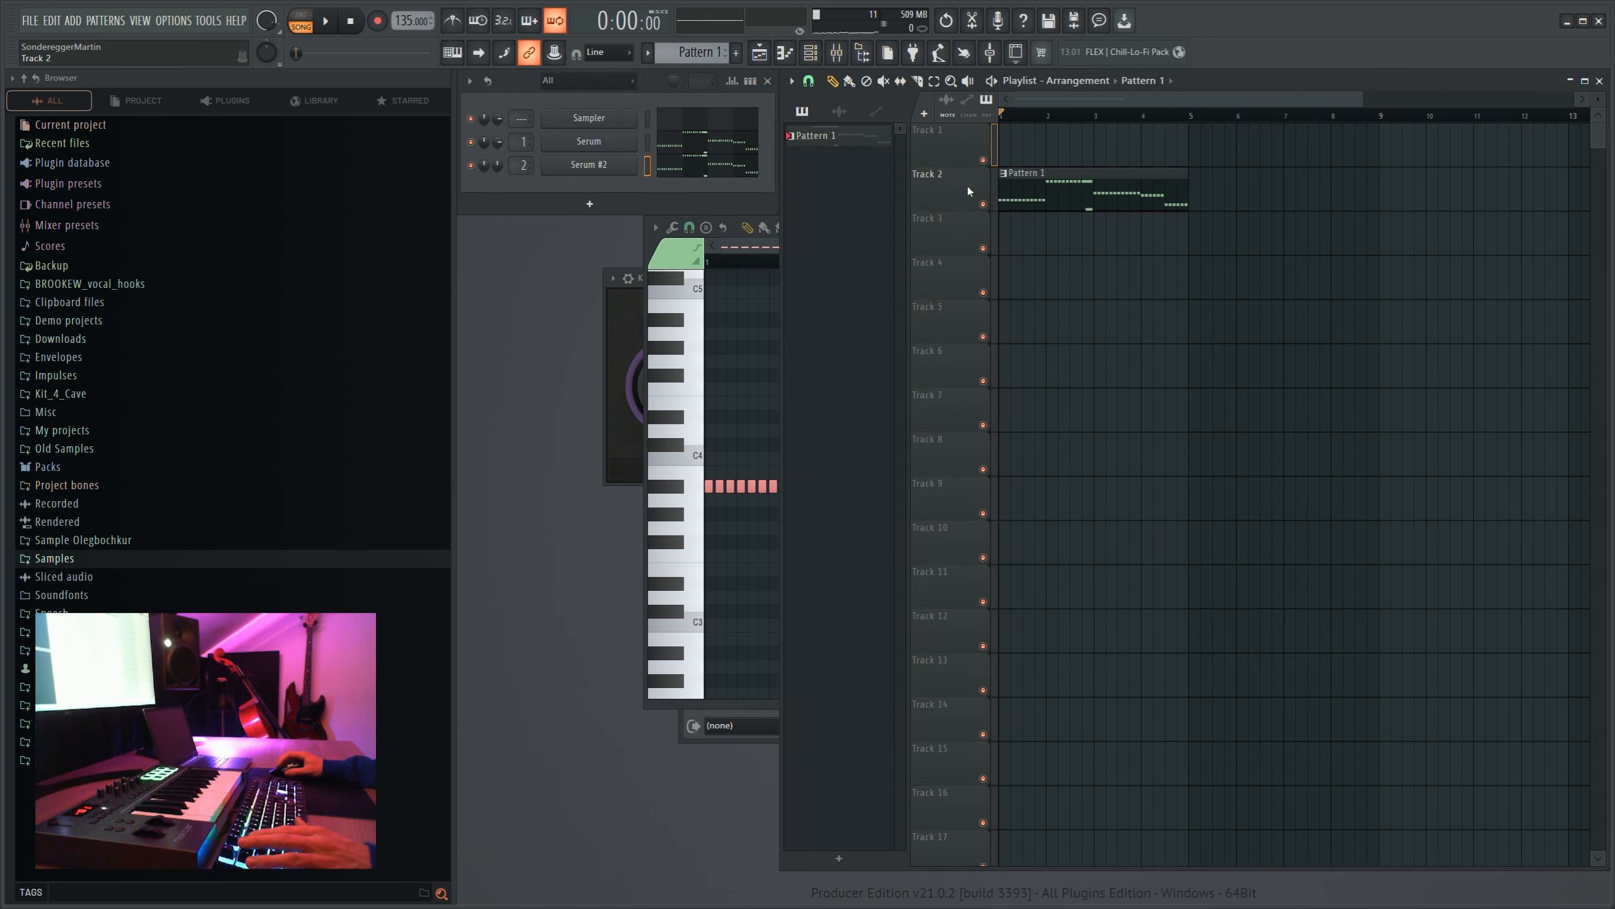
scroll(1004, 120, "up", 1)
left_click_drag(1036, 206, 1036, 161)
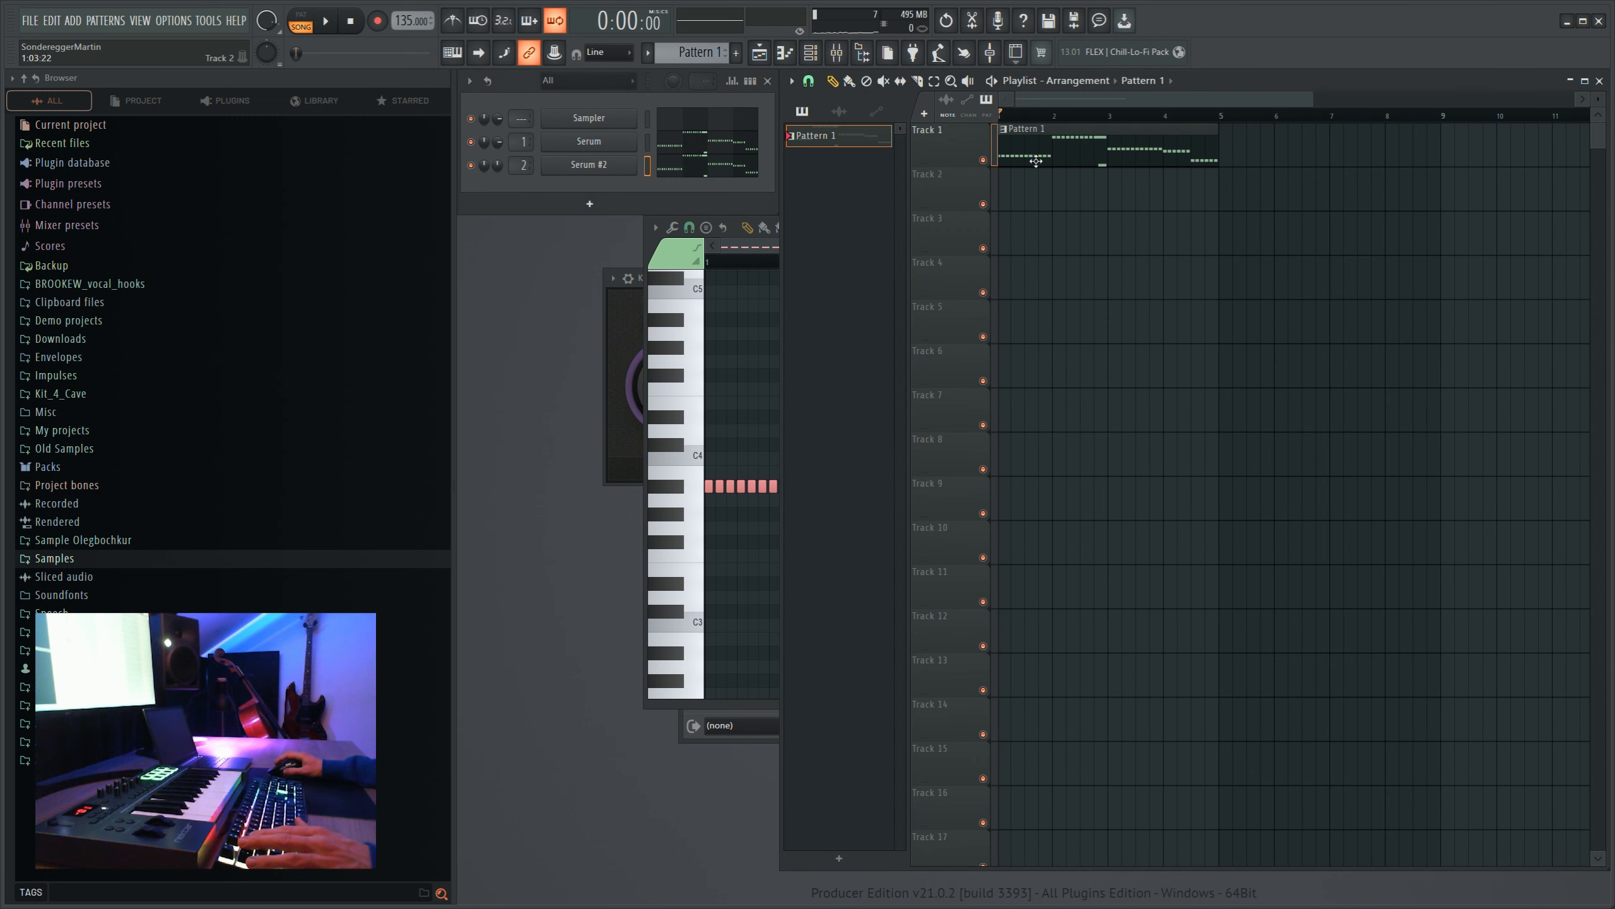
- Place the SPINNIN_GPES1_kick_one_shot_9 sample from the Favourites Kicks folder at the start of playlist track 2
left_click(96, 563)
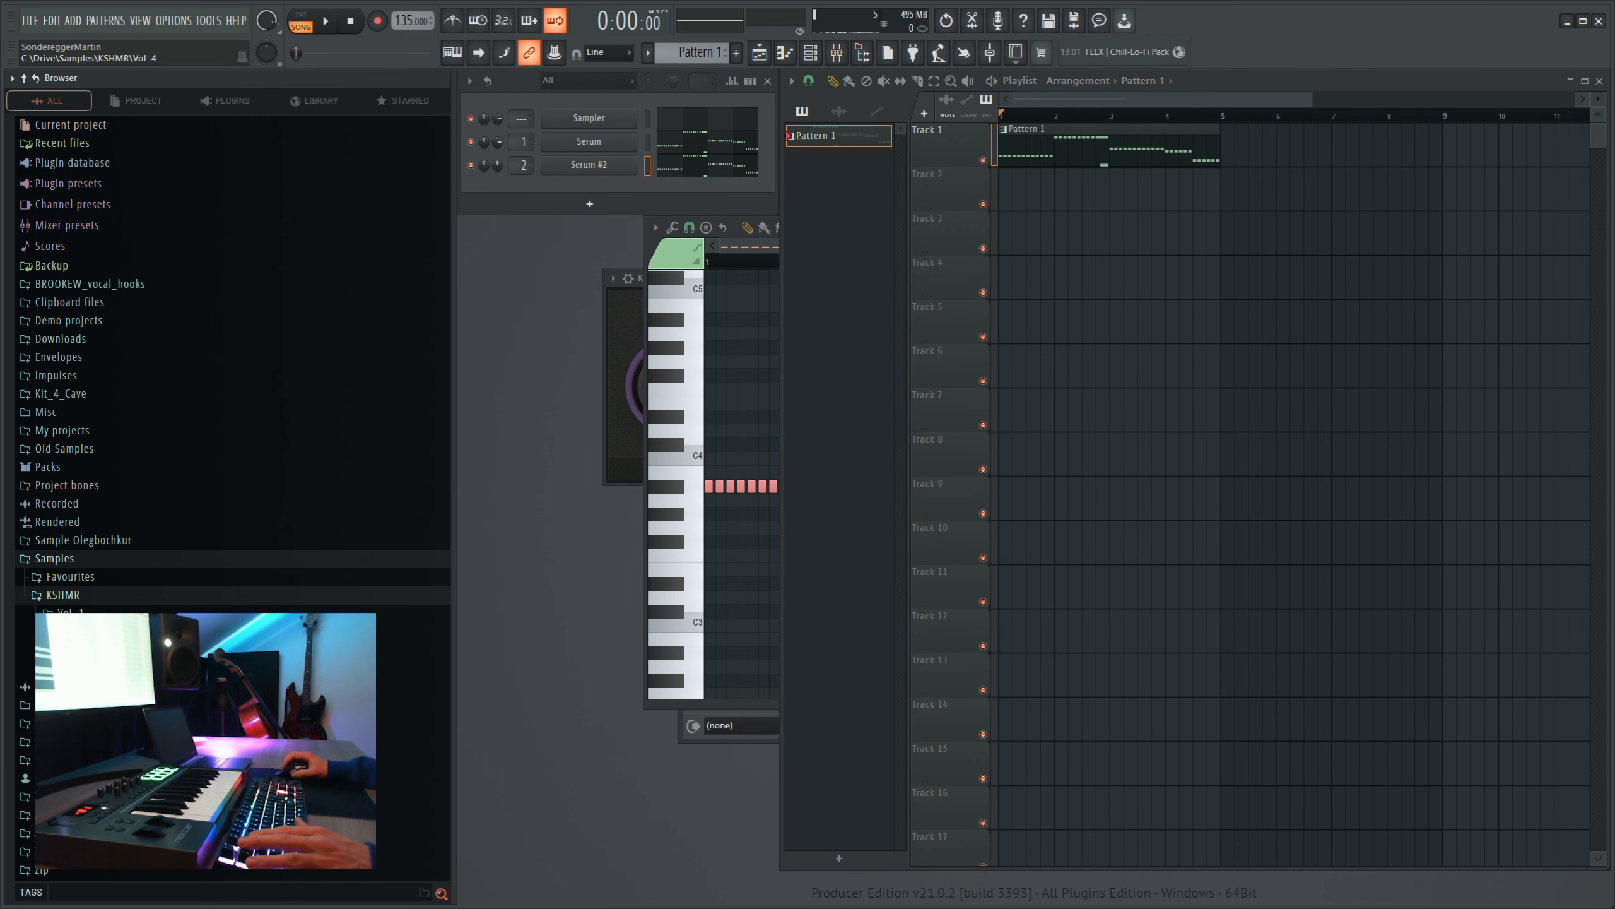
left_click(101, 668)
left_click(102, 594)
left_click(100, 578)
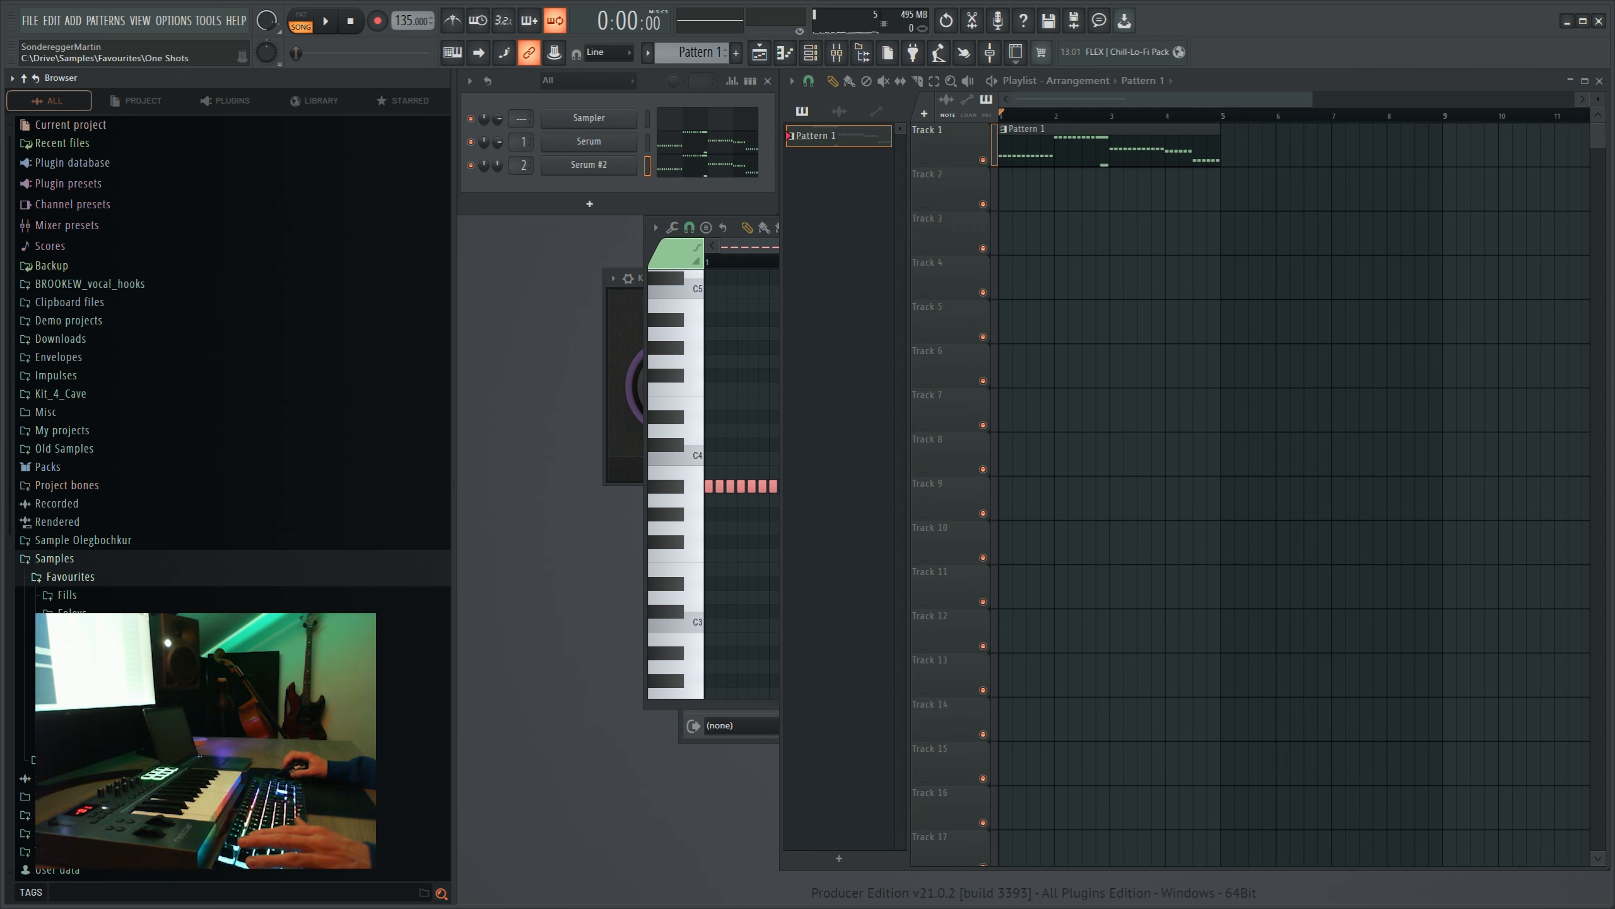
left_click(100, 650)
scroll(184, 573, "down", 5)
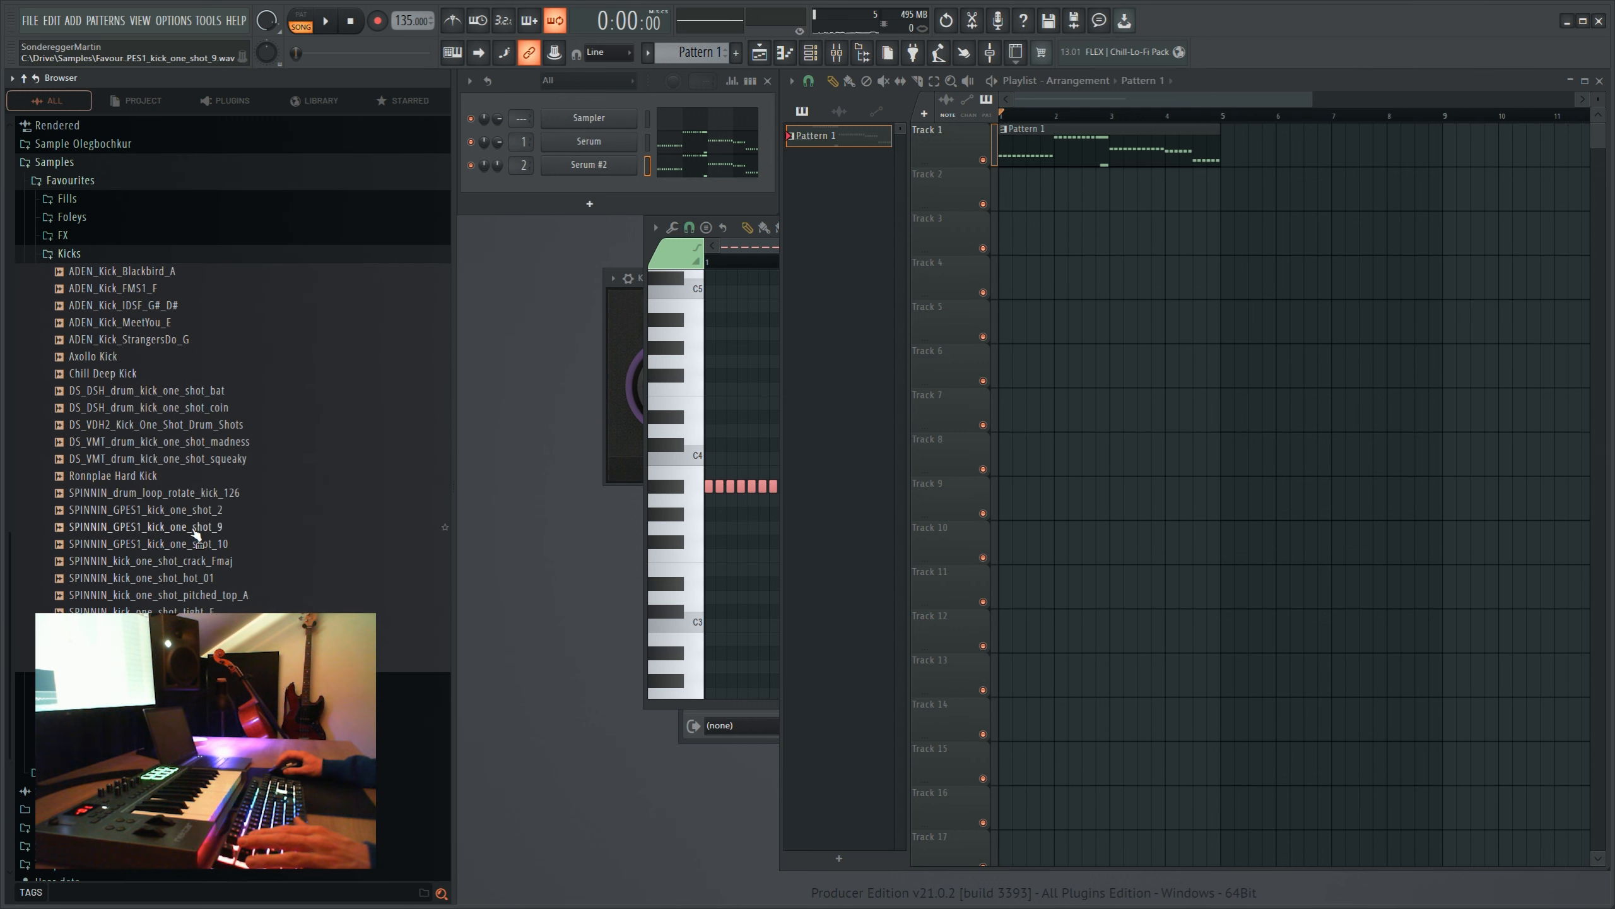
left_click_drag(195, 533, 1001, 201)
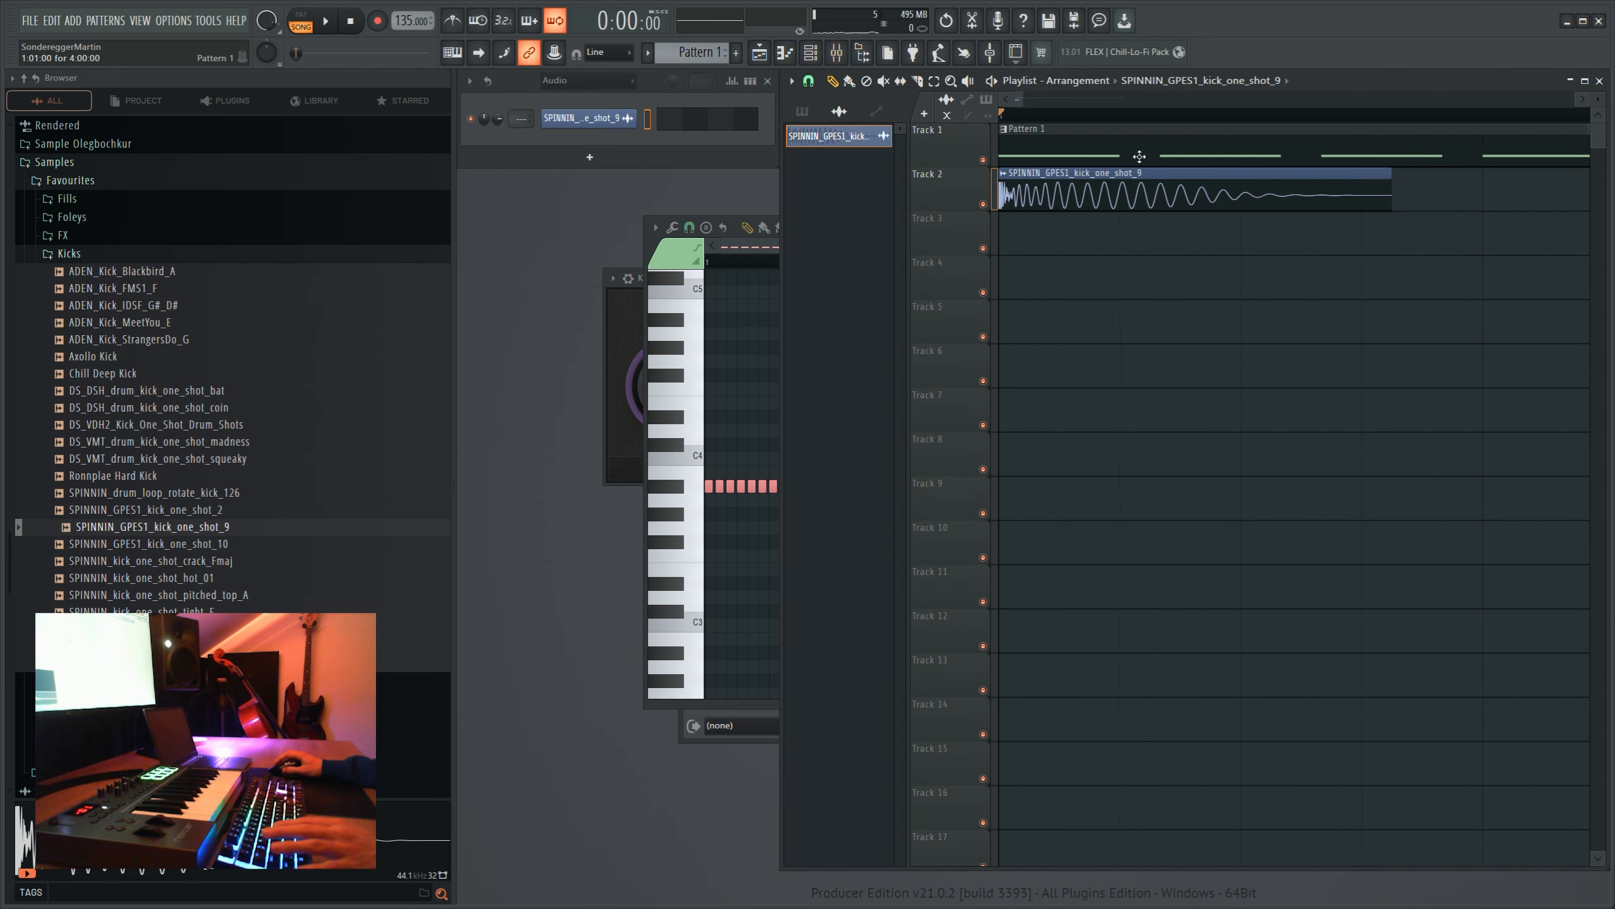
- Repeat the kick on every beat along track 2 for seven bars and duplicate the Pattern 1 clip directly after itself
left_click_drag(1405, 179, 1501, 179)
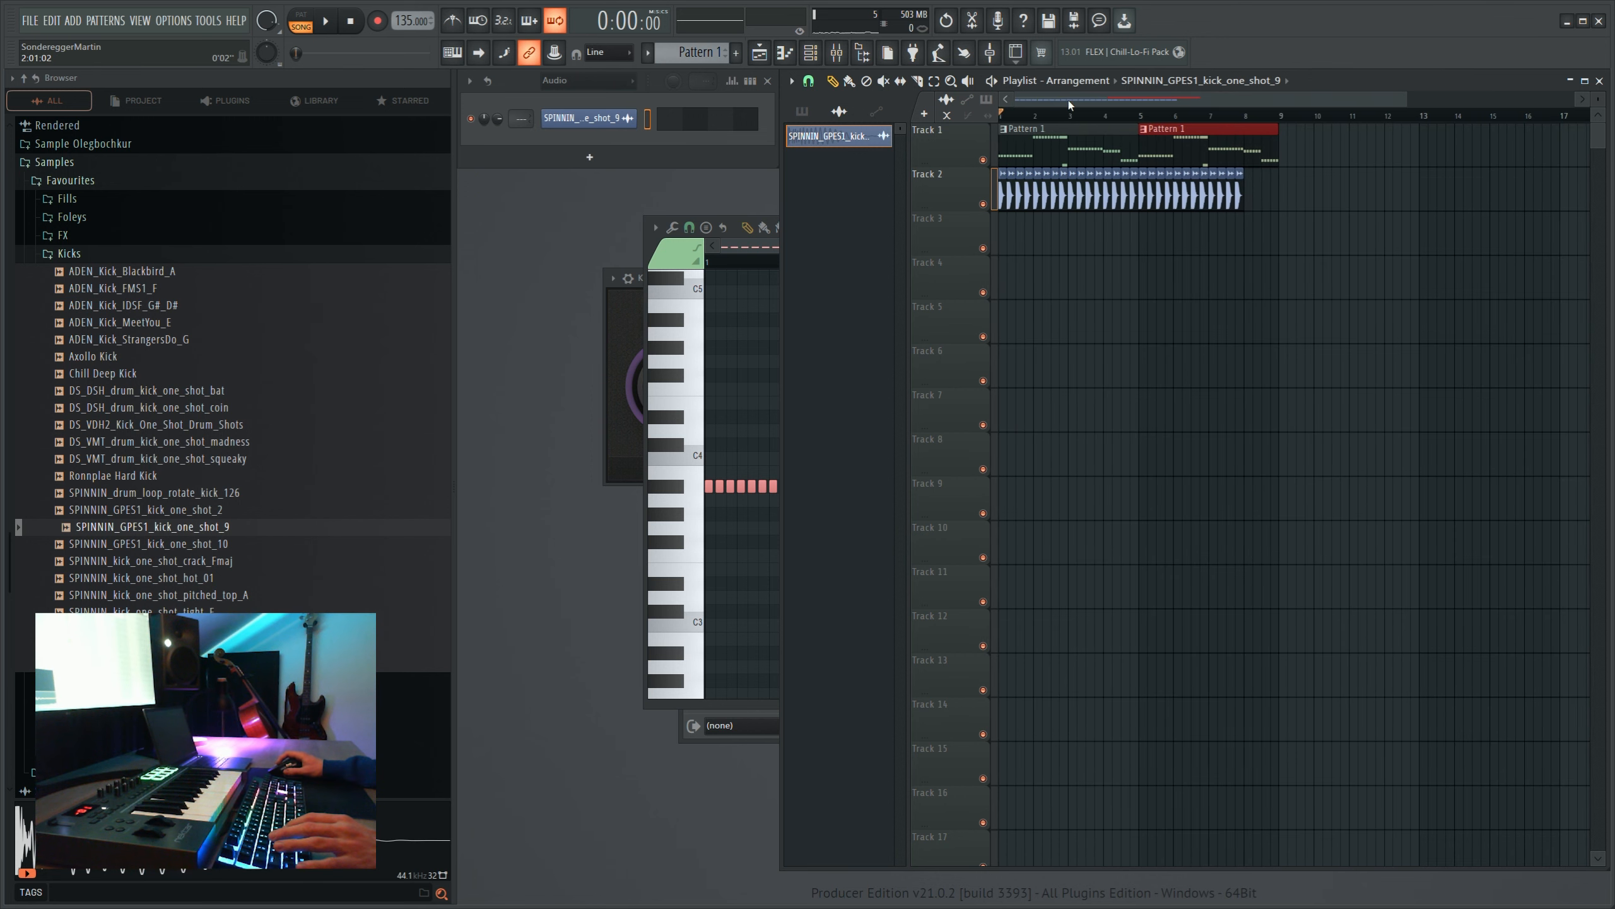
scroll(1010, 121, "up", 3)
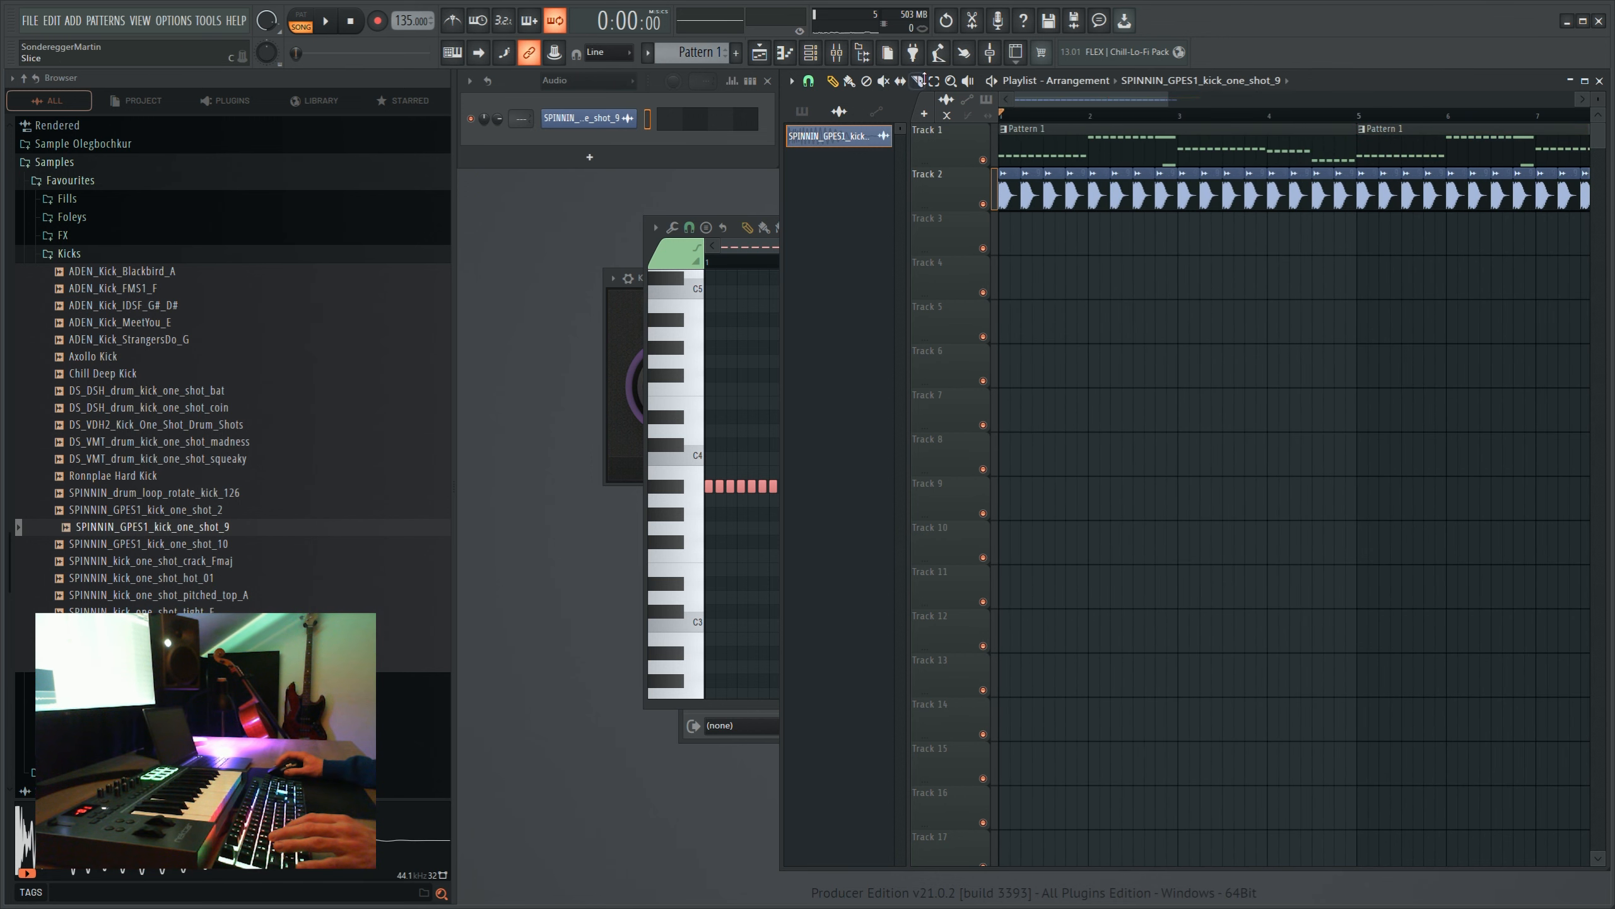
- Change the Kickstart curve on the Serum and Serum #2 mixer tracks to a shape that holds the volume down longer
left_click(838, 55)
left_click(754, 552)
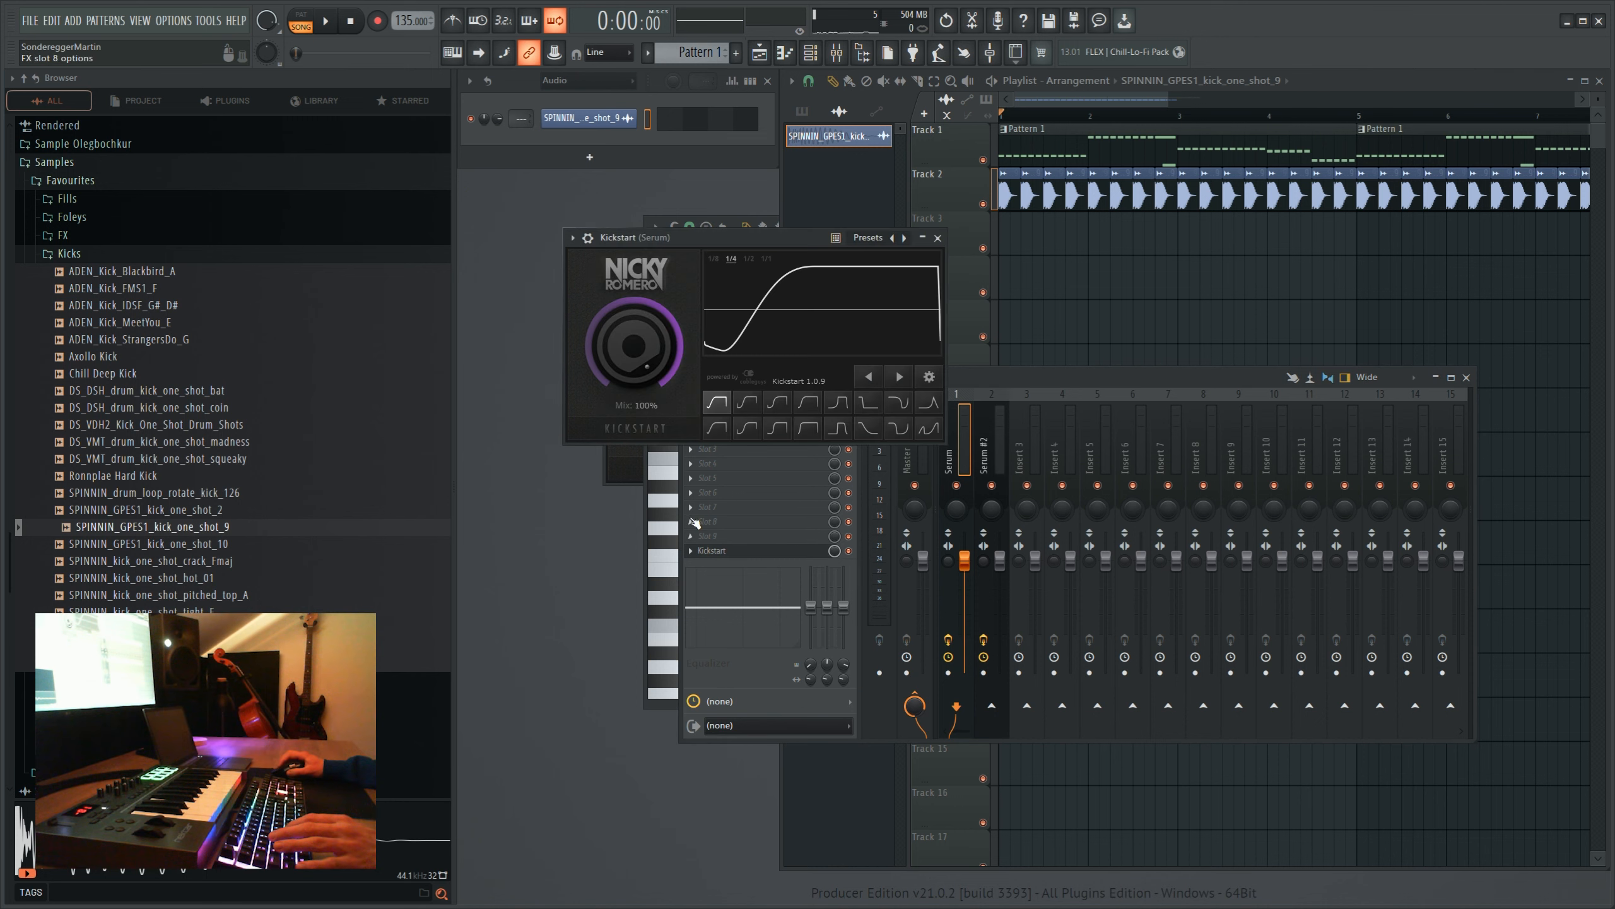
left_click(984, 458)
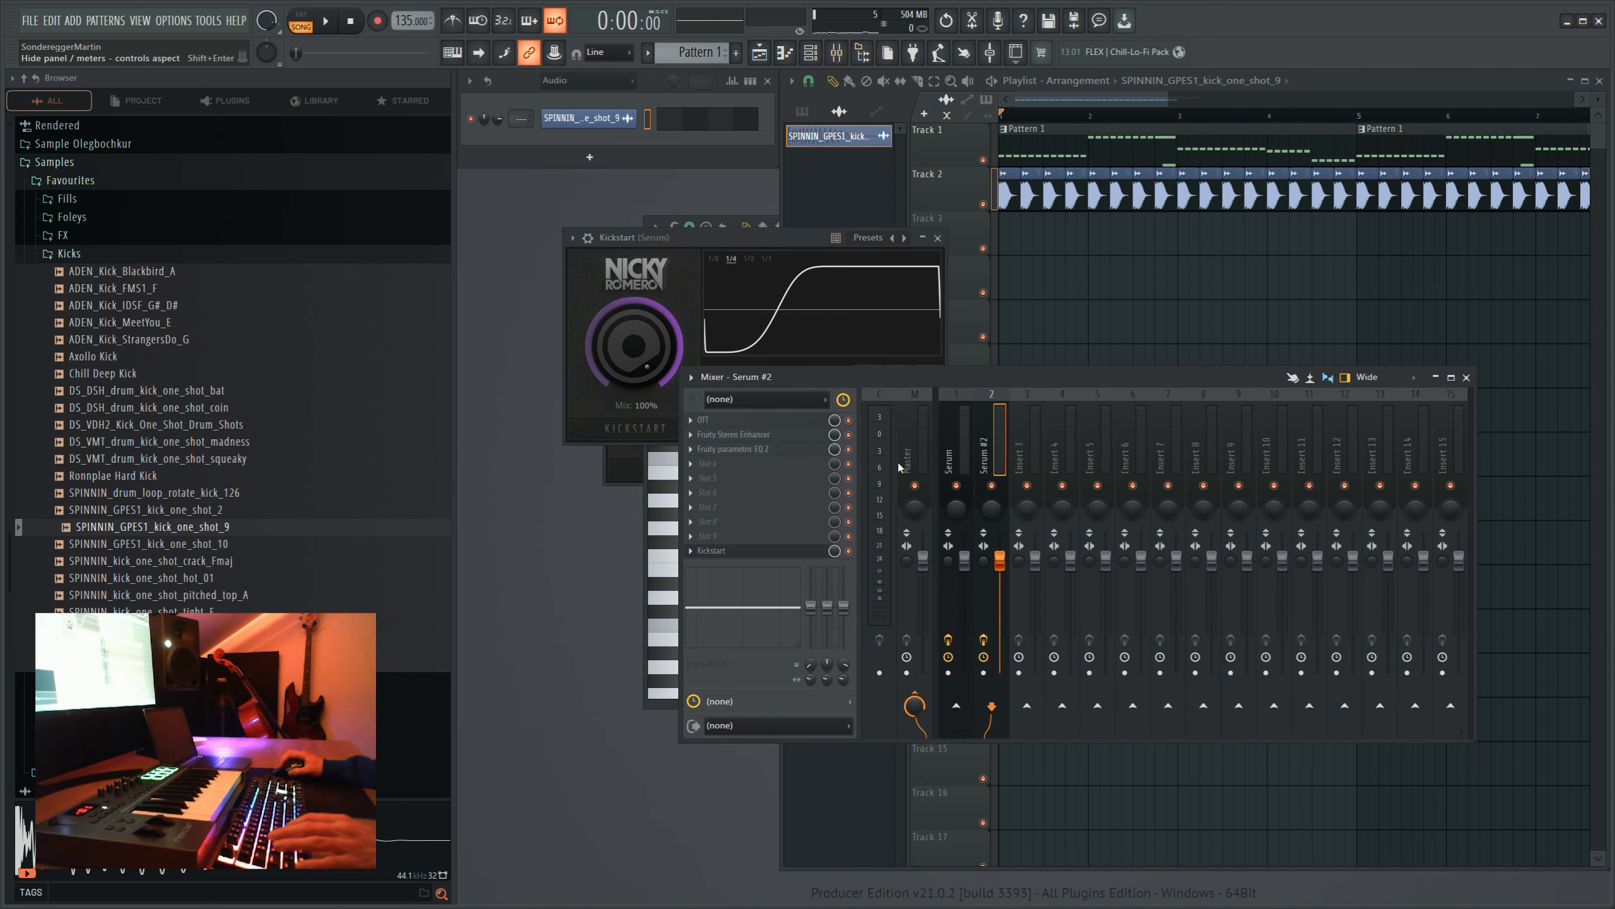
left_click(753, 551)
left_click(782, 440)
- Select all kick clips on track 2 and give them an earlier fade-out with about -79% tension
scroll(1409, 173, "down", 3)
left_click_drag(1326, 188, 1005, 191)
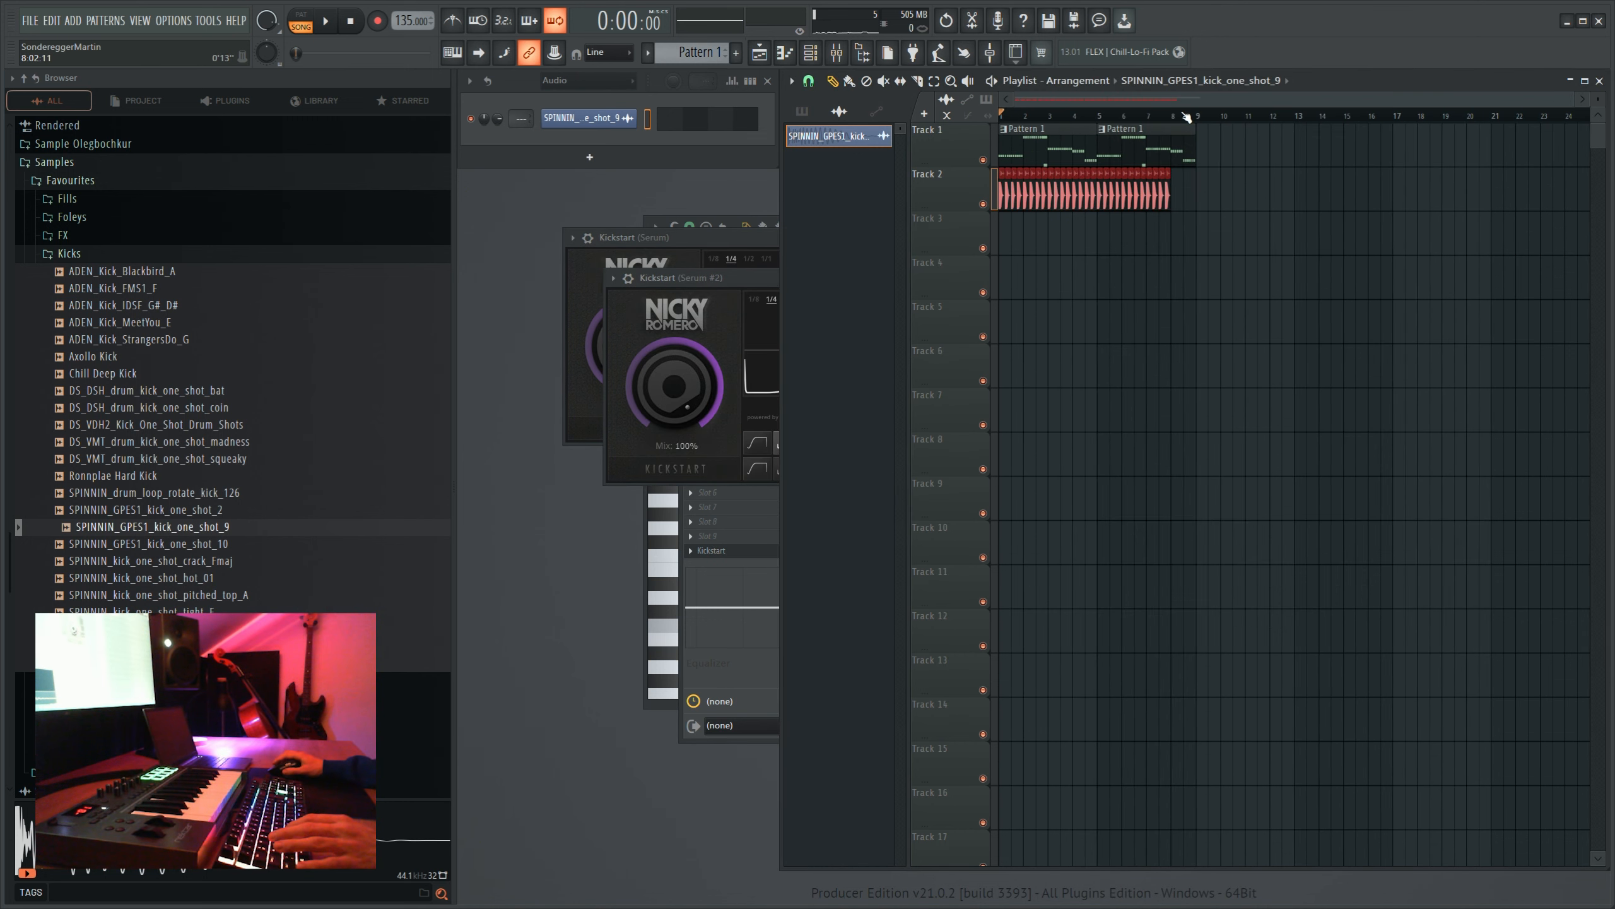
scroll(1170, 119, "up", 5)
scroll(1170, 119, "up", 4)
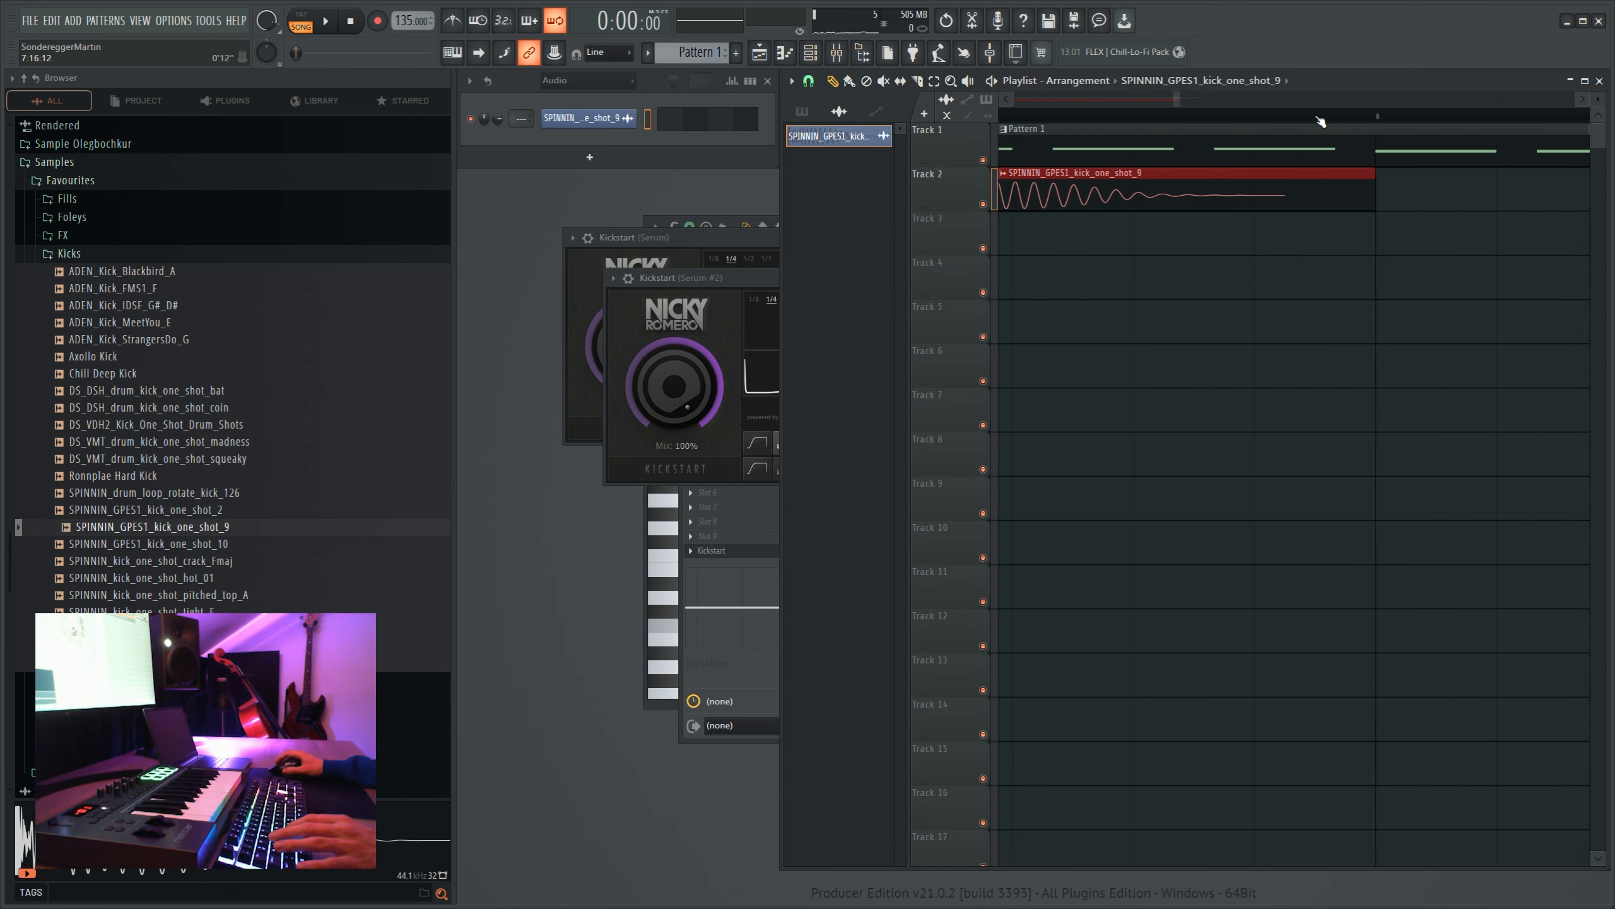
scroll(1320, 118, "up", 1)
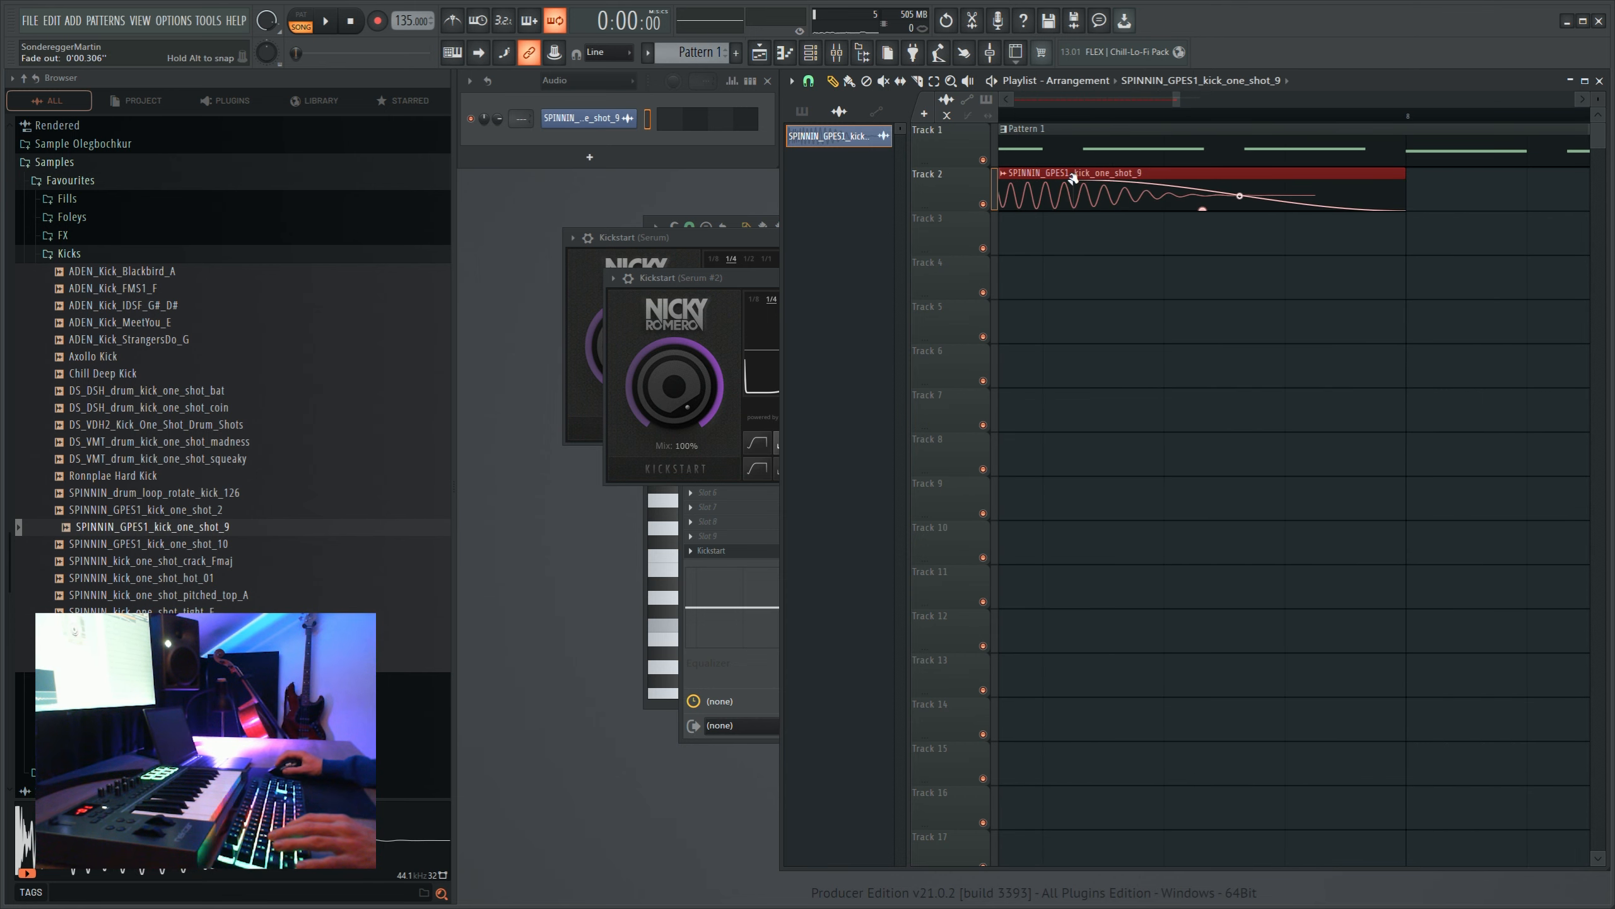
left_click_drag(1073, 178, 1107, 177)
left_click_drag(1247, 207, 1247, 191)
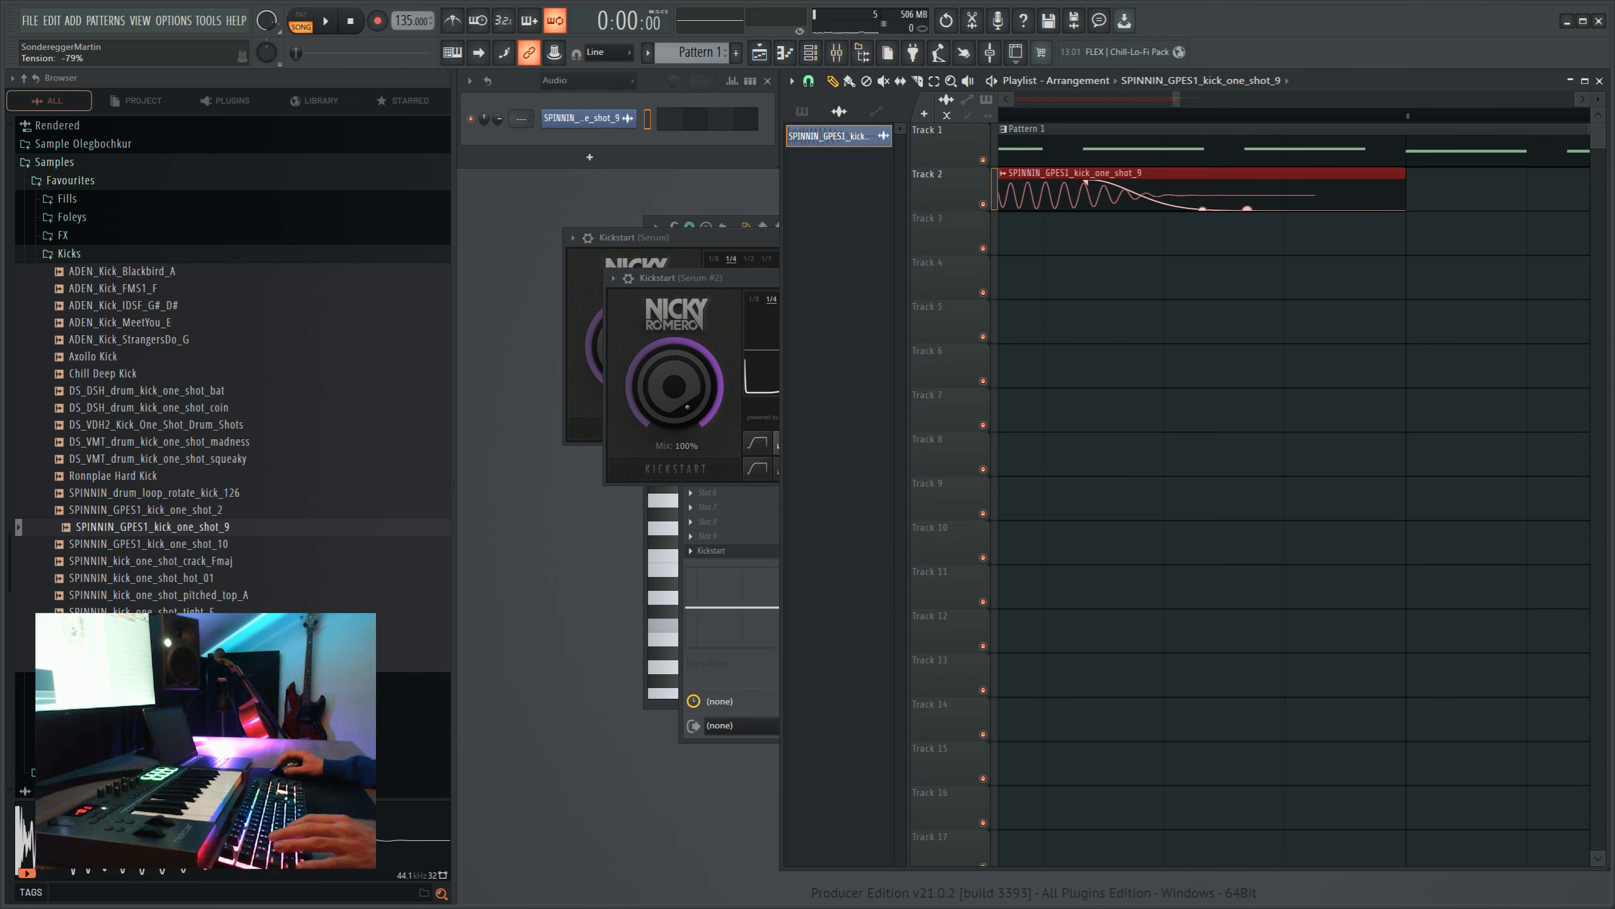
scroll(1180, 119, "down", 10)
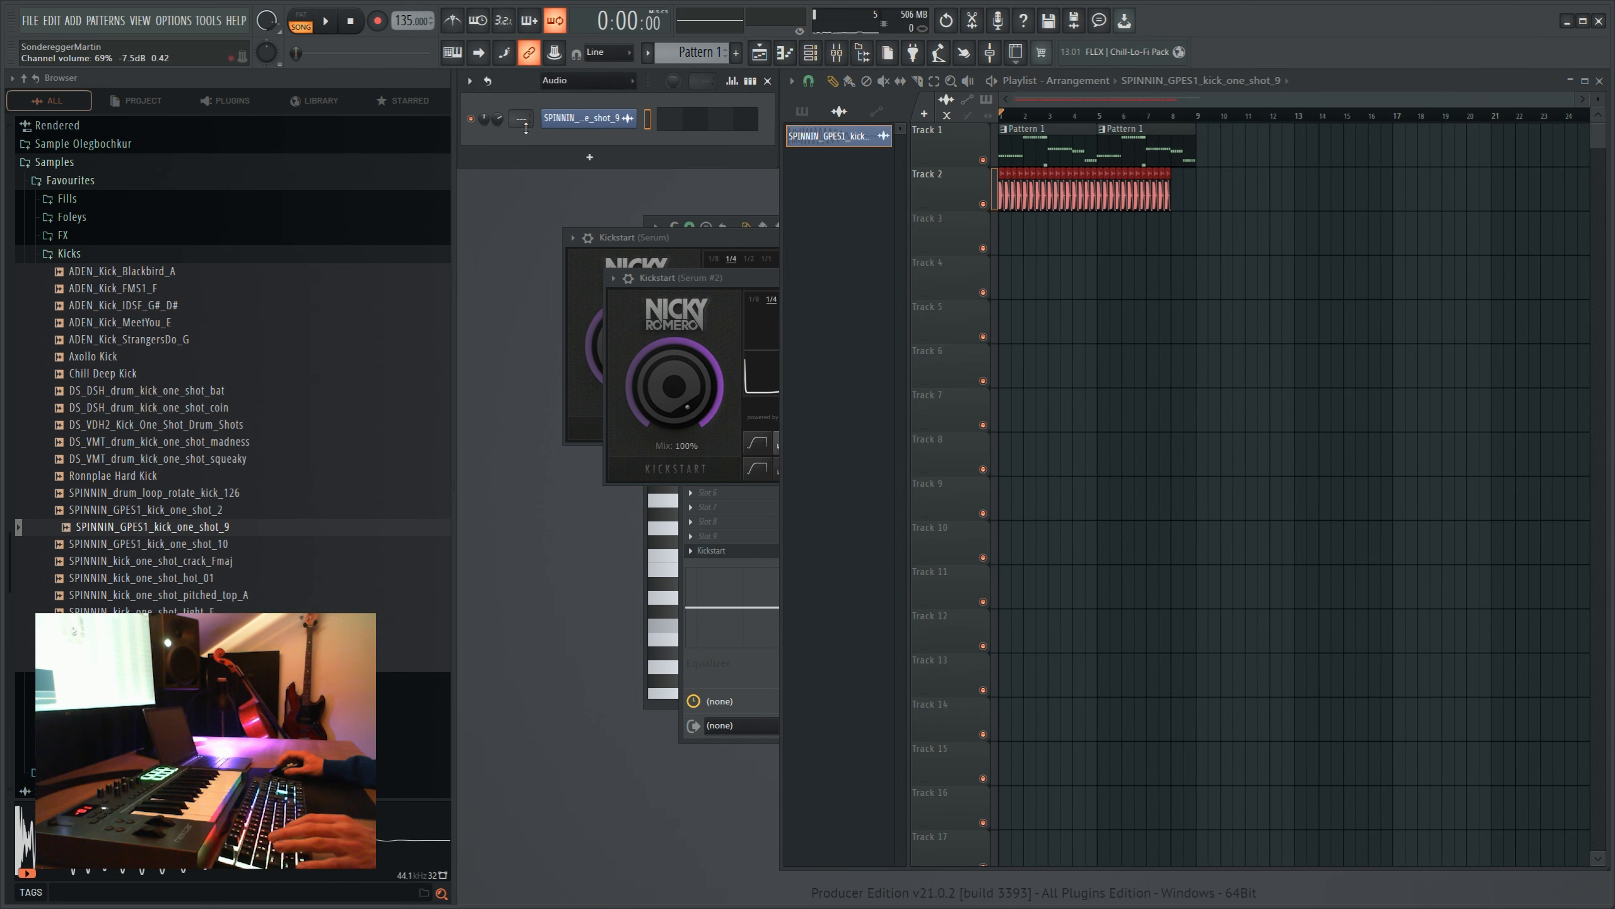
- Play the arrangement to check the faded kicks against the sidechained melody
key("space")
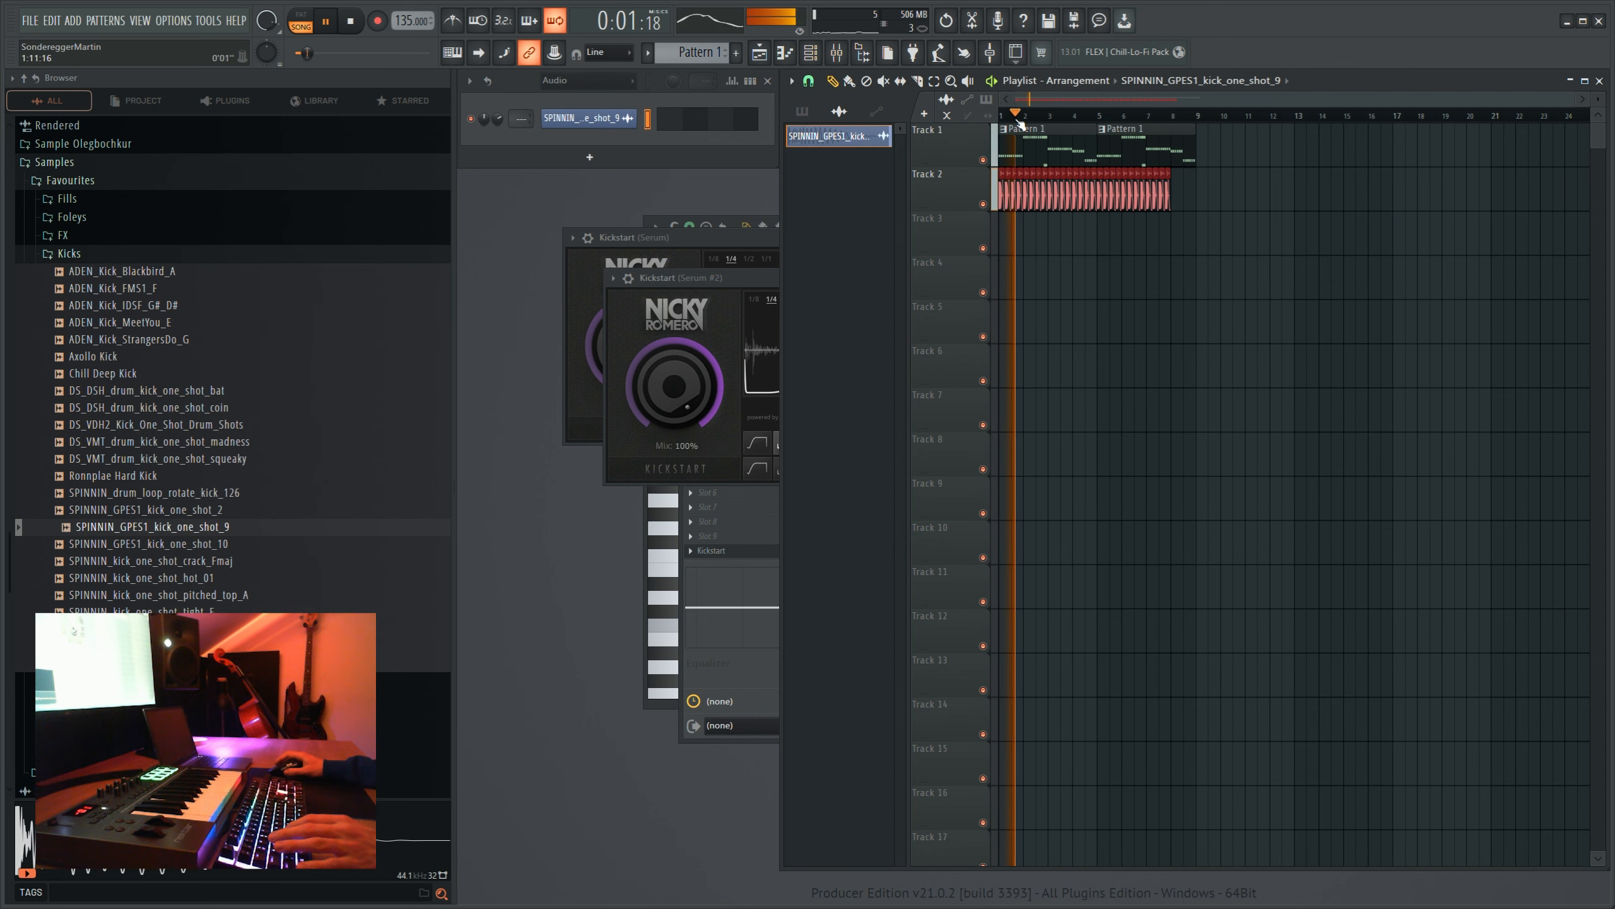
scroll(1018, 118, "up", 6)
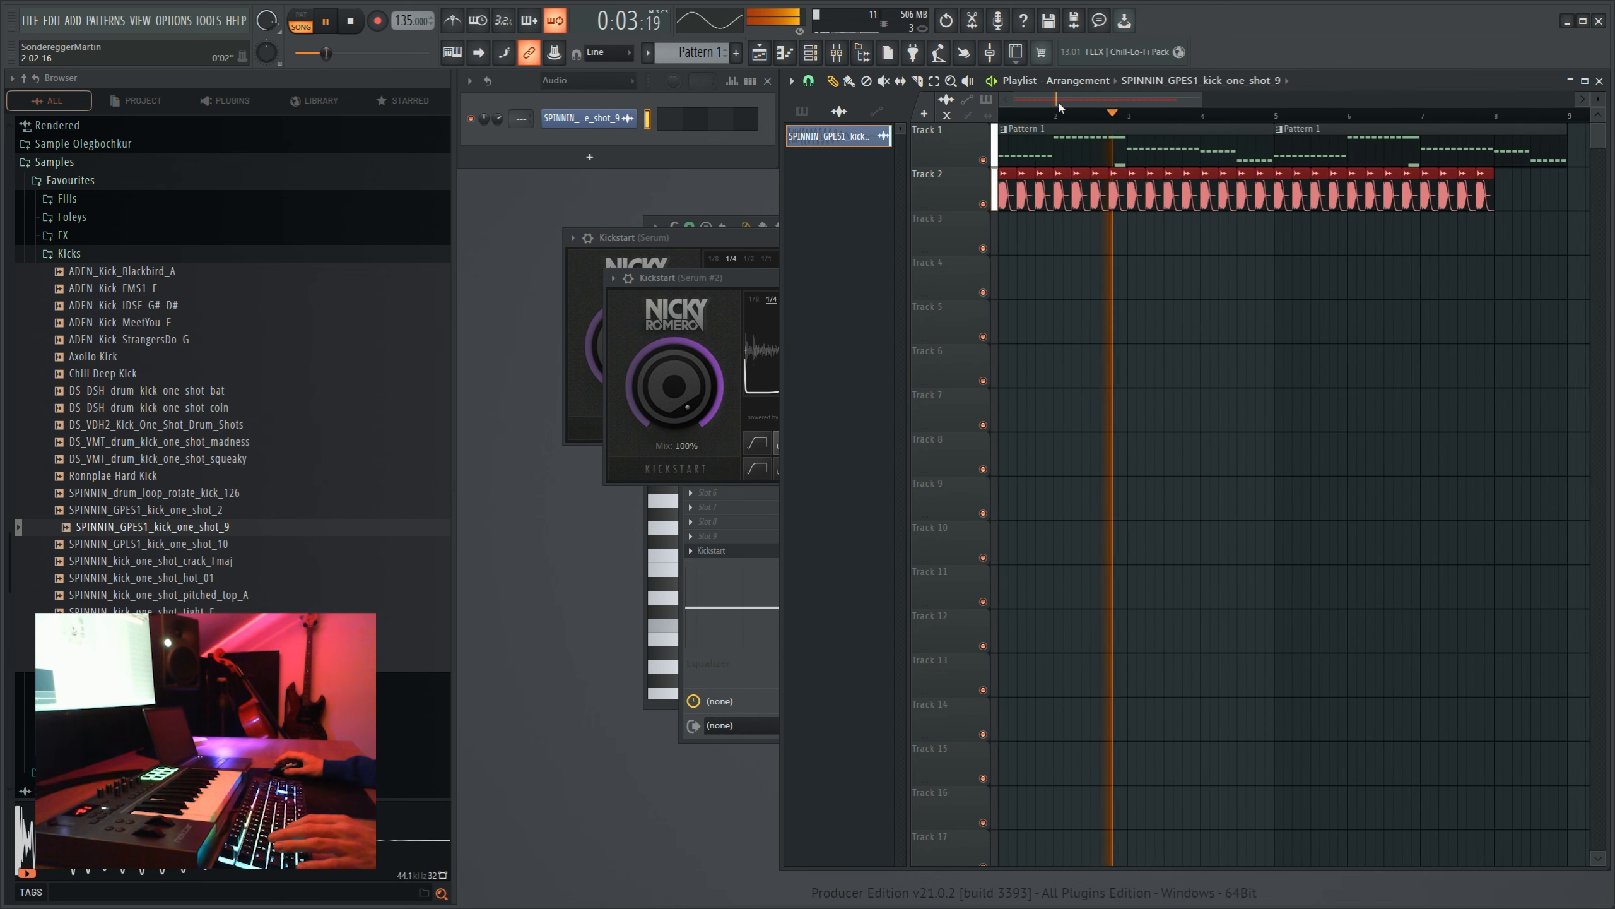
scroll(1057, 113, "down", 6)
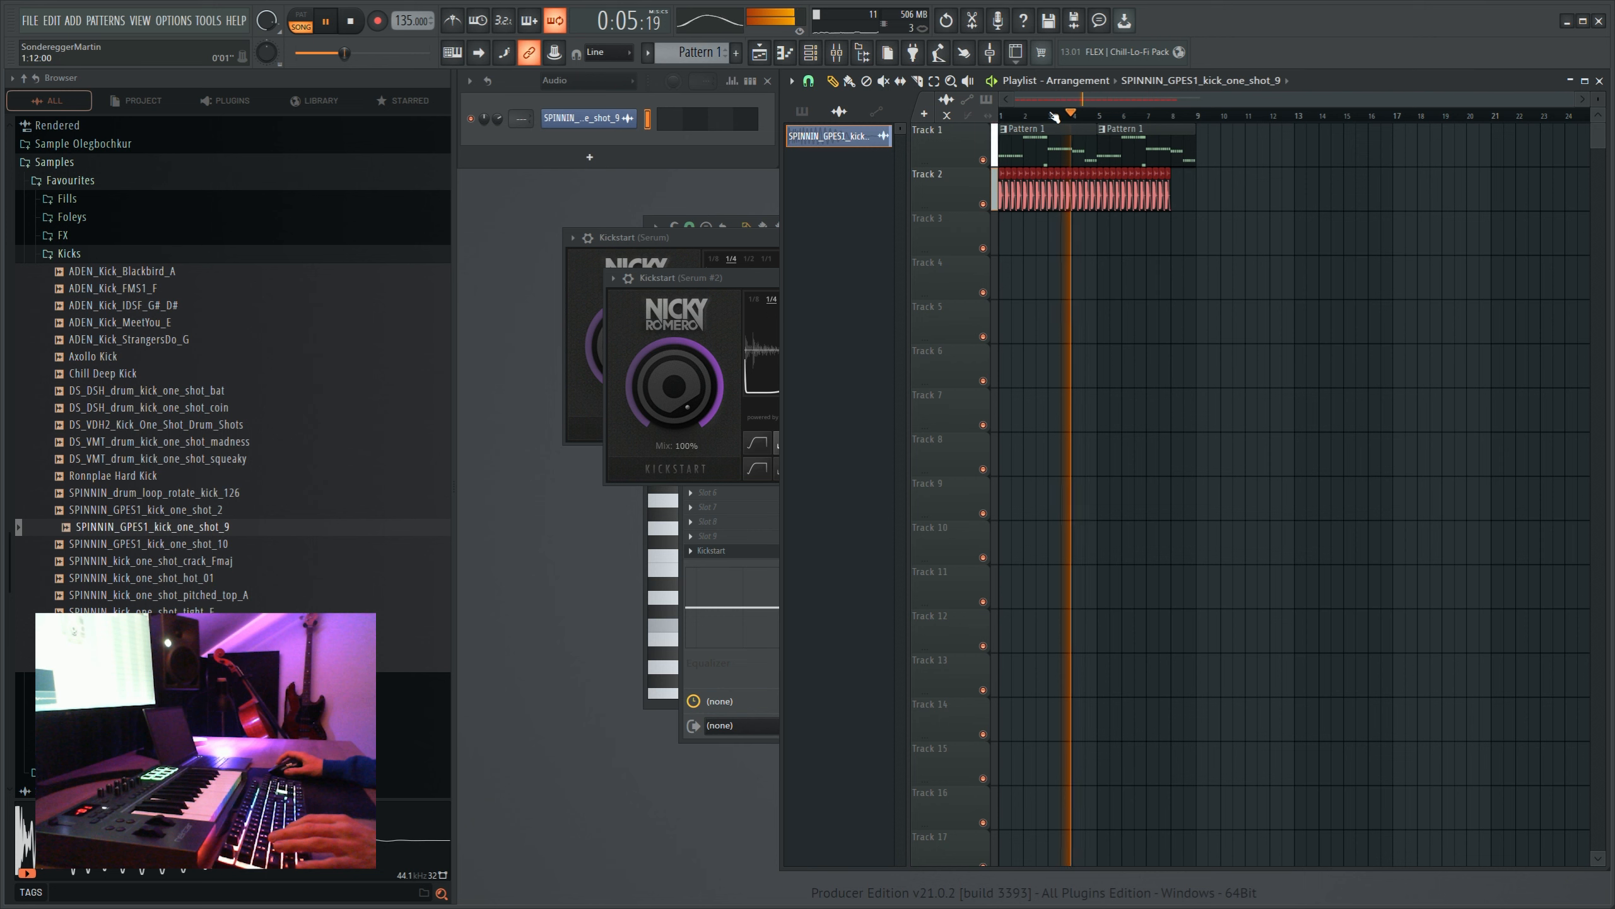
key("space")
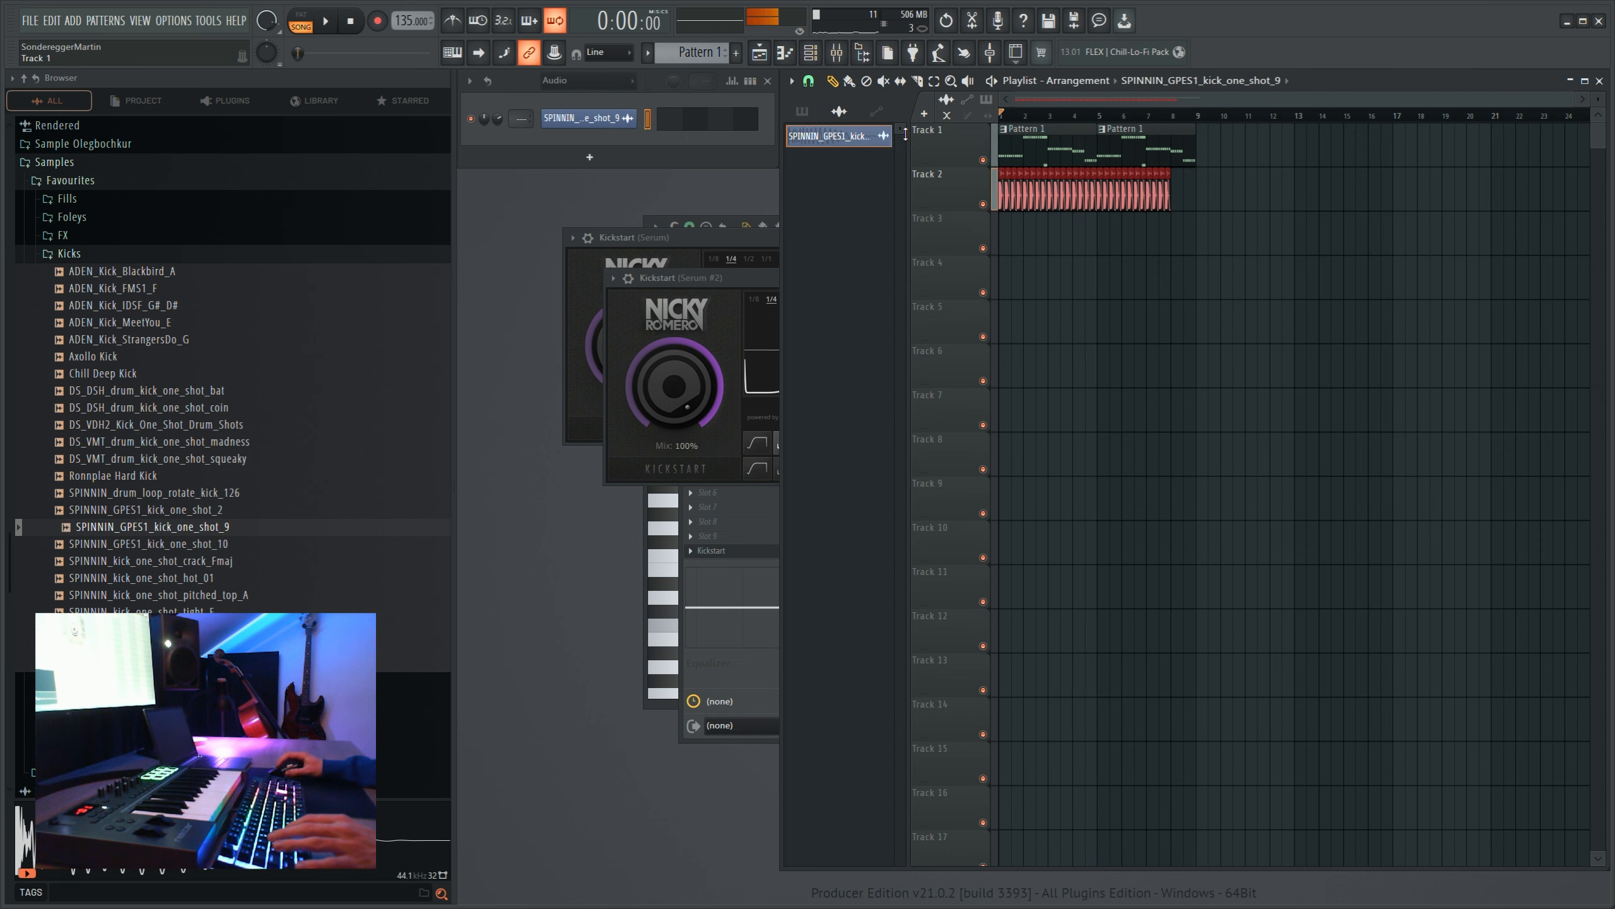
- Place SPINNIN_GPES1_clap_one_shot_tight from the Snare Clap folder on track 3, just ahead of the second beat of bar 5
left_click(128, 634)
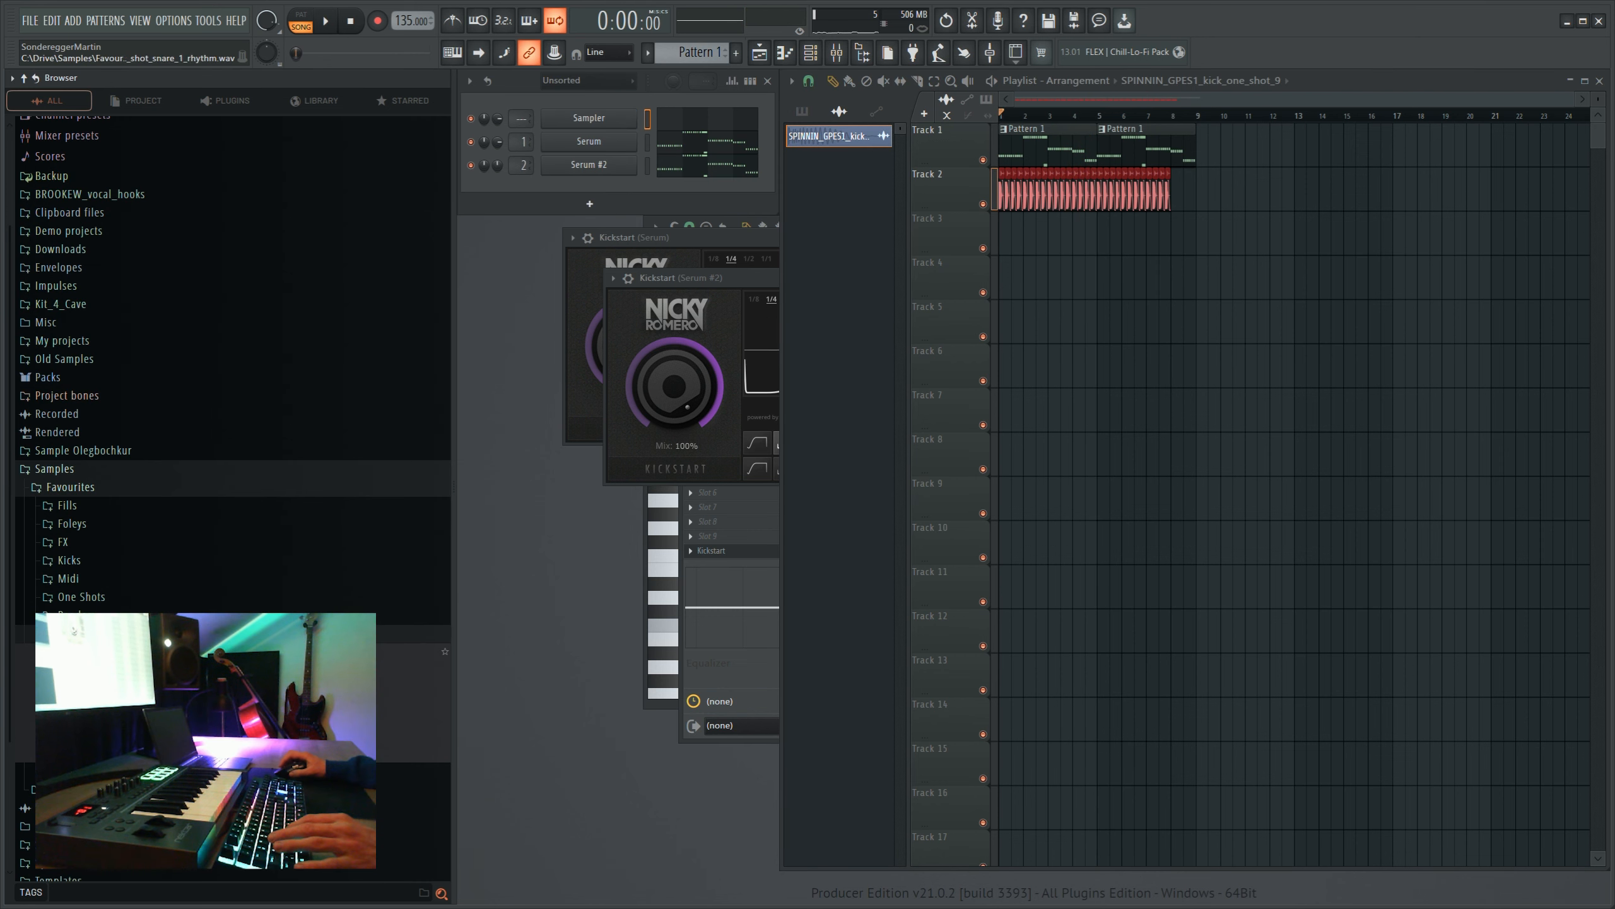
scroll(127, 635, "down", 2)
left_click(204, 601)
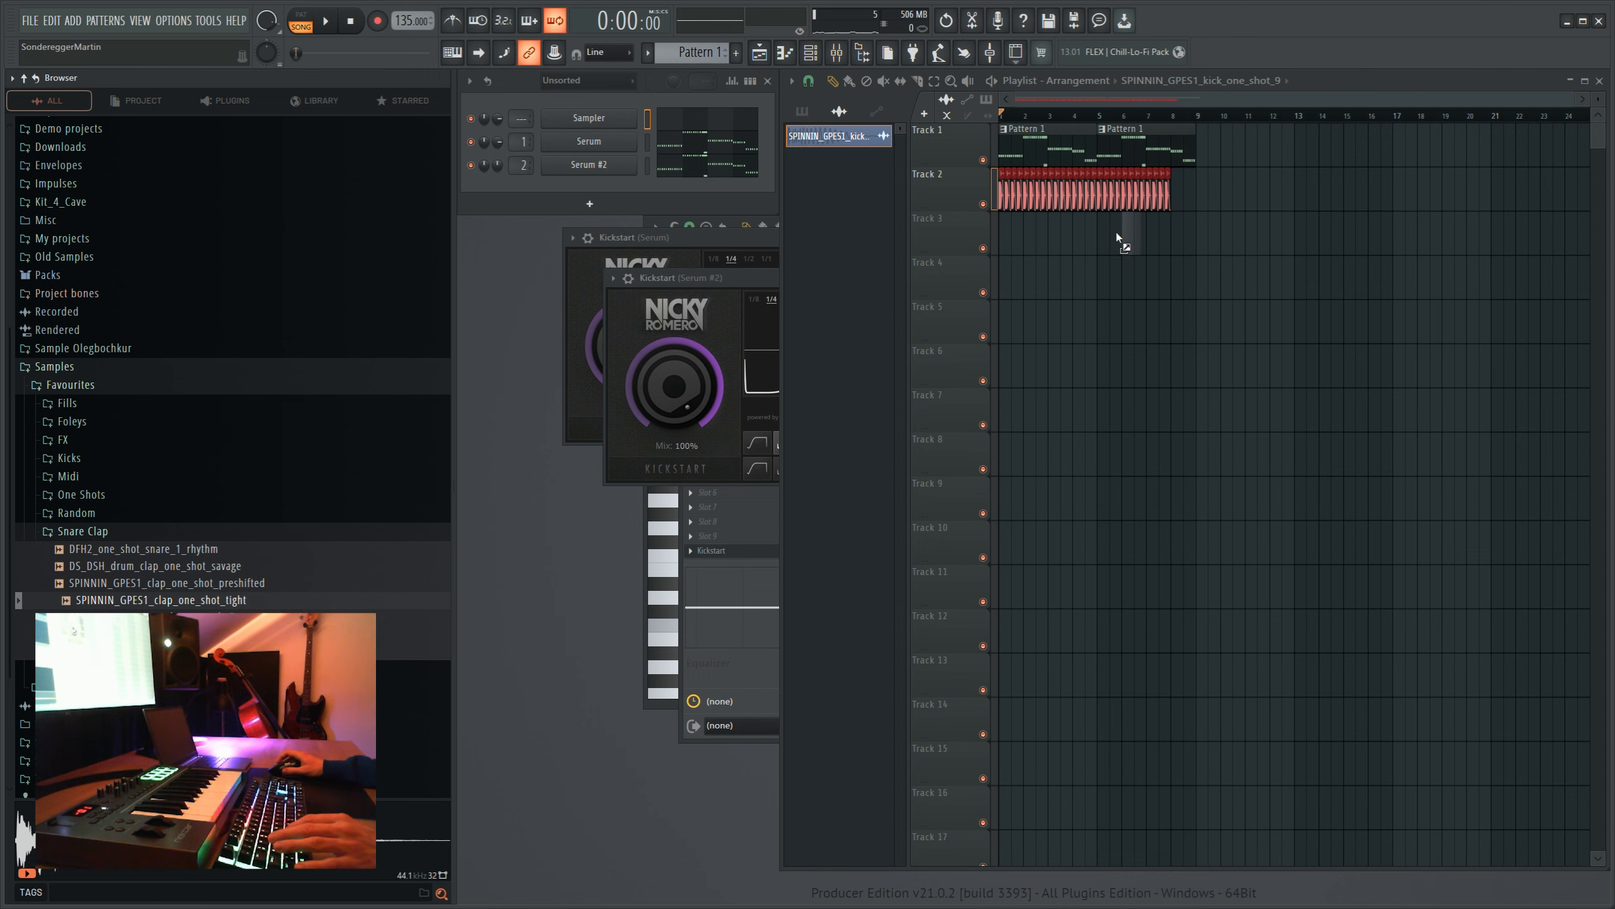
mouse_move(1116, 233)
left_mouse_down()
mouse_move(1209, 236)
mouse_move(1113, 239)
left_mouse_up()
scroll(1121, 234, "up", 5)
left_click(1100, 116)
scroll(1189, 117, "up", 5)
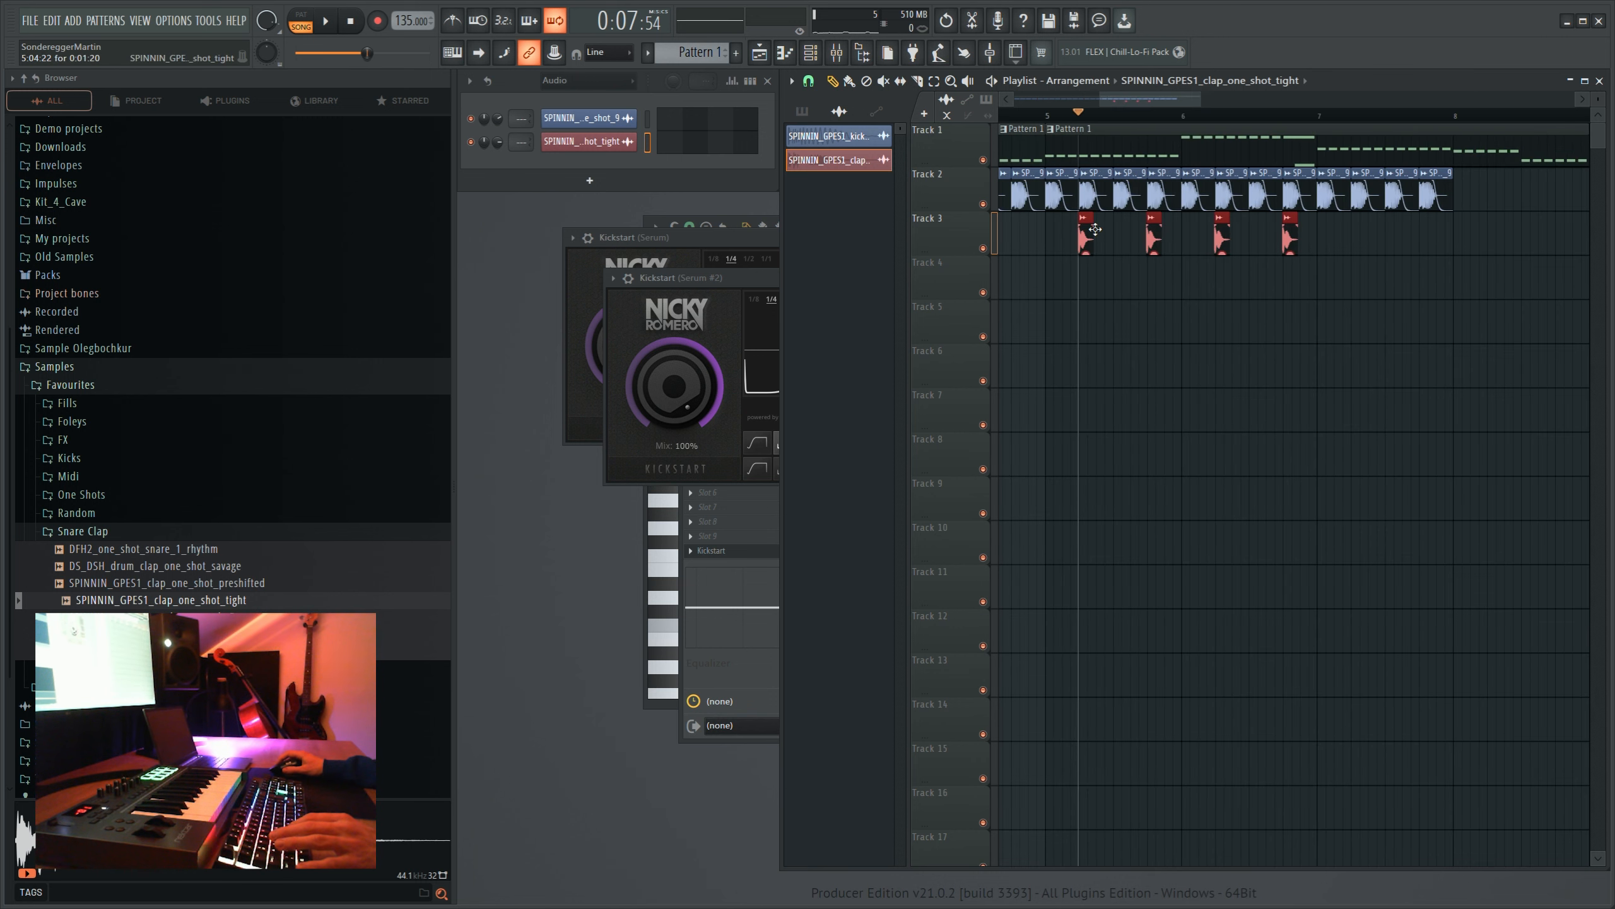
- Repeat the clap on every second beat through bars 5 to 8 on track 3 and play that section
left_click_drag(1095, 229, 1367, 235)
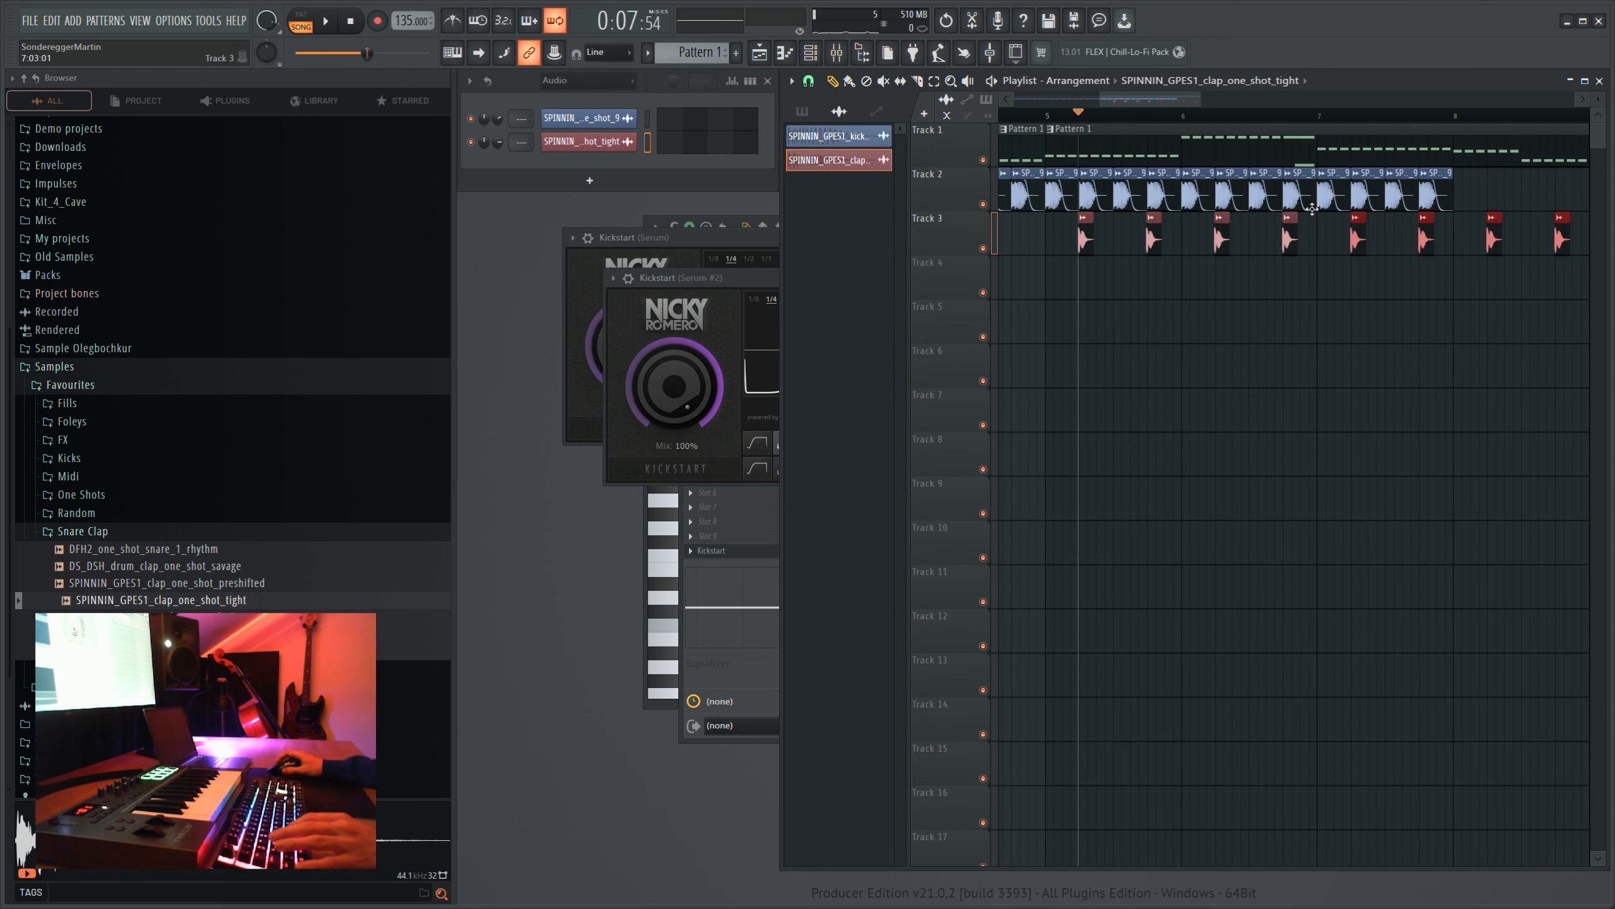
scroll(1104, 120, "down", 3)
left_click(1045, 118)
key("space")
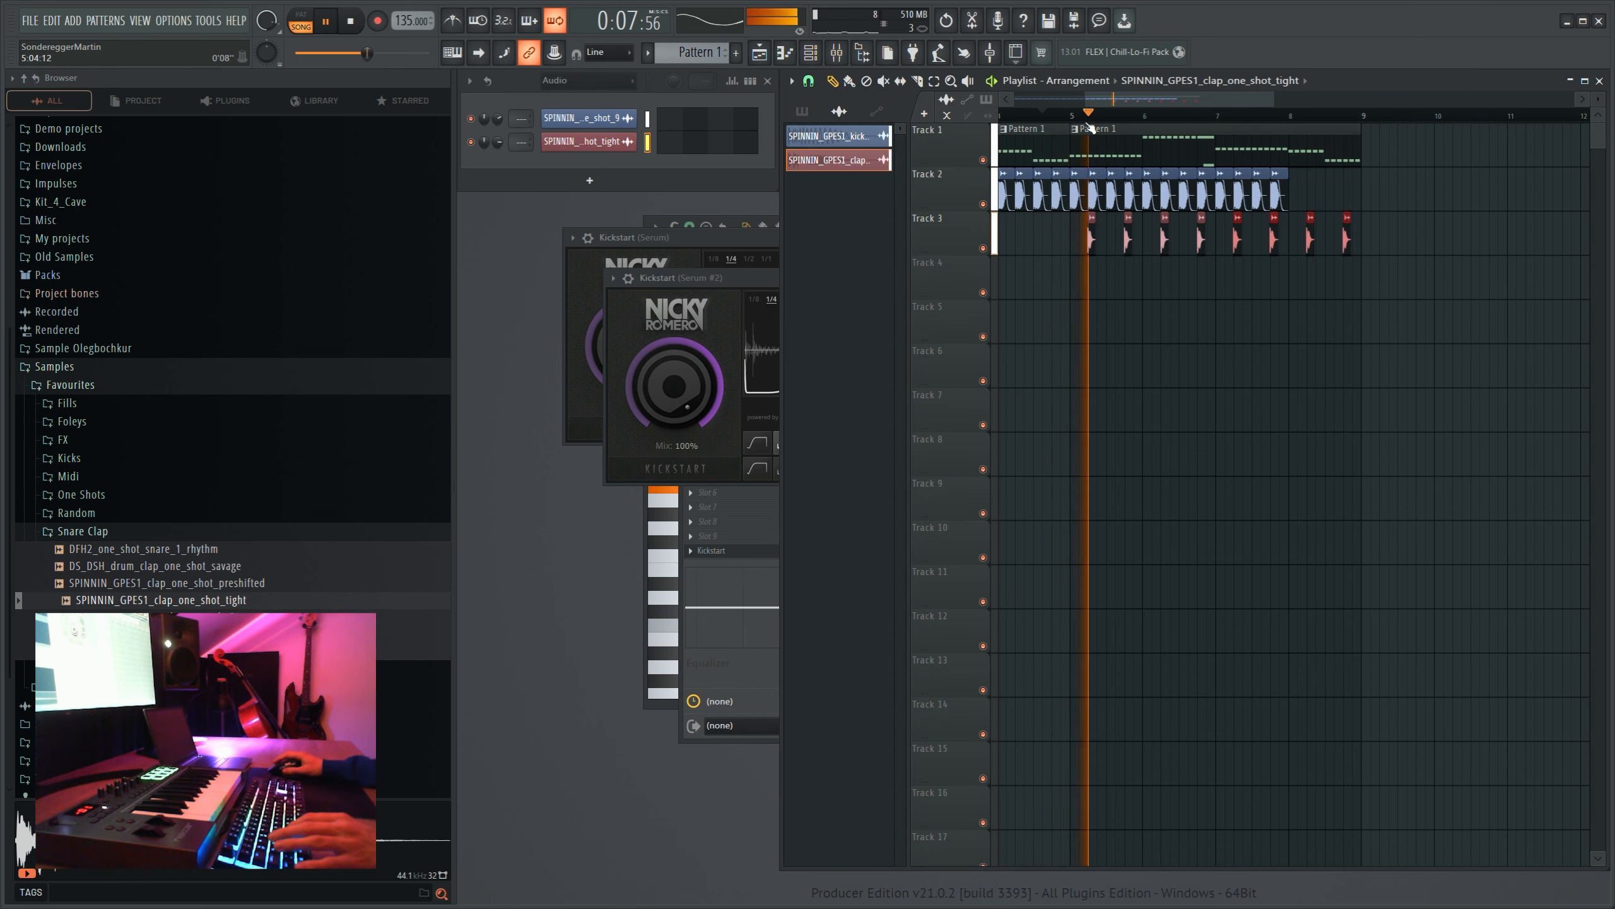
scroll(1081, 120, "up", 2)
key("space")
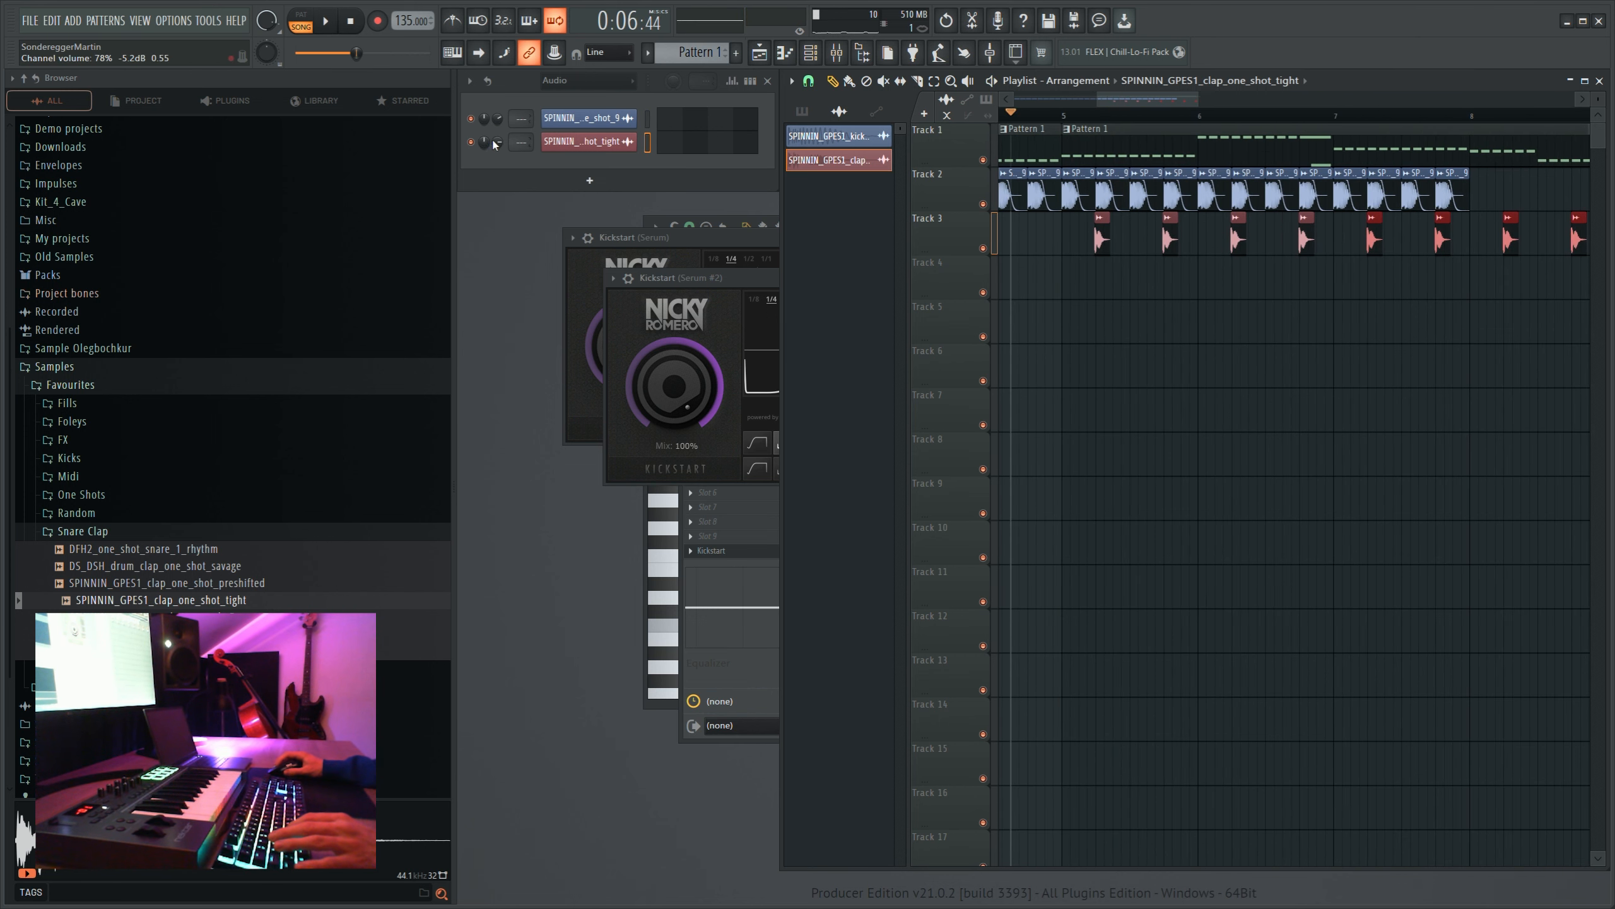
- Delete the last kick before bar 5 on track 2 and play the transition into the clap section
left_click(571, 135)
scroll(1121, 251, "left", 2)
right_click(1094, 205)
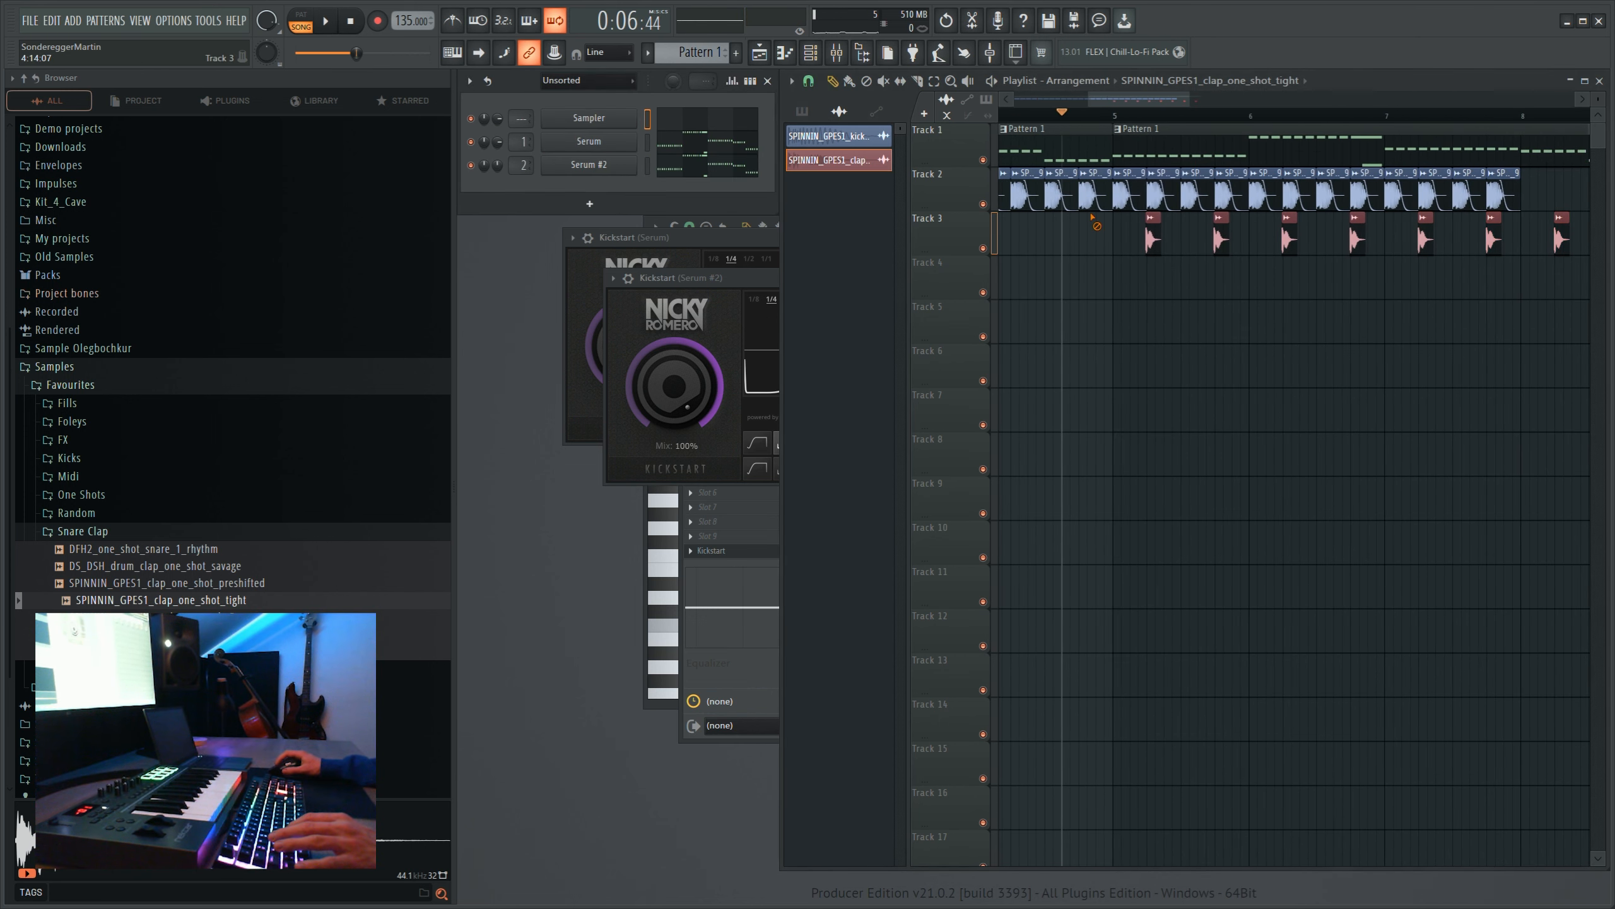
left_click(1011, 115)
key("space")
scroll(1122, 114, "down", 3)
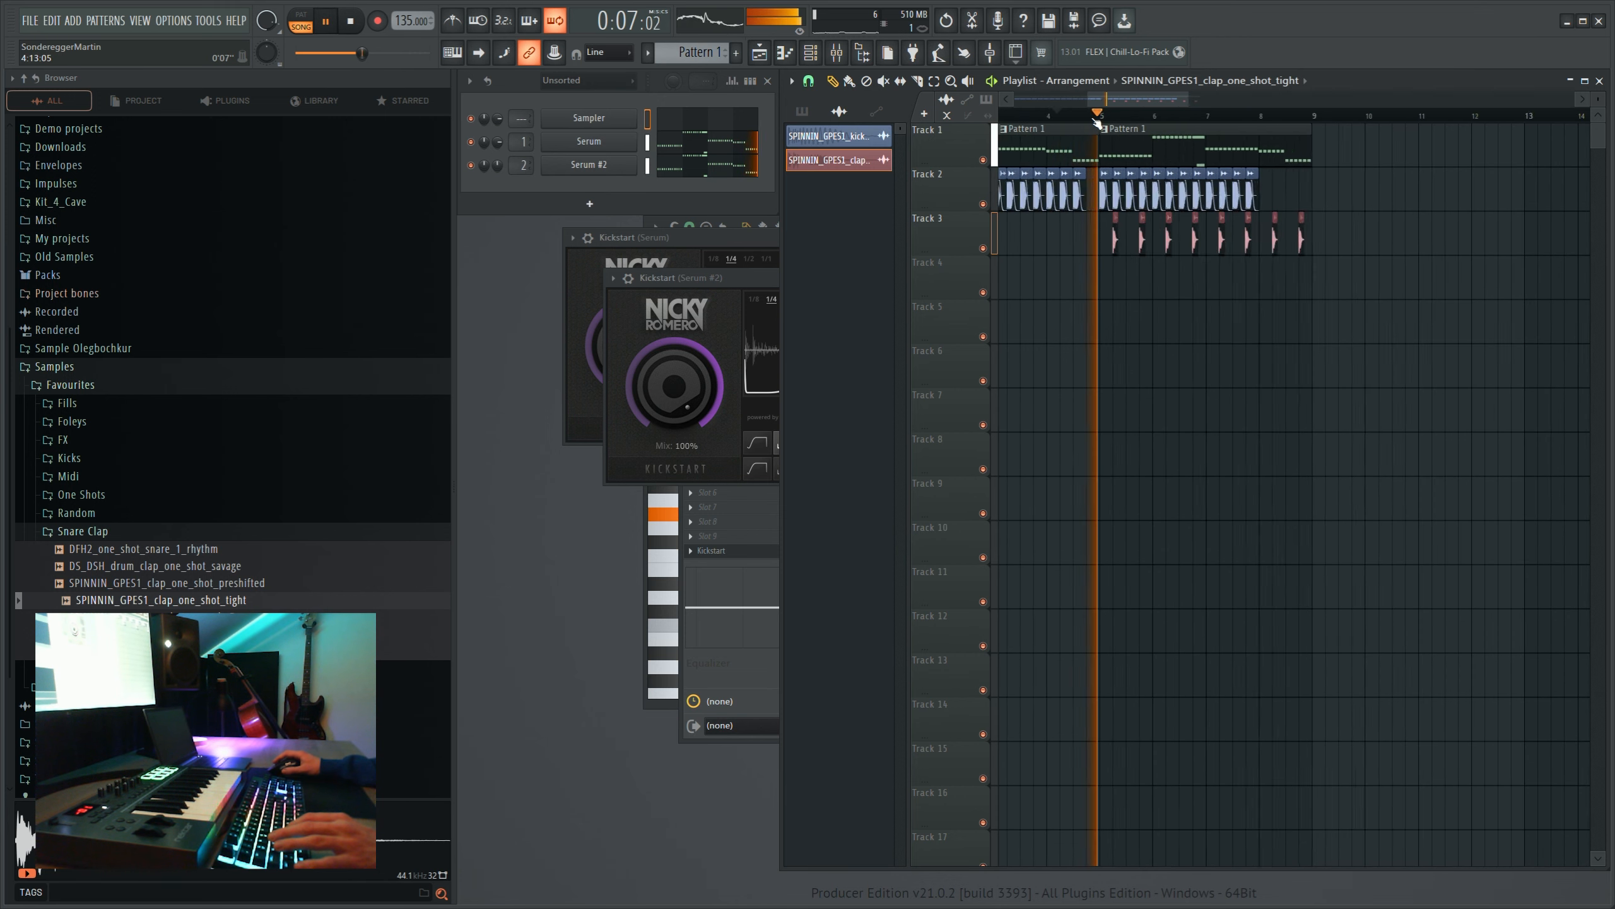
scroll(1117, 117, "up", 4)
key("space")
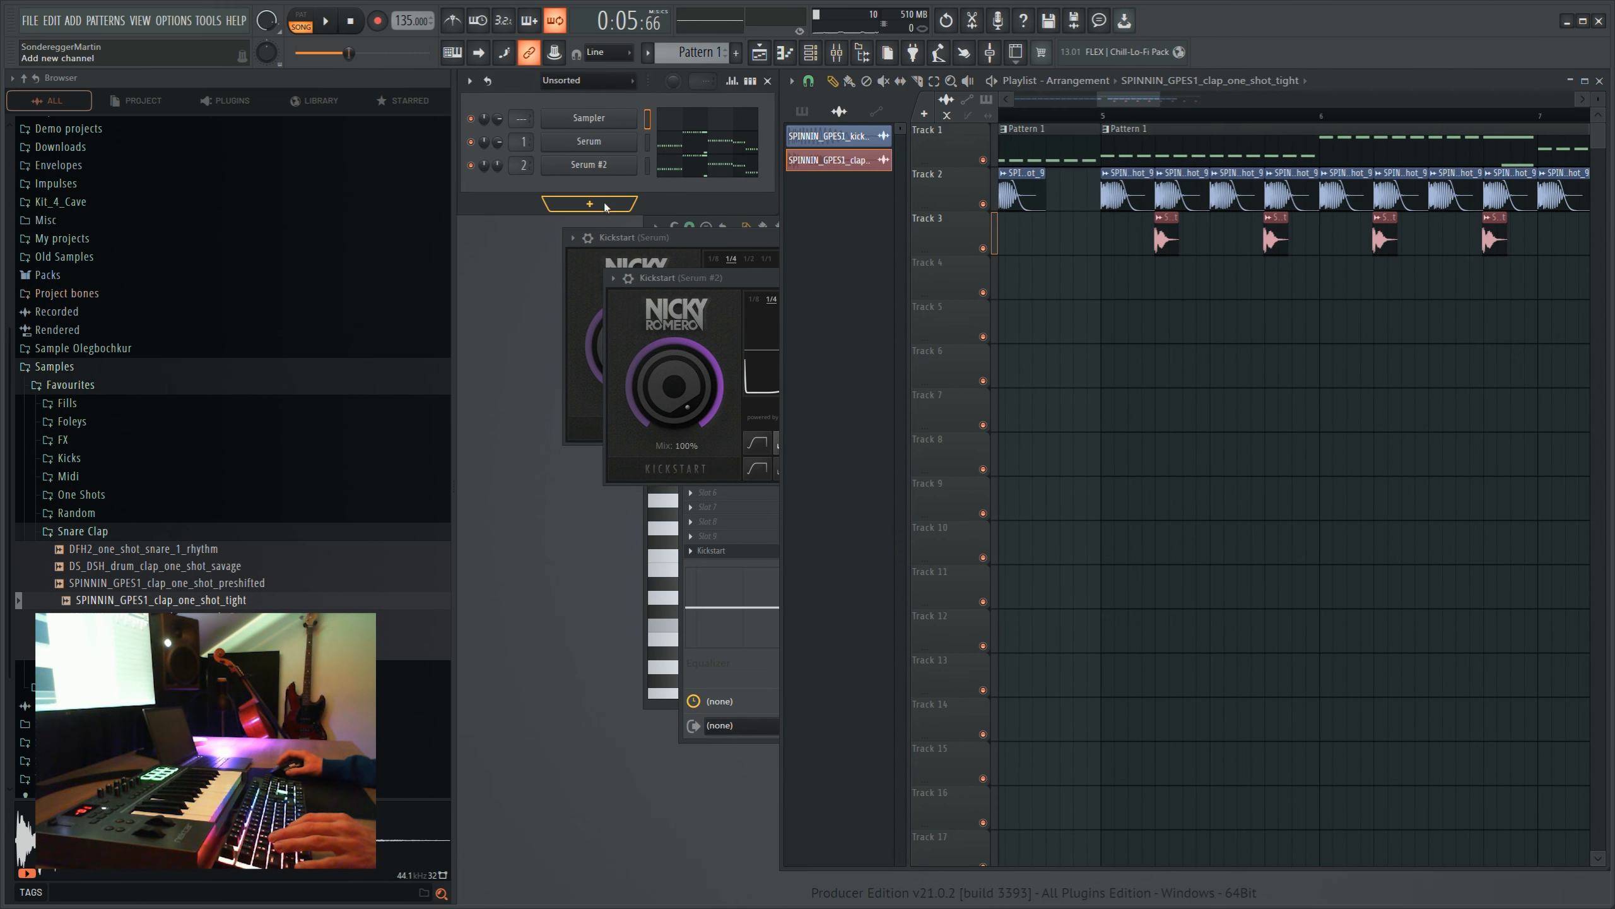
- Add a 3x Osc channel and route it to mixer track 3
left_click(588, 682)
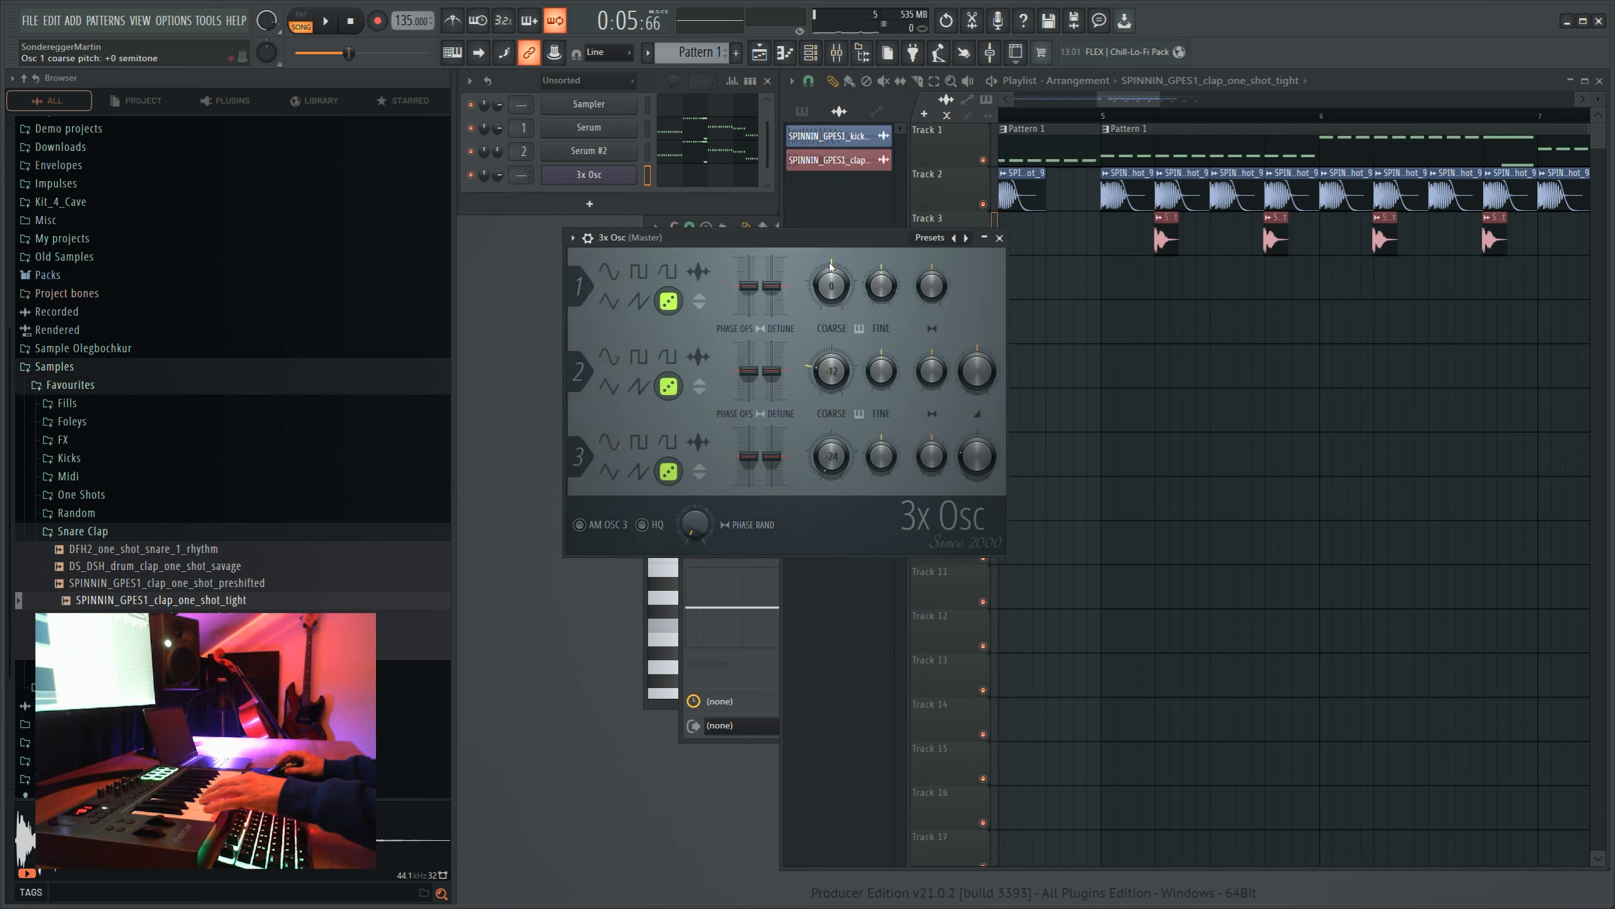
key("F9")
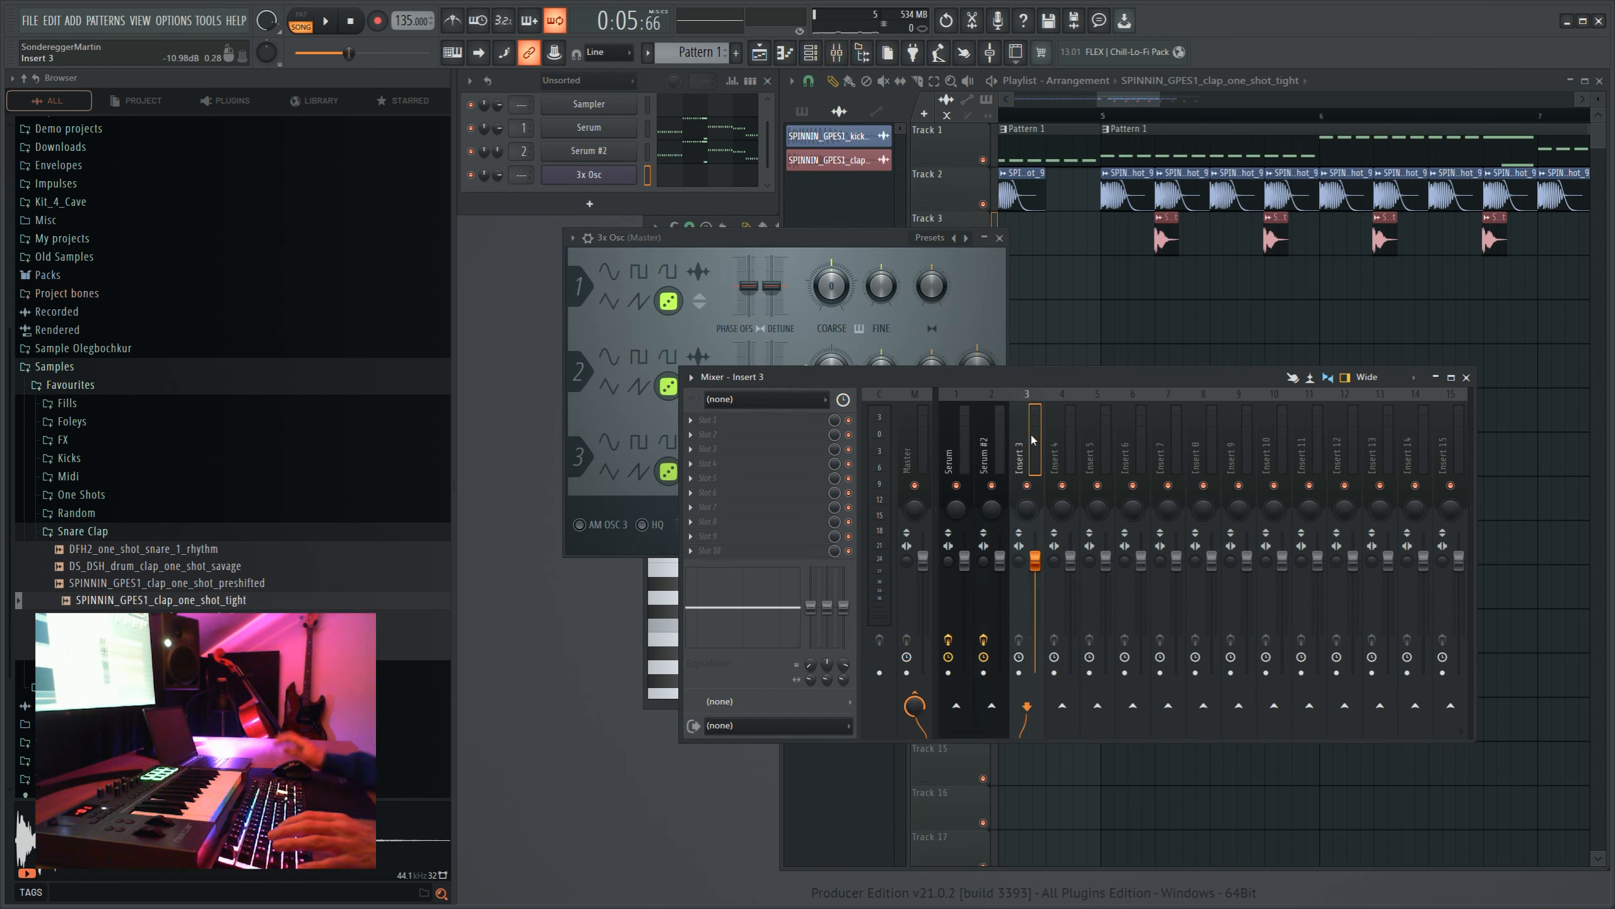
- Add Fruity parametric EQ 2 with the 30Hz + 18kHz cut preset to the 3x Osc mixer track, raise its low cut and lower the track's fader
left_click(1101, 45)
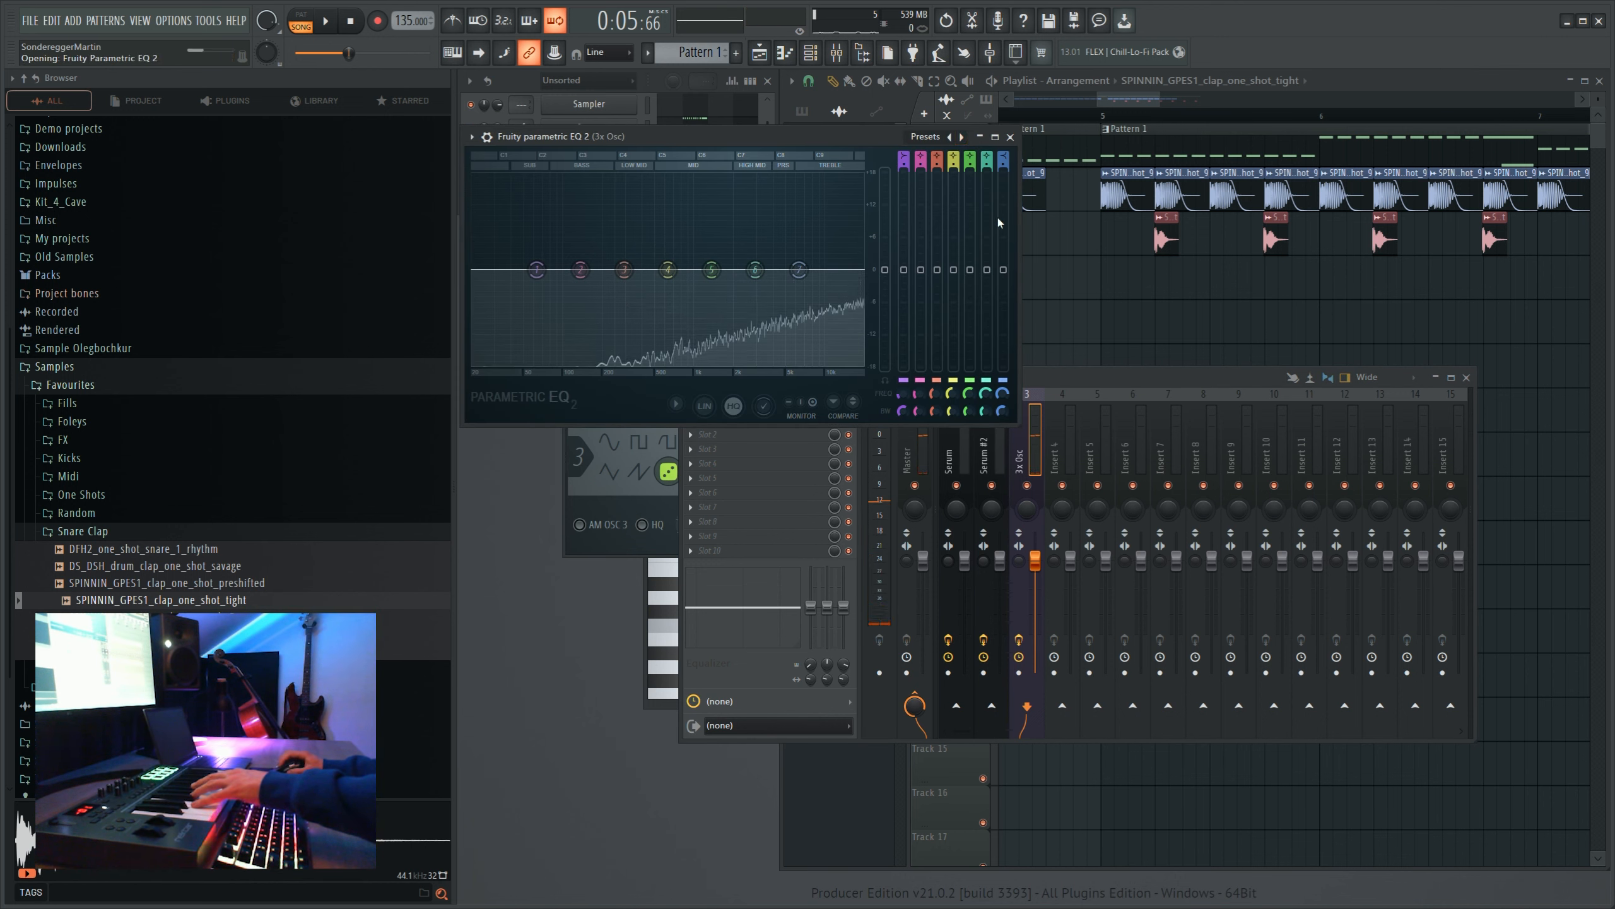
left_click(962, 137)
left_click_drag(494, 269, 603, 269)
left_click_drag(859, 270, 825, 269)
left_click_drag(603, 269, 634, 269)
left_click_drag(823, 270, 863, 269)
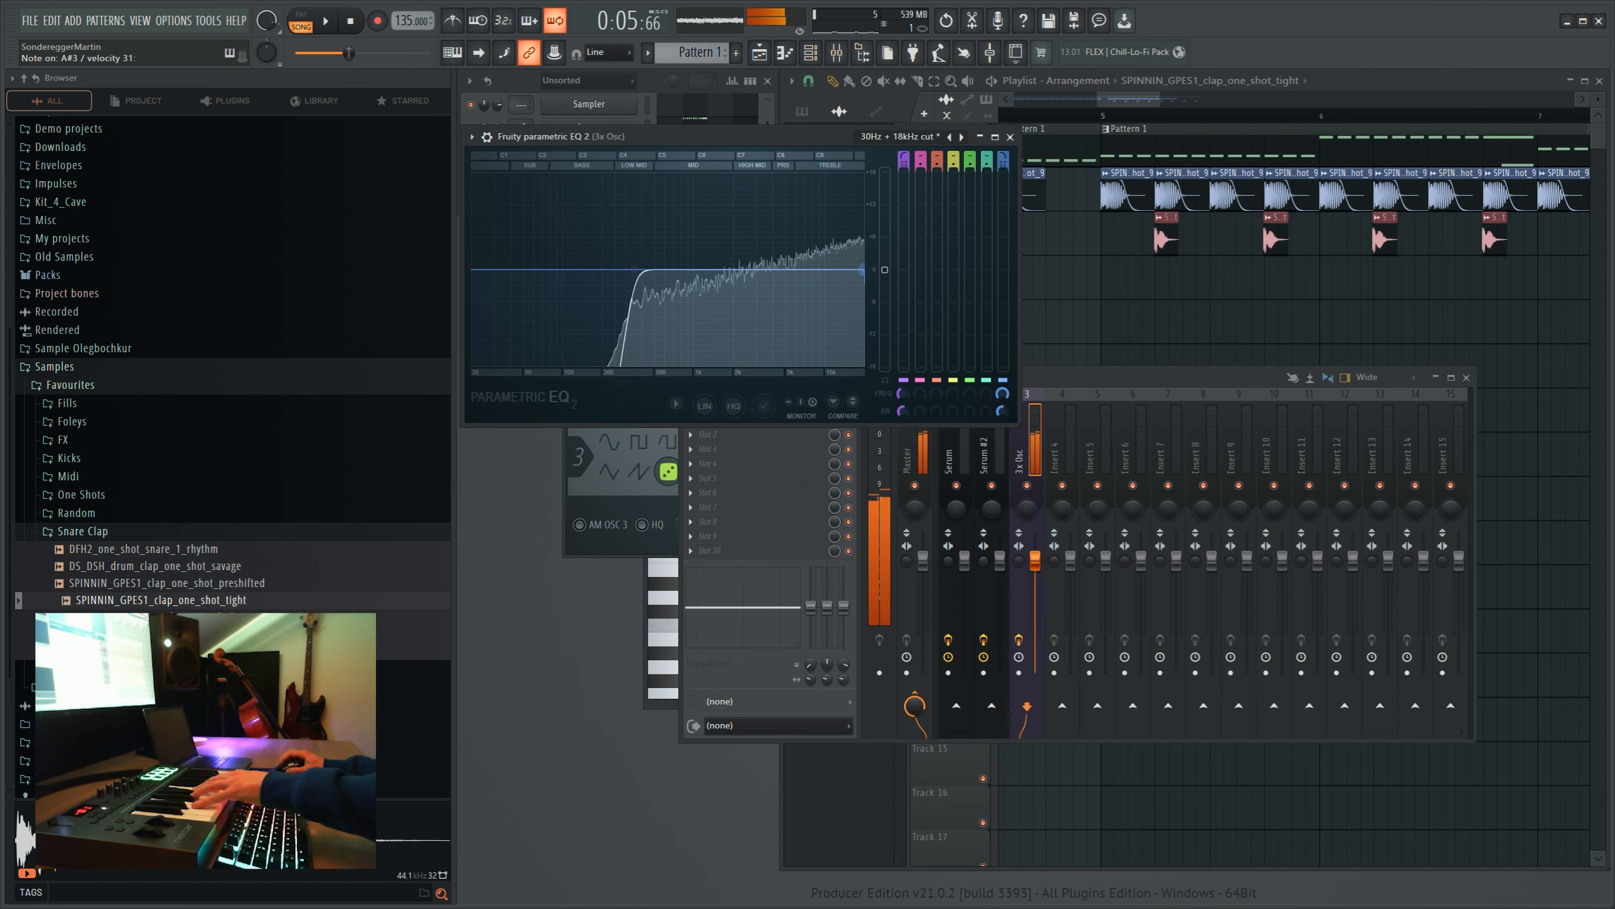
left_click(737, 566)
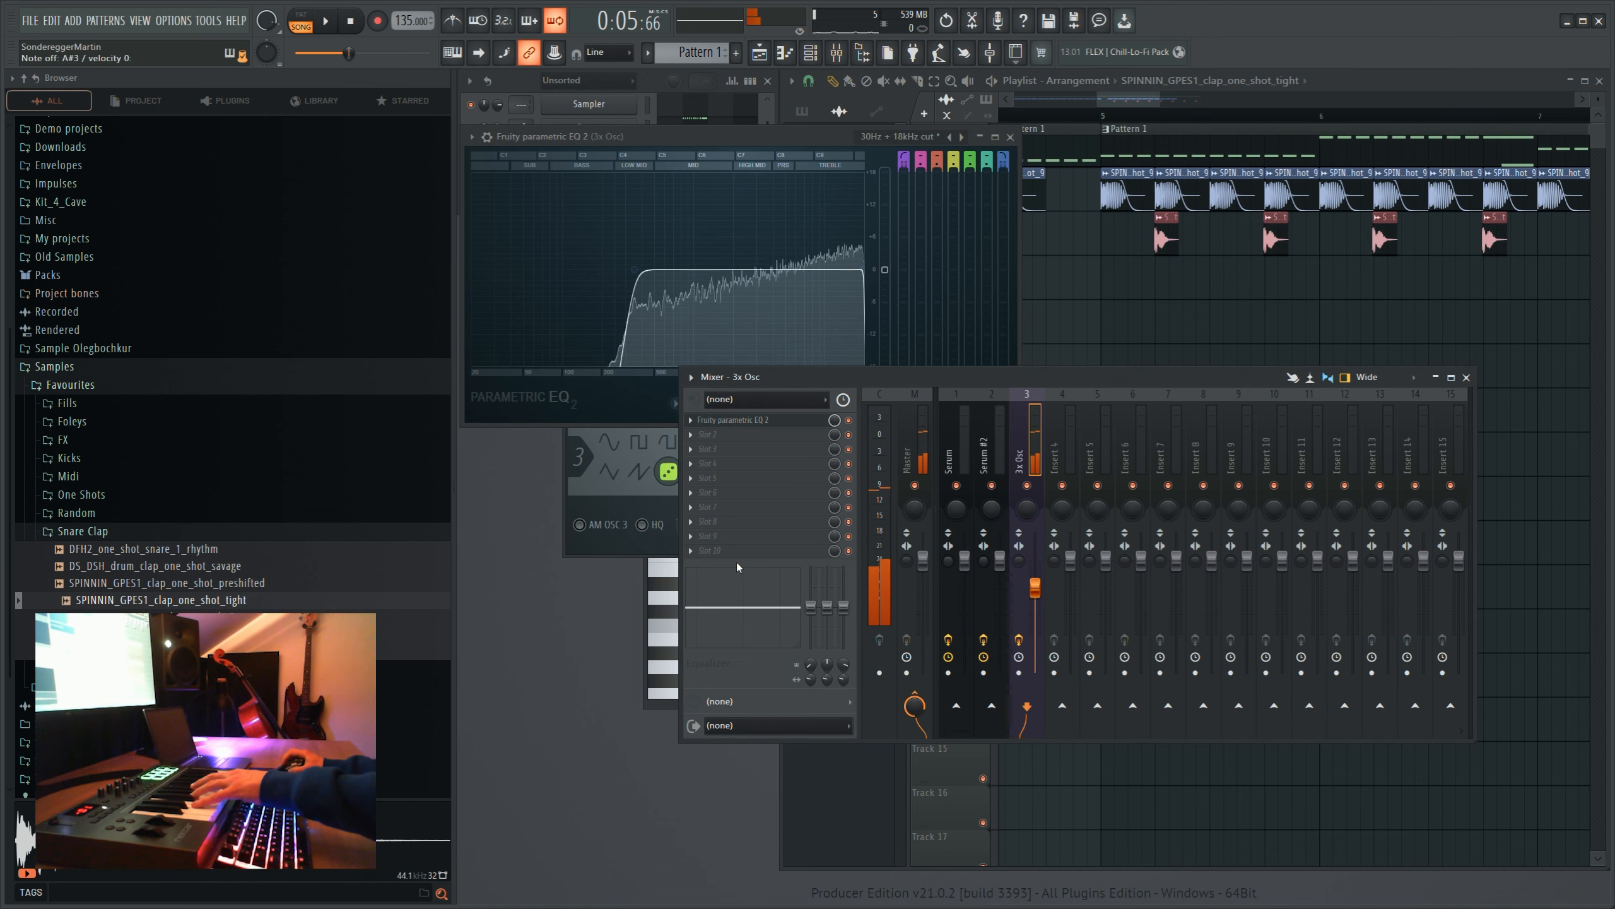
- Place Pattern 2 with the C4 3x Osc note on track 4 in bar 5 and set that channel's volume to 69% during playback
left_click(905, 639)
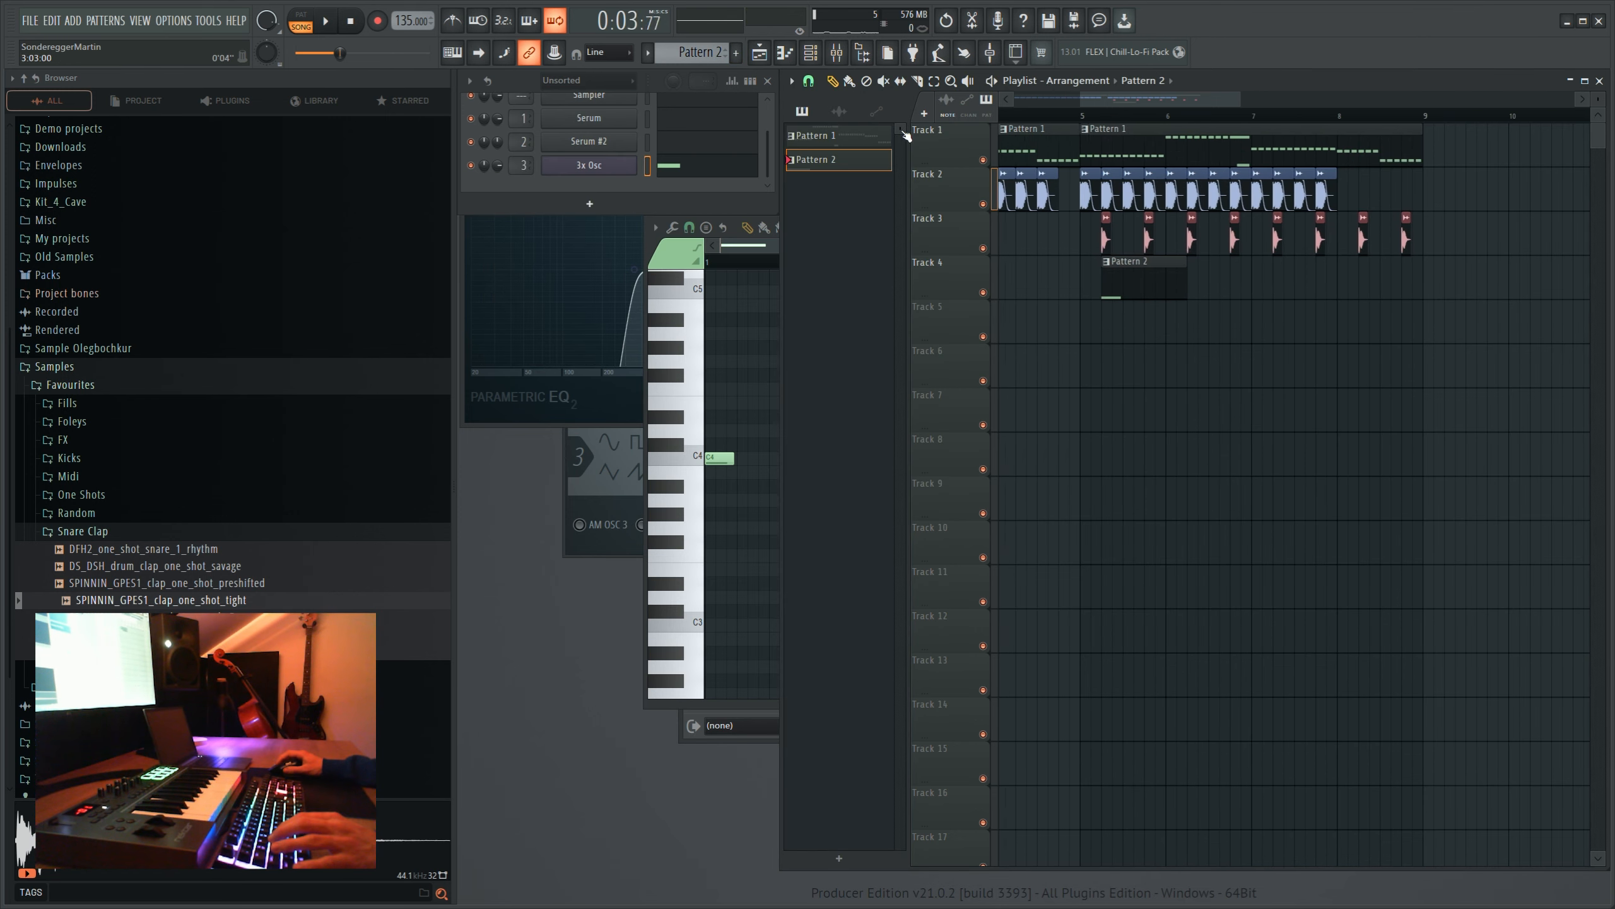
left_click_drag(903, 132, 1086, 125)
key("space")
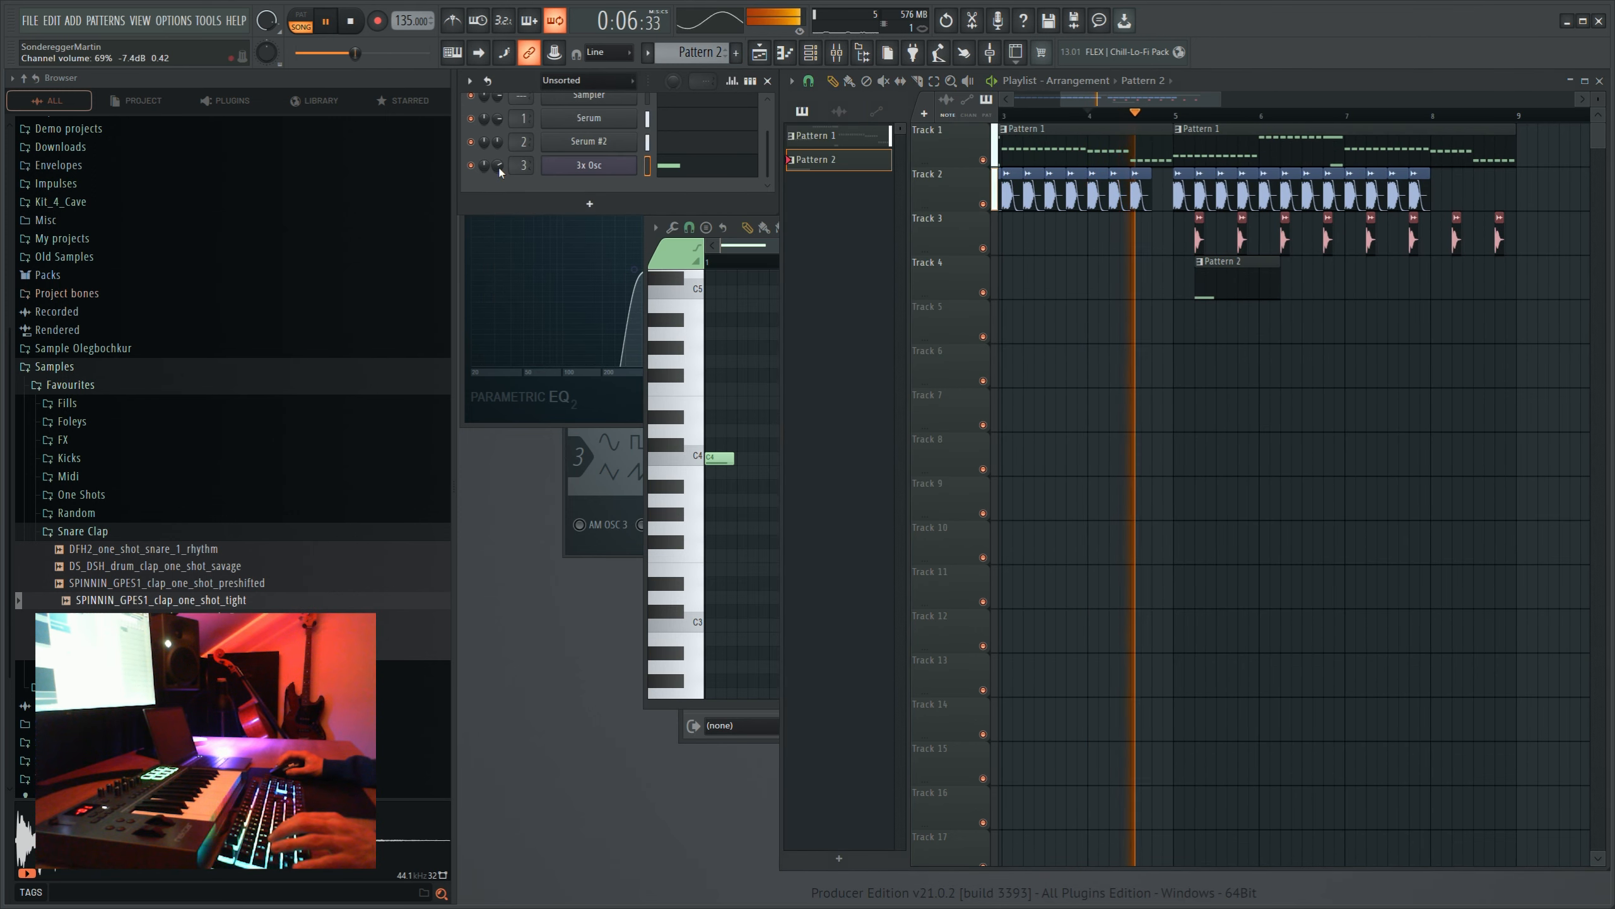
scroll(498, 165, "down", 3)
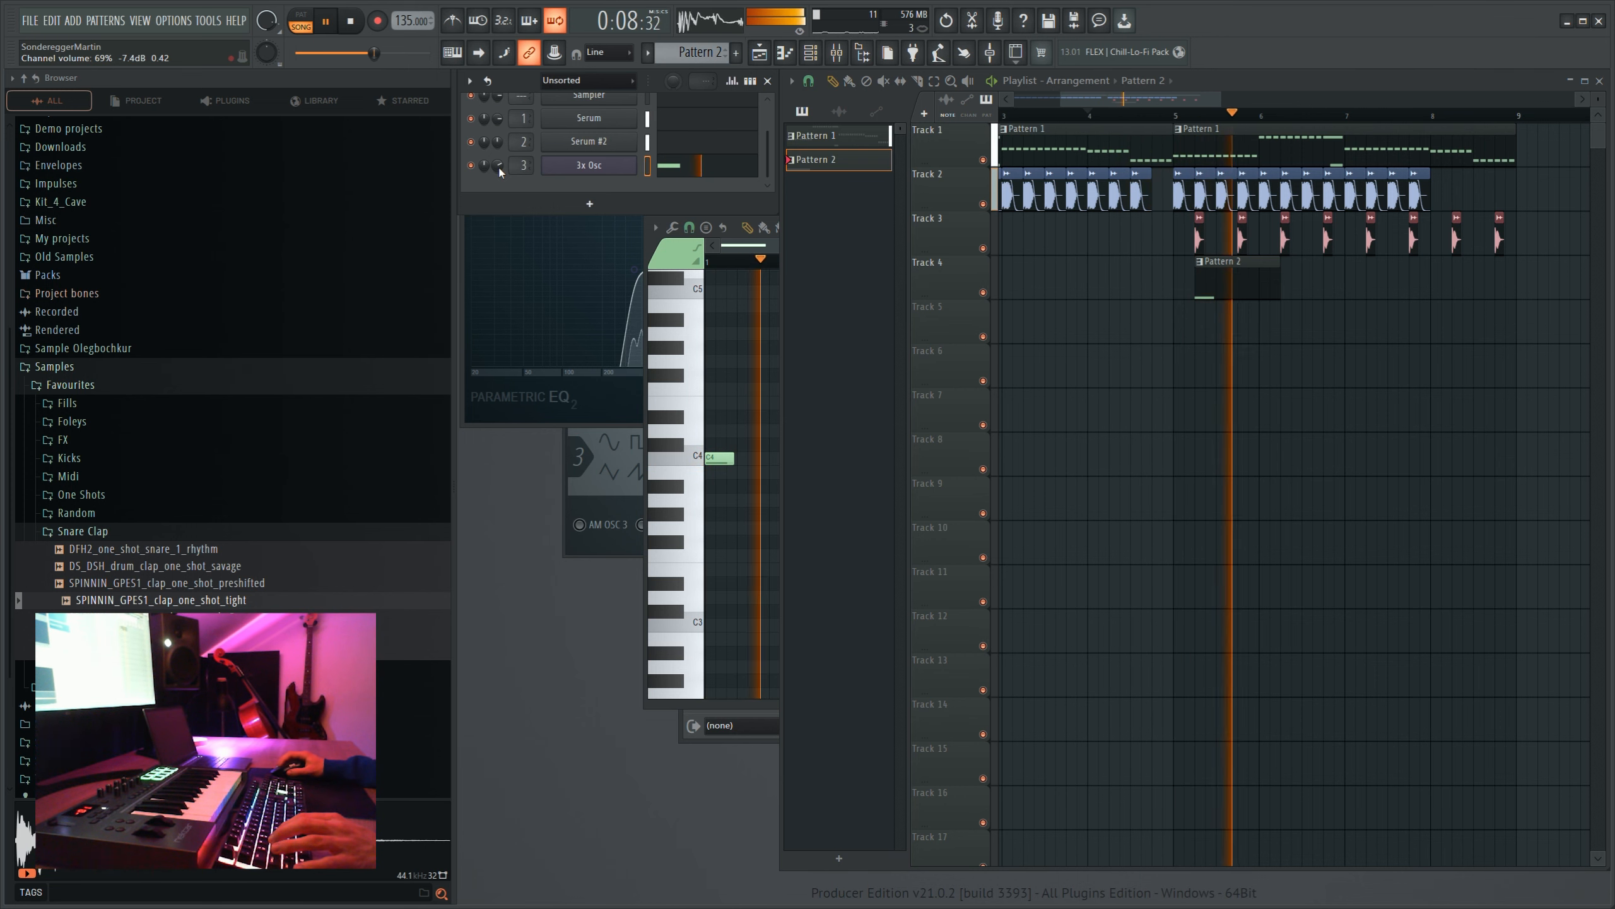
scroll(1096, 117, "down", 4)
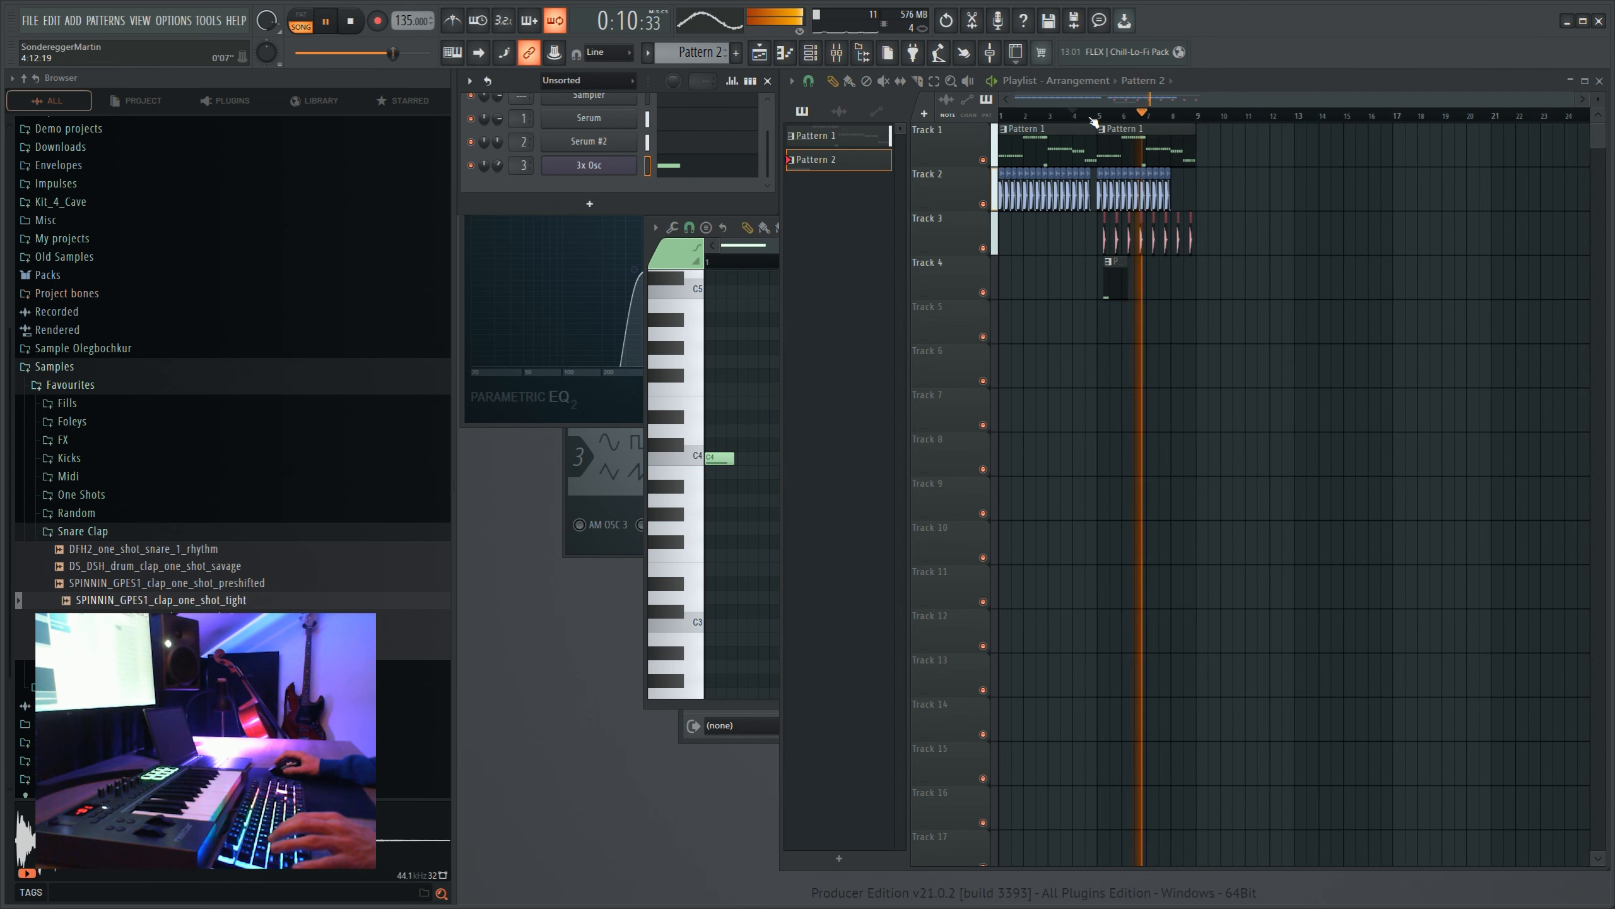
key("space")
- Return the playhead to the start and place KSHMR_Short_Drum_Fill_35_128_Triplet on track 5 in bar 4
scroll(1094, 117, "up", 4)
scroll(1108, 108, "down", 3)
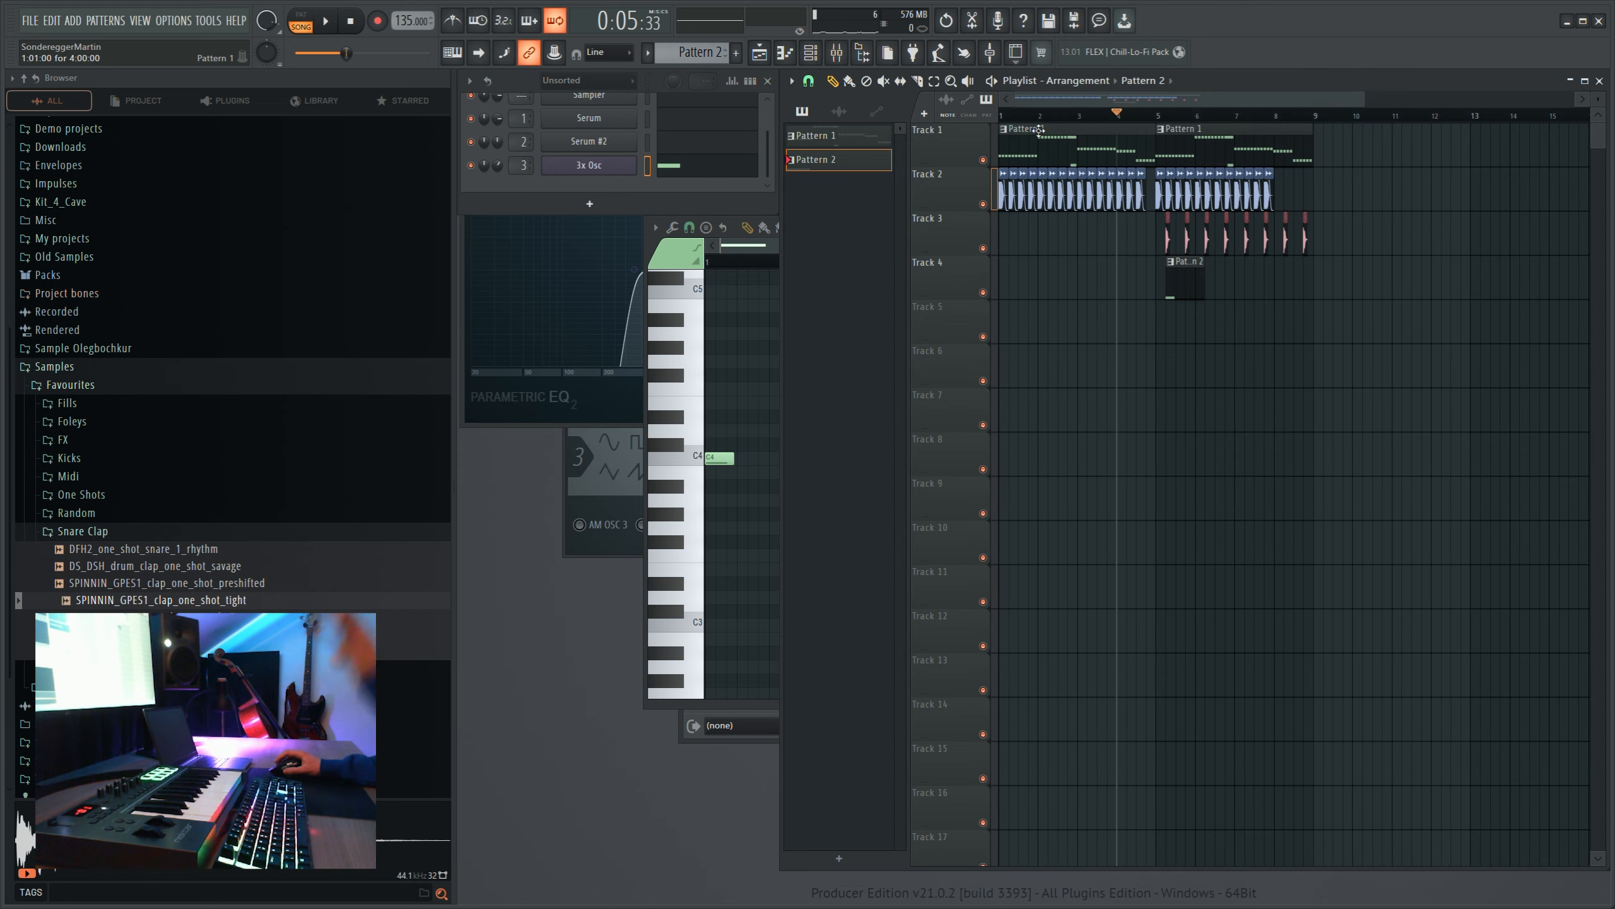
left_click_drag(1075, 116, 997, 137)
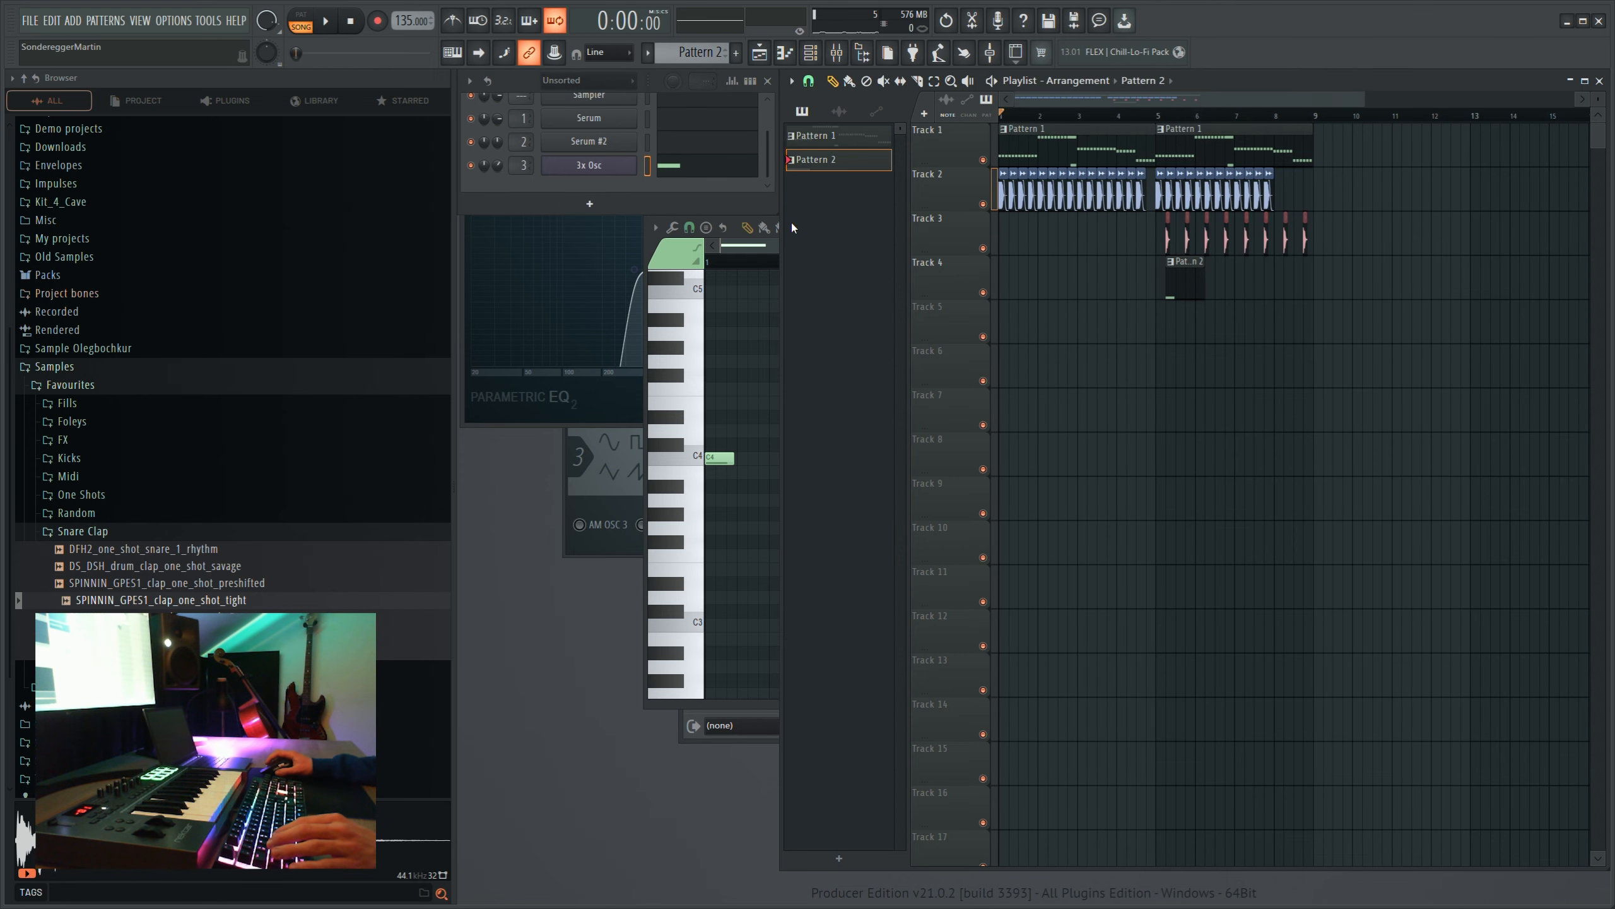
scroll(135, 546, "up", 3)
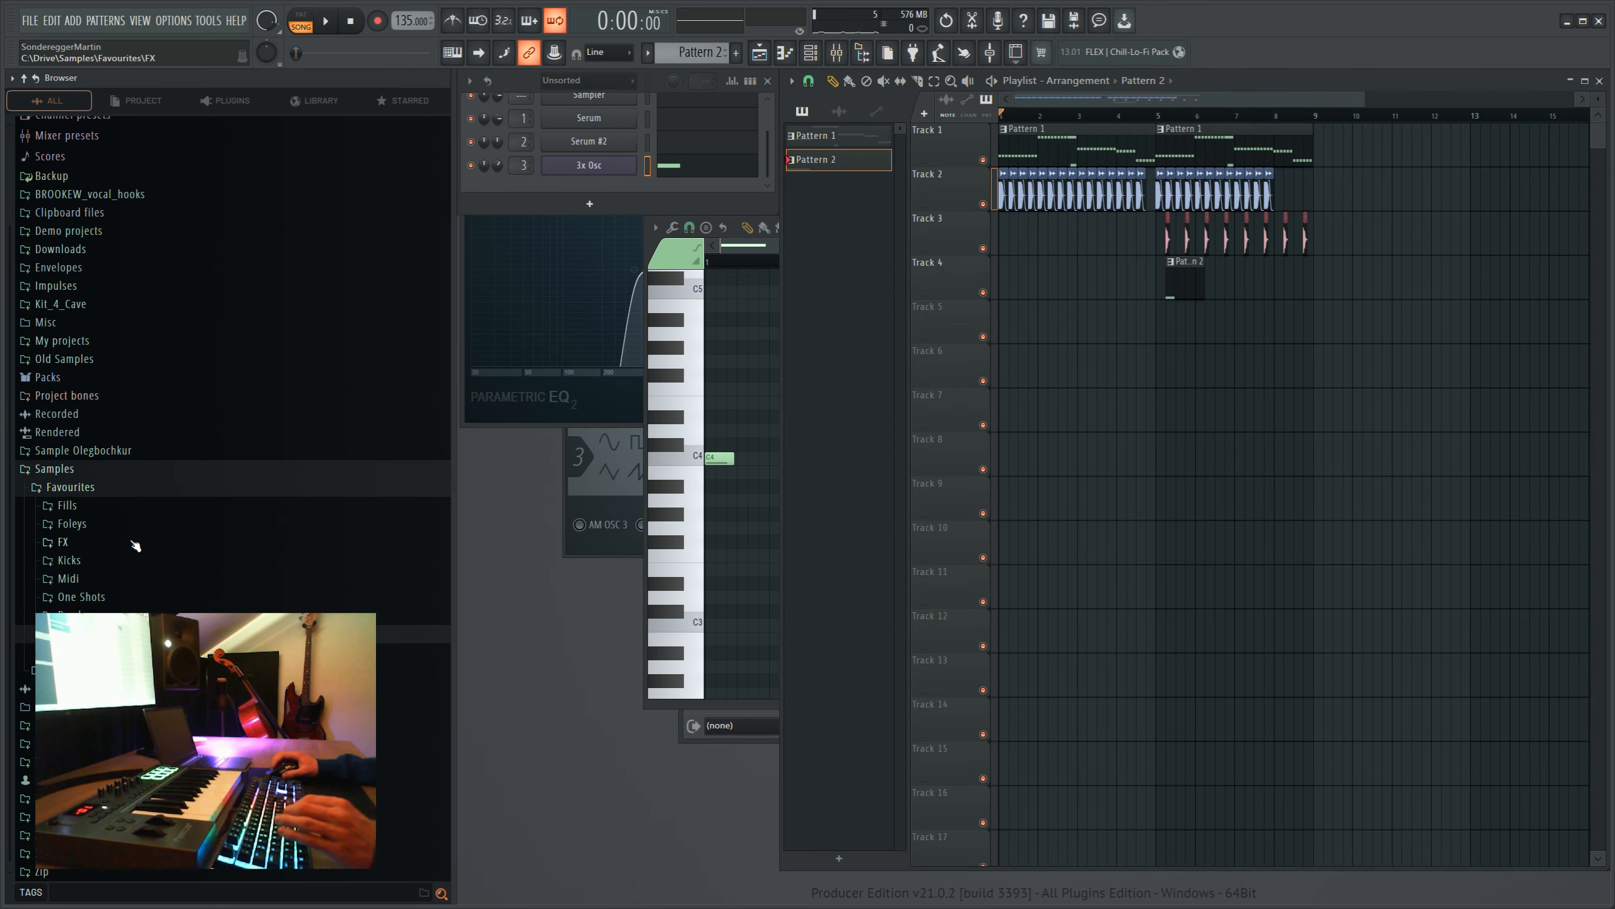
scroll(270, 512, "down", 10)
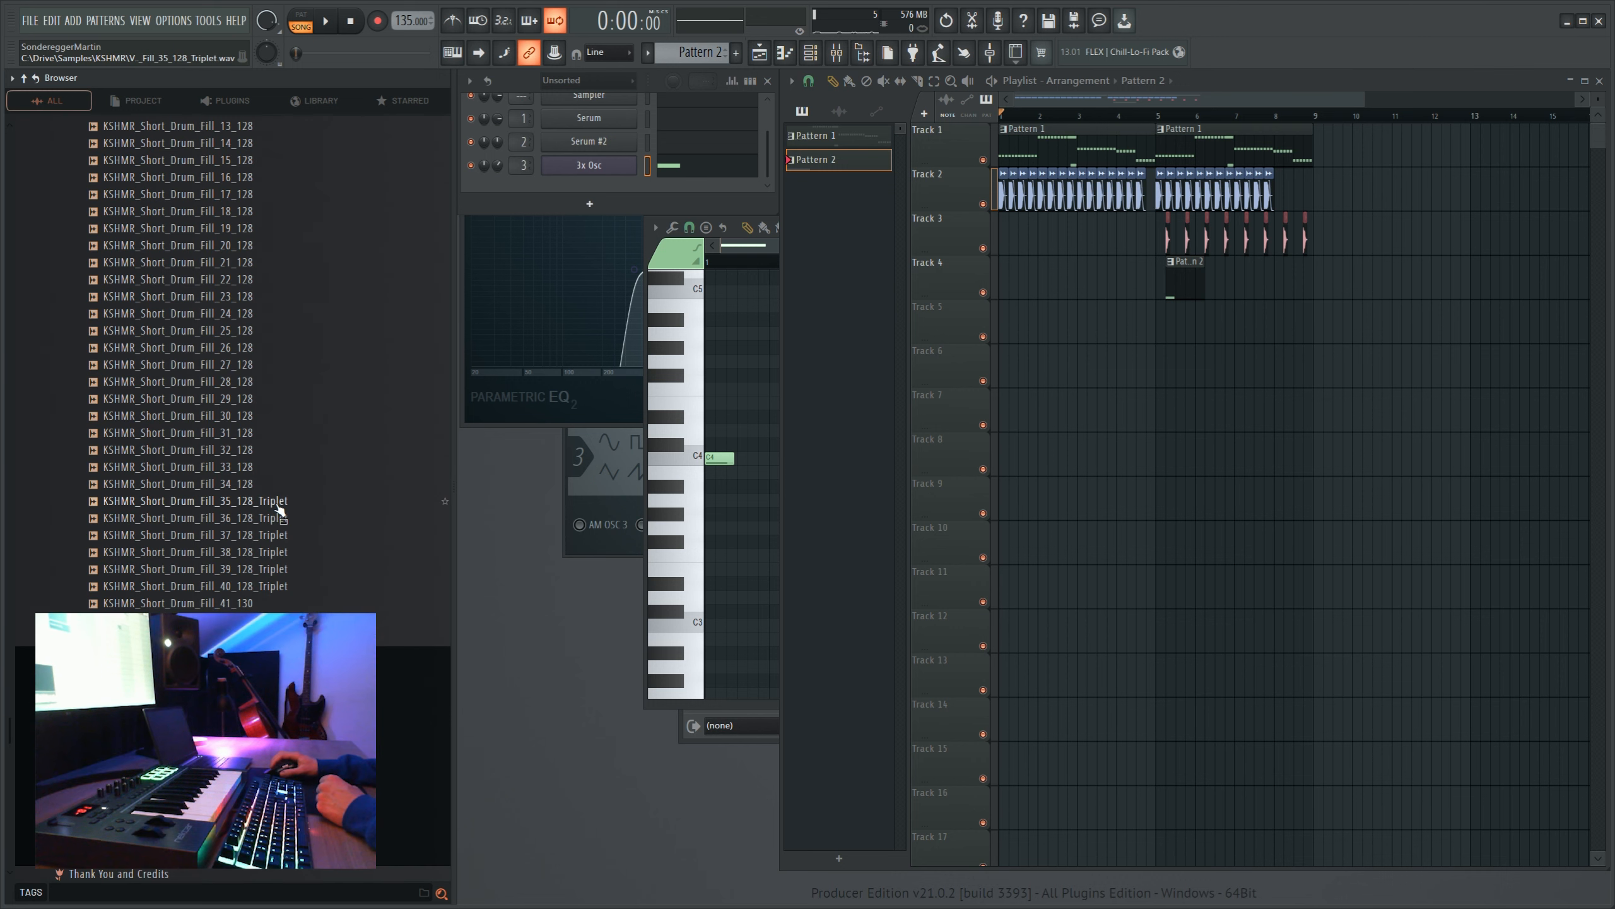
left_click(286, 503)
left_click_drag(968, 396, 1132, 337)
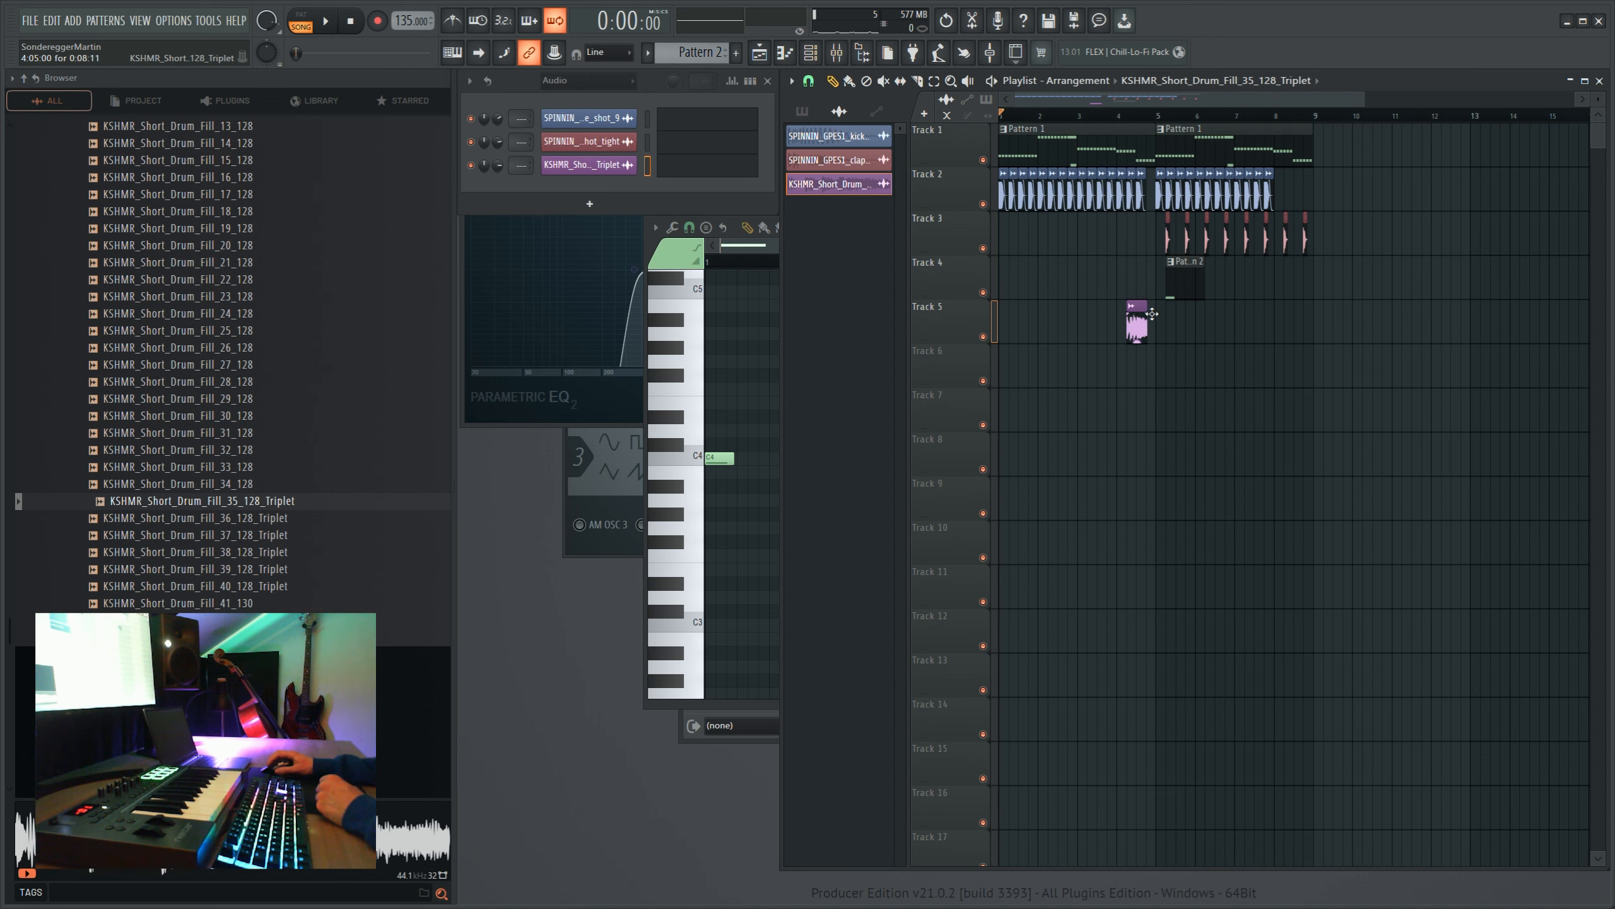
- Open the drum fill's clip settings and shorten the clip on track 5 to exactly one beat
scroll(1151, 318, "up", 5)
double_click(1145, 325)
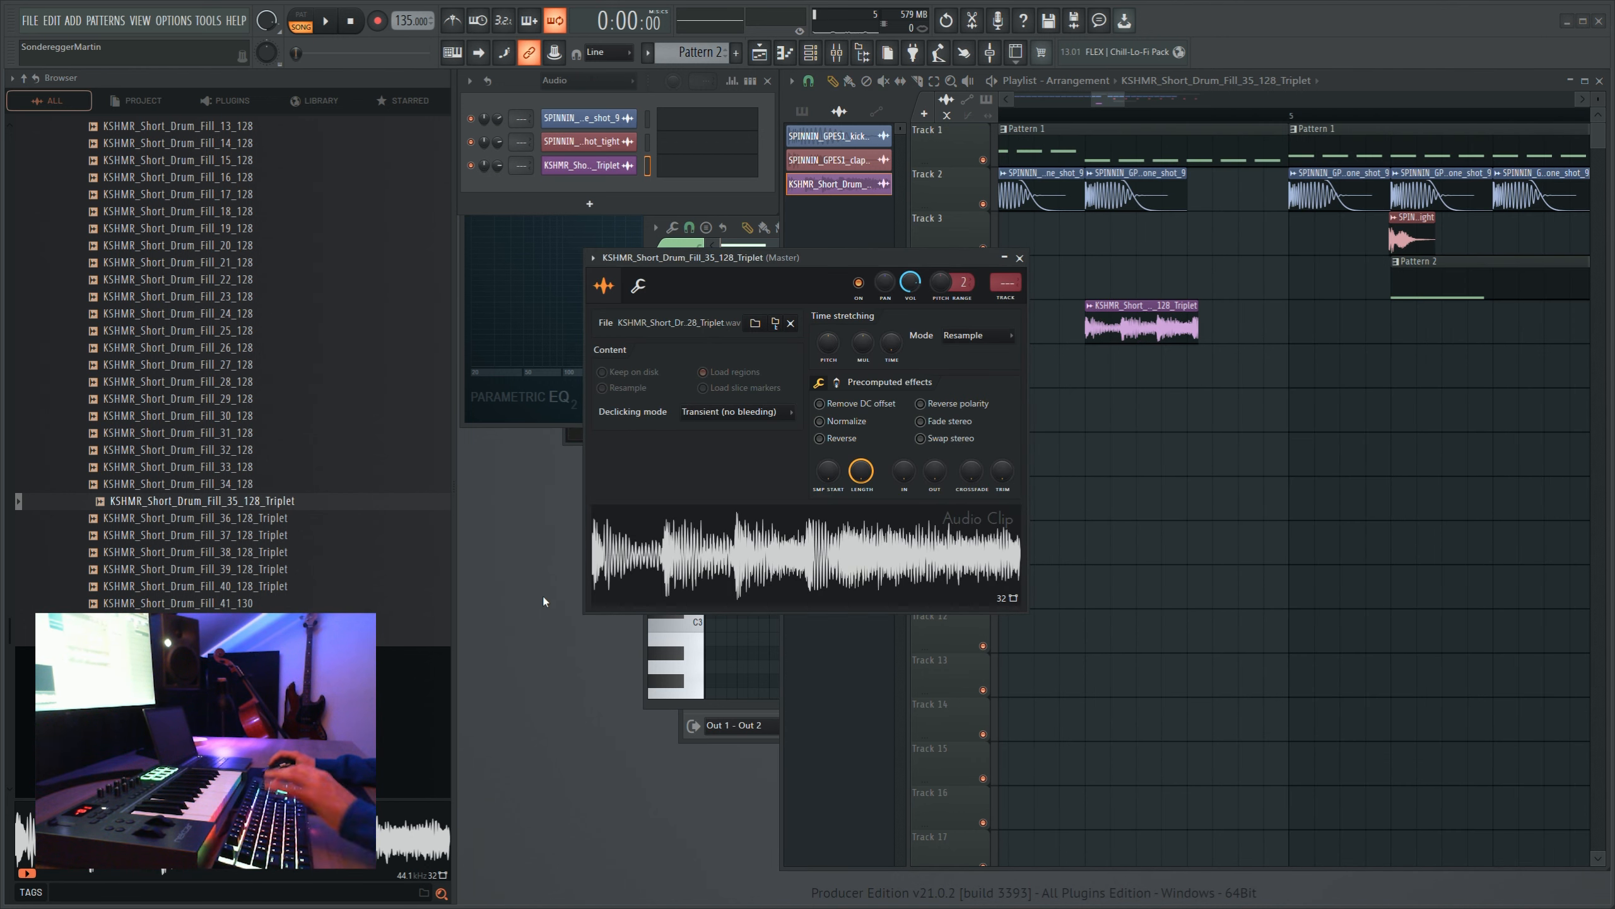
scroll(1196, 239, "up", 2)
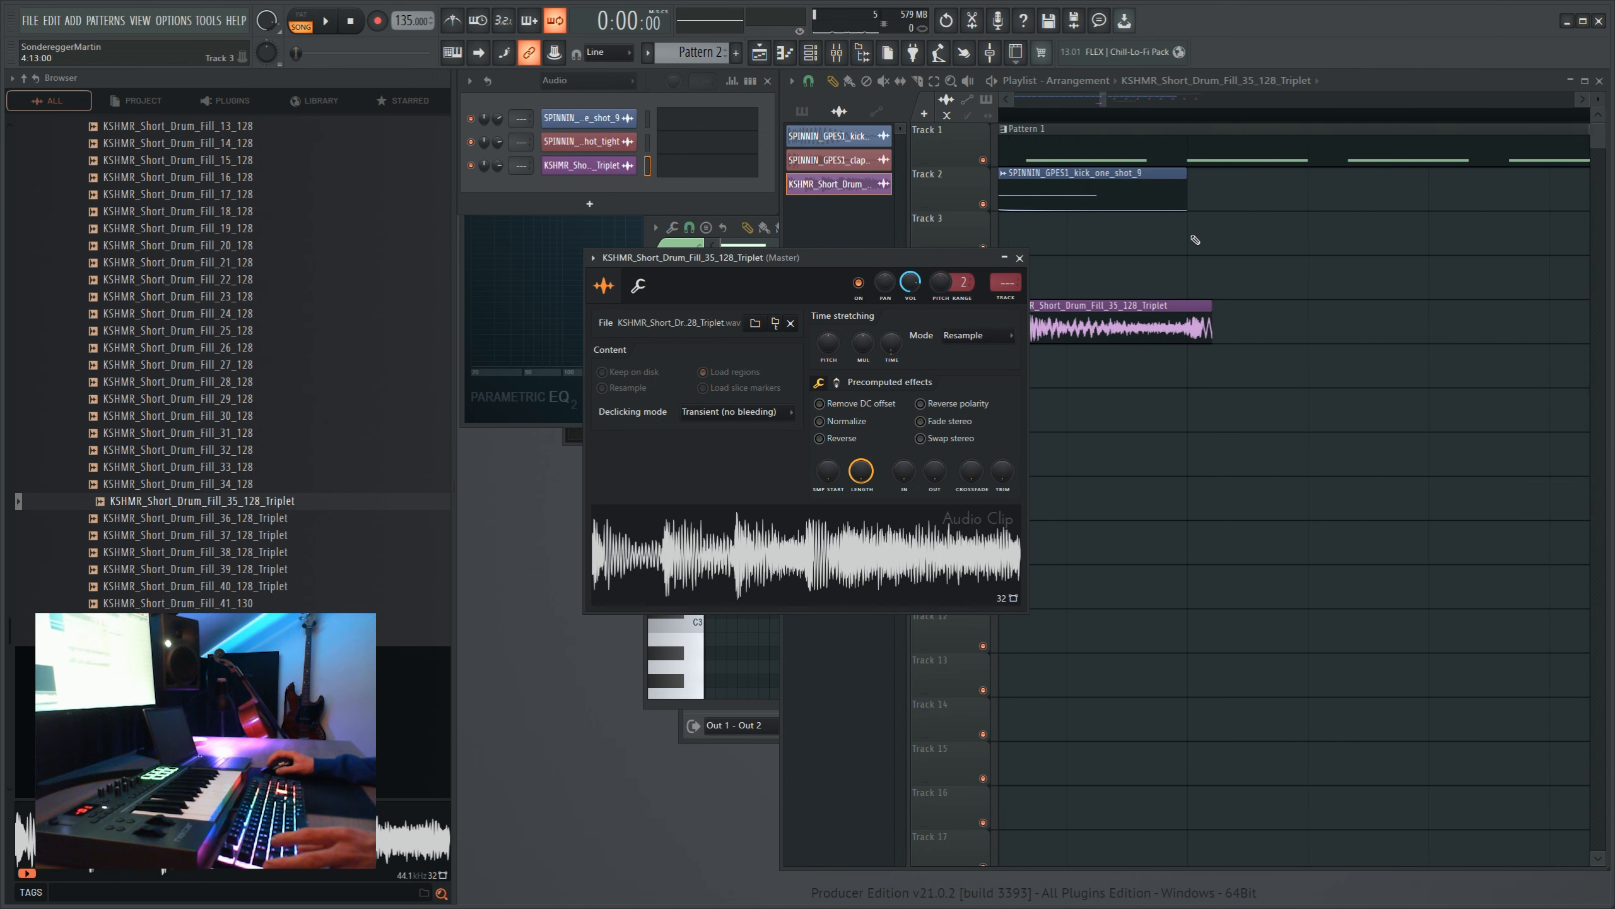
left_click(1212, 310)
scroll(1122, 125, "down", 4)
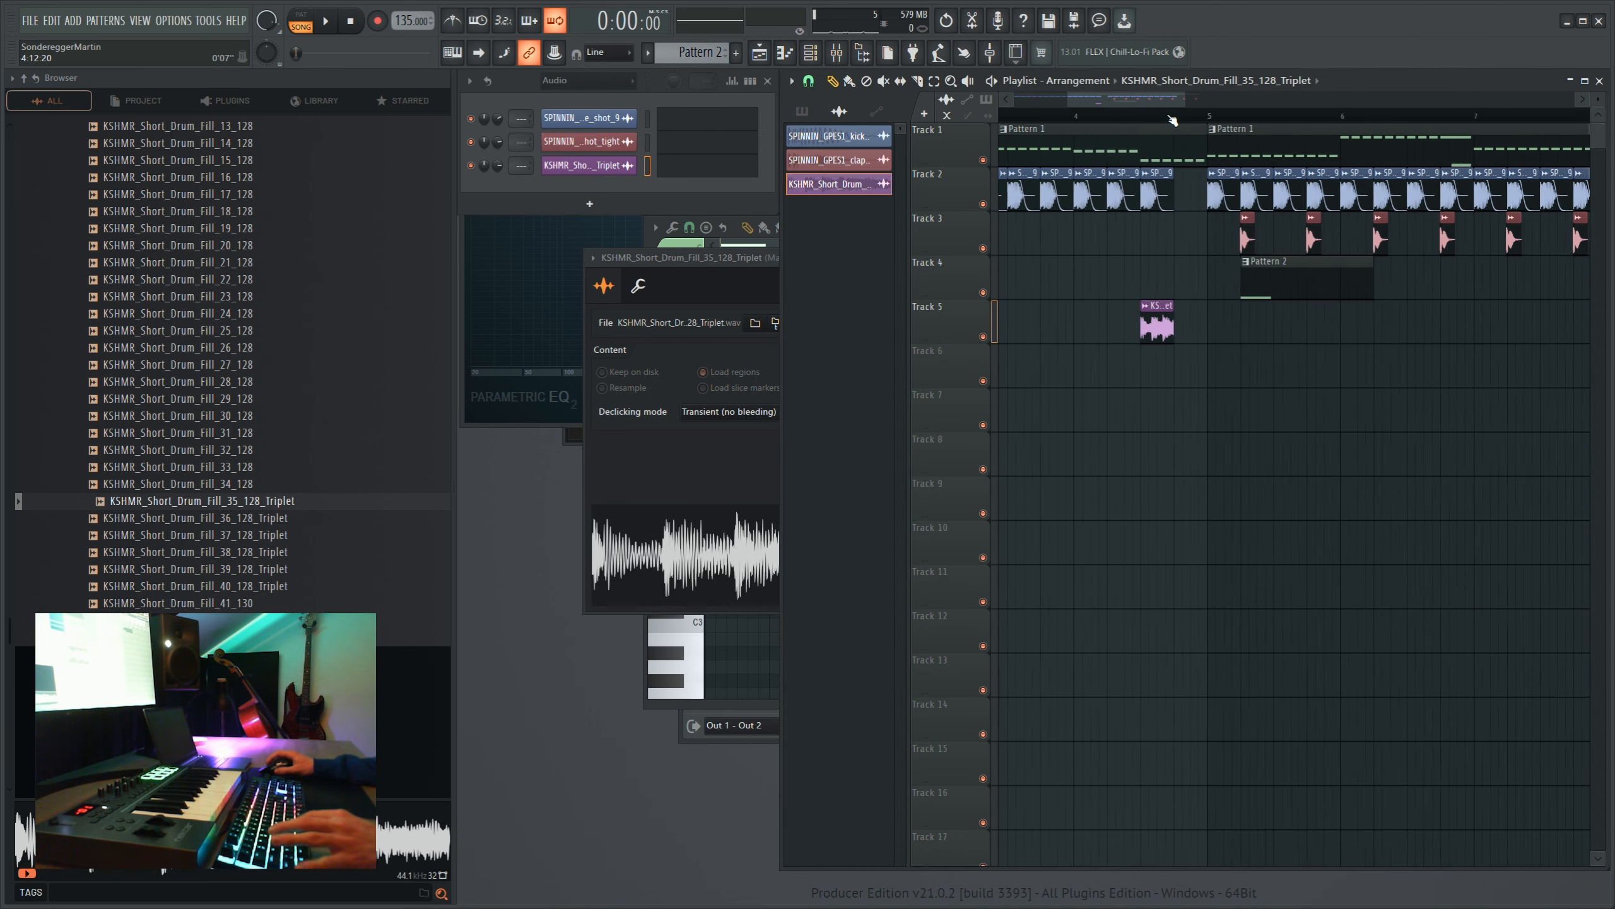
- Repeat the drum fill over the last two beats of bar 4, delete the kick above it and play the transition
left_click(1057, 116)
key("space")
right_click(1160, 190)
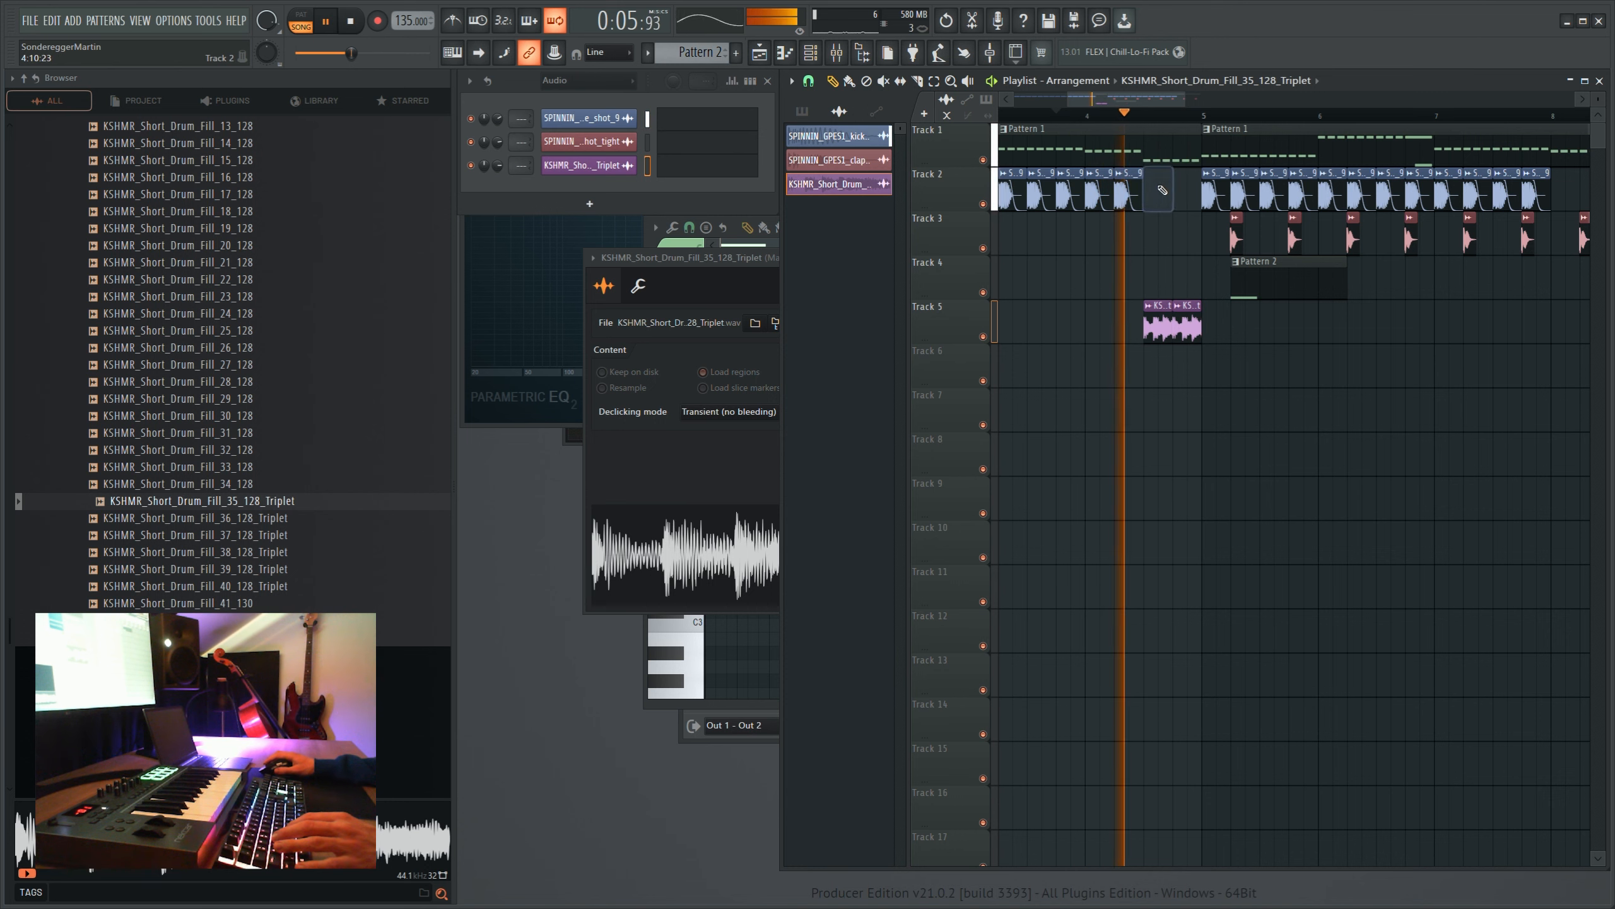
scroll(1160, 115, "down", 4)
scroll(1104, 116, "up", 2)
key("space")
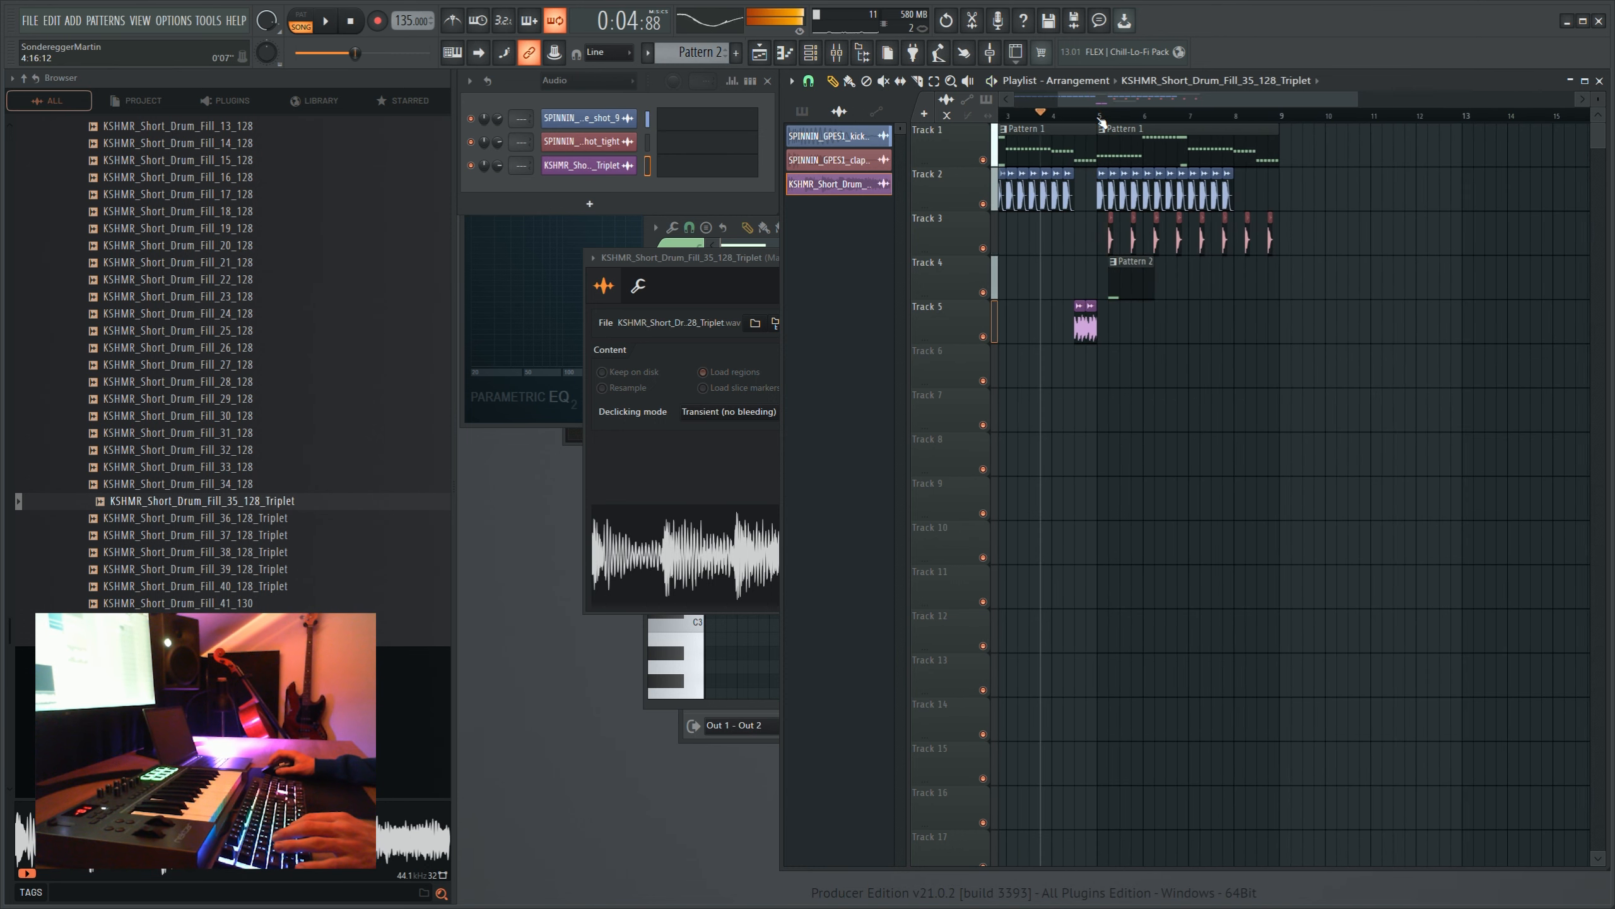
- Play the arrangement from the start and lower the drum fill clip's volume
key("Home")
key("space")
left_click(731, 284)
left_click_drag(910, 282, 910, 316)
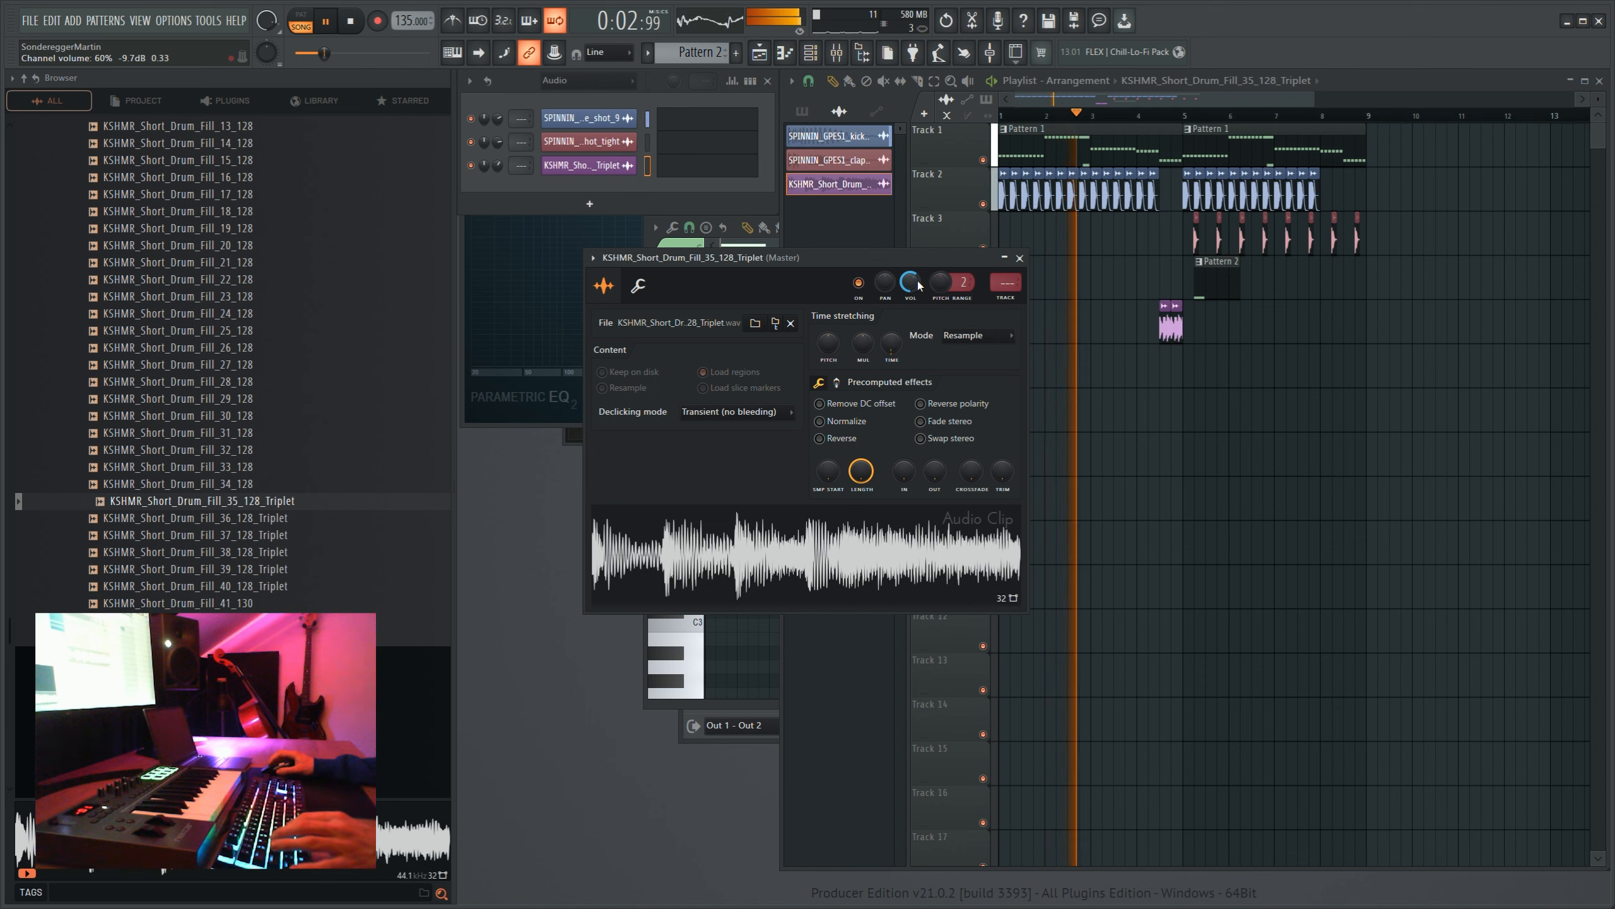
left_click(1020, 258)
key("space")
- Show the unsorted channels, add the 135bpm Thunder acapella to track 6 and locate the vocal phrase start in bar 25
left_click(573, 81)
left_click(578, 136)
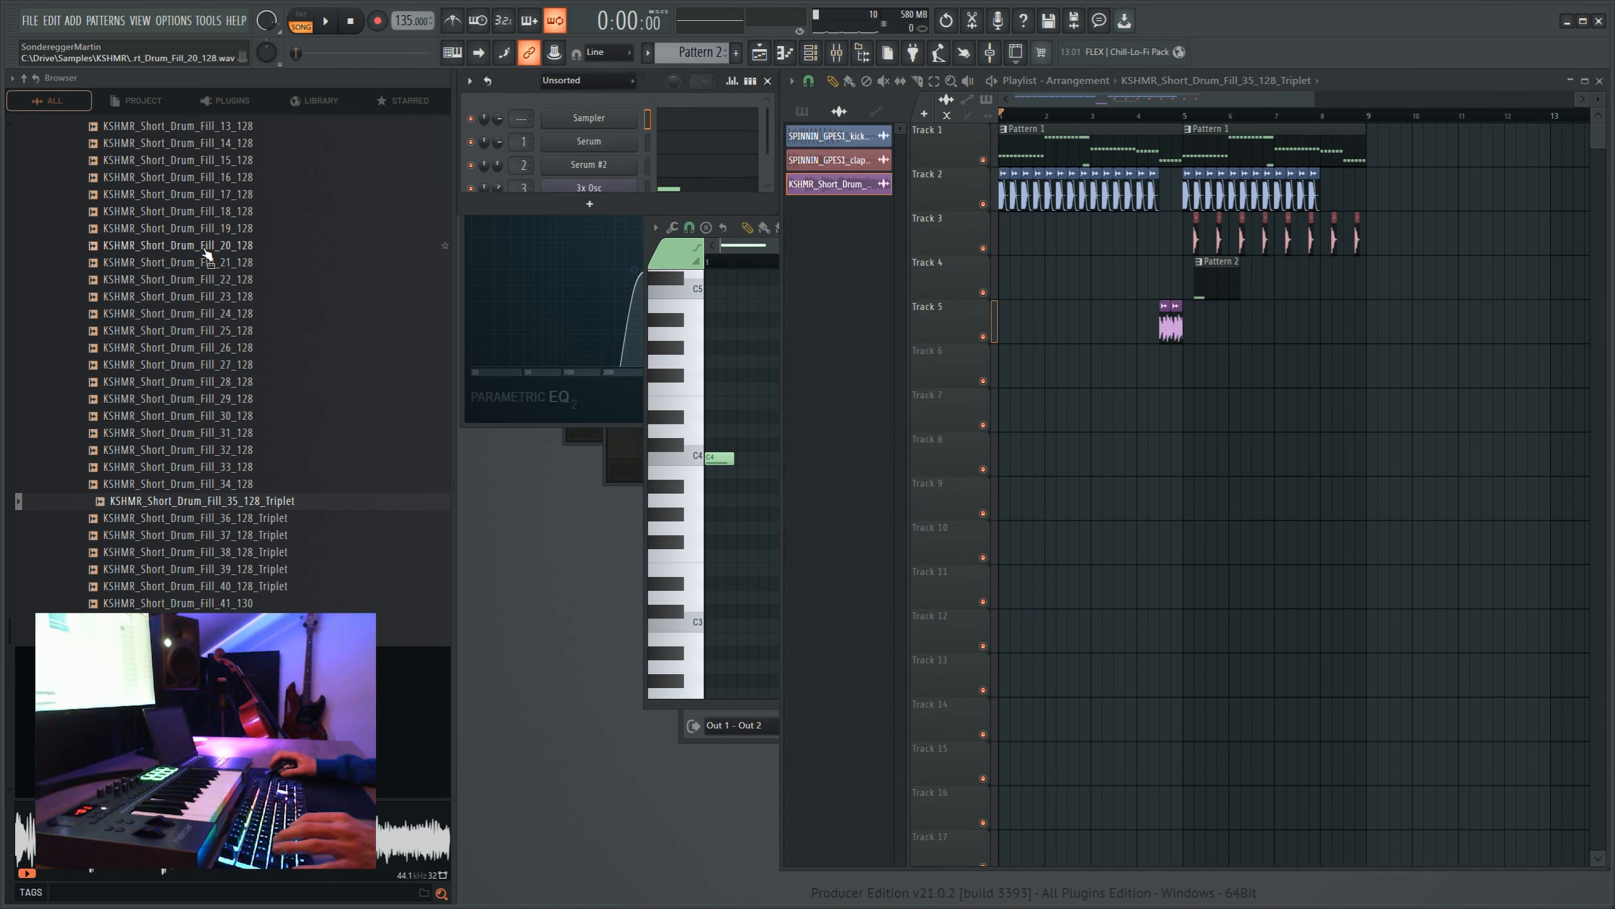
scroll(207, 253, "up", 6)
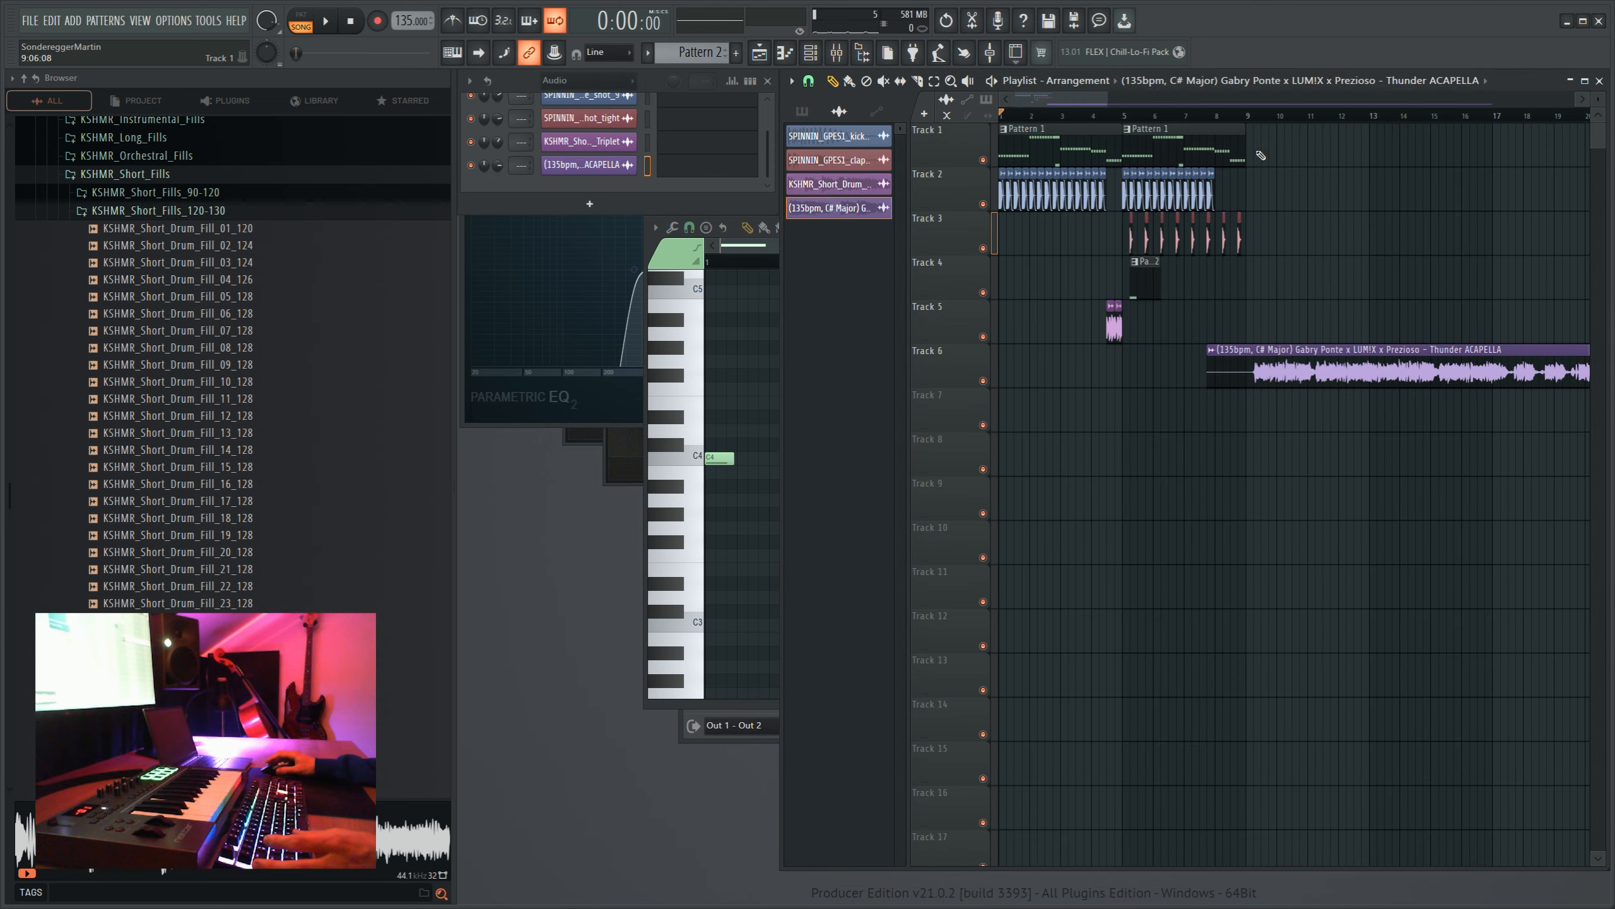
scroll(1256, 118, "right", 6)
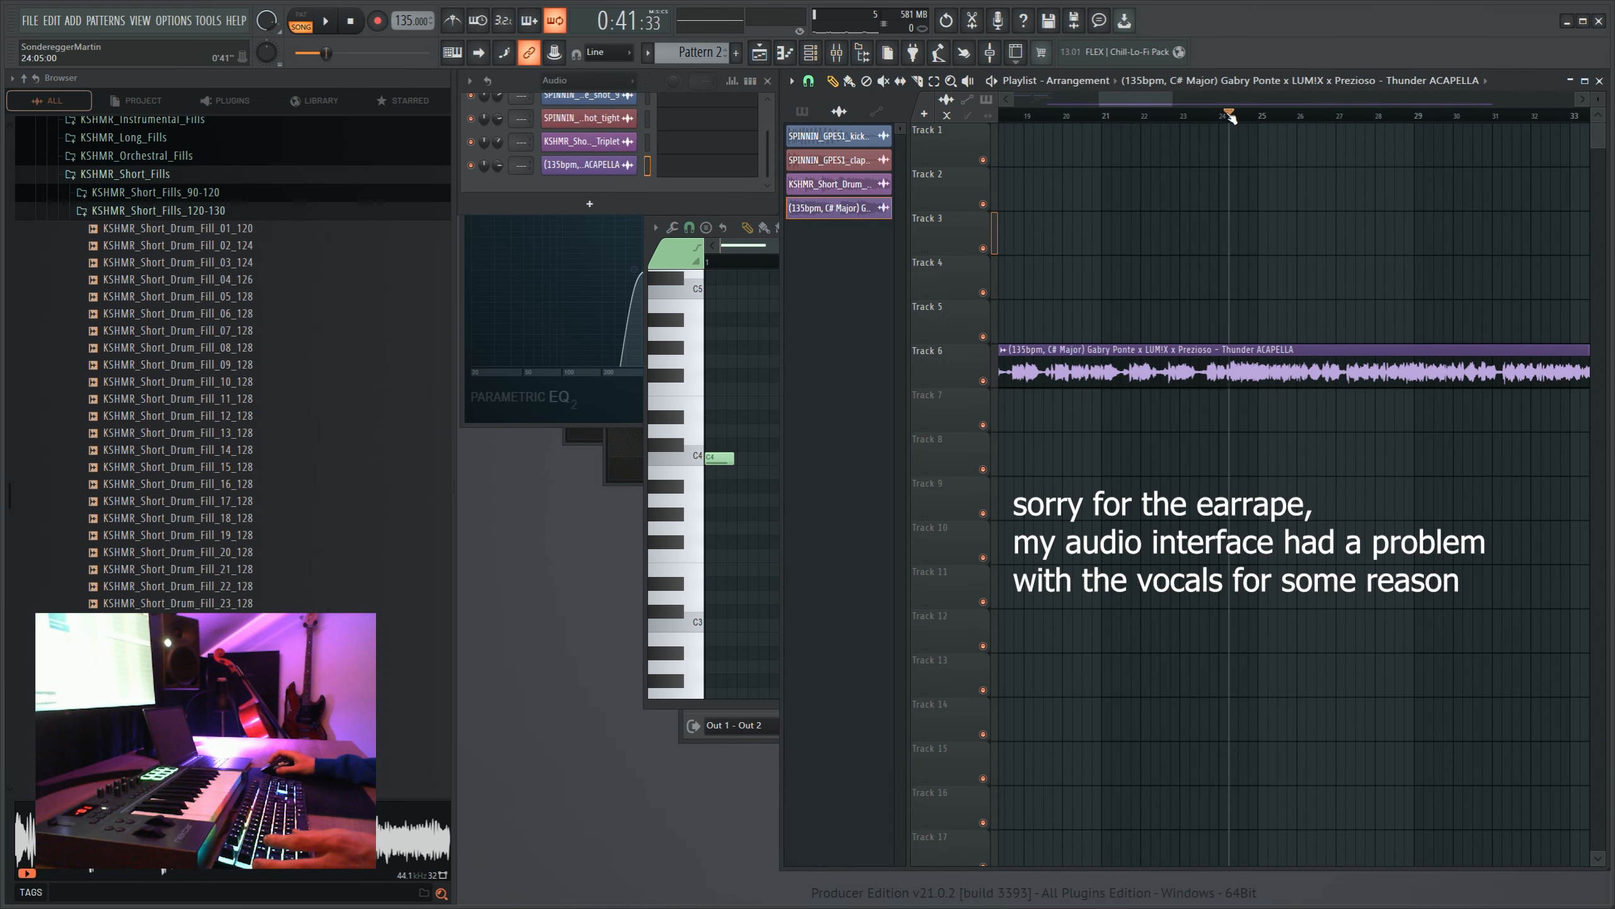
scroll(1269, 115, "up", 10)
key("space")
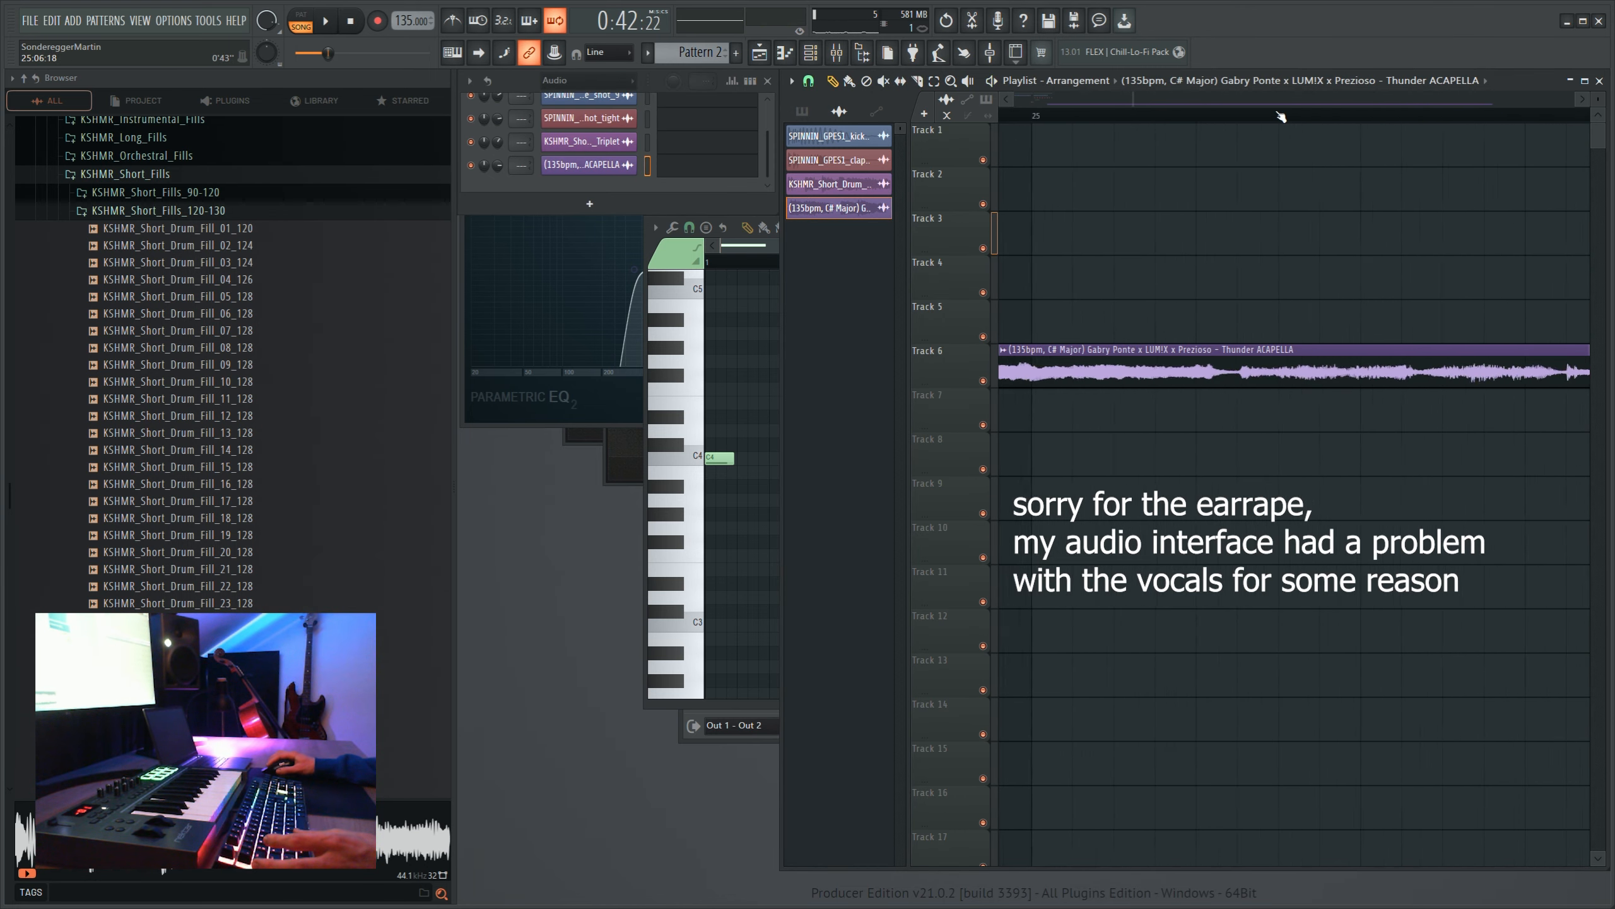
left_click(1149, 119)
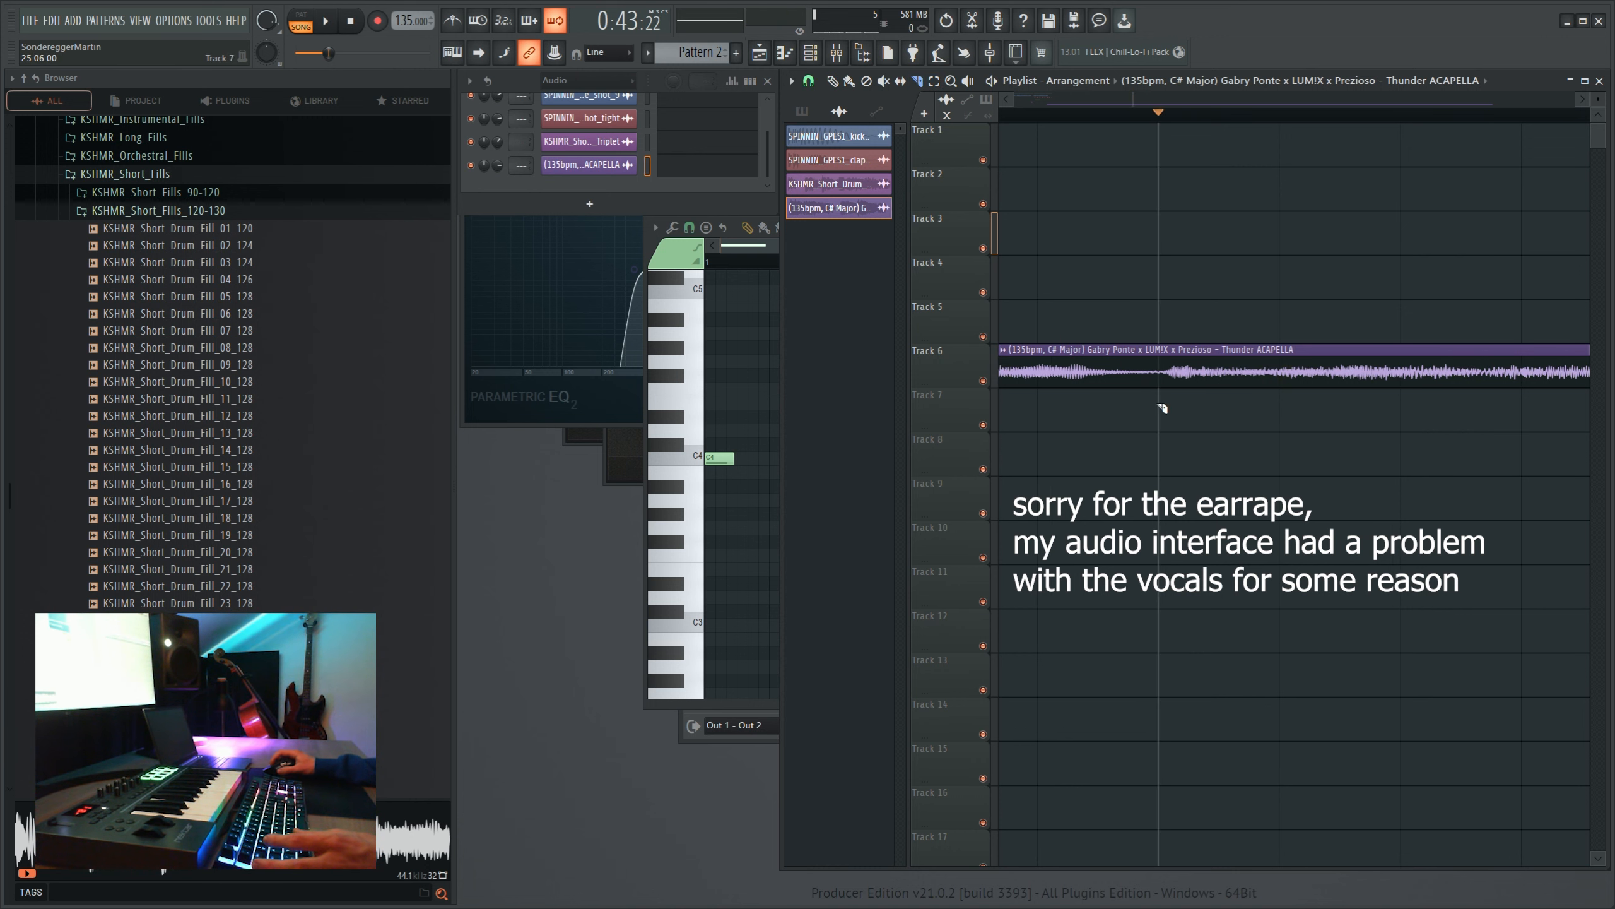
- Cut off the acapella before the phrase in bar 25 and move the remaining clip to the start of track 6
left_click(832, 82)
right_click(1063, 361)
scroll(1179, 119, "down", 10)
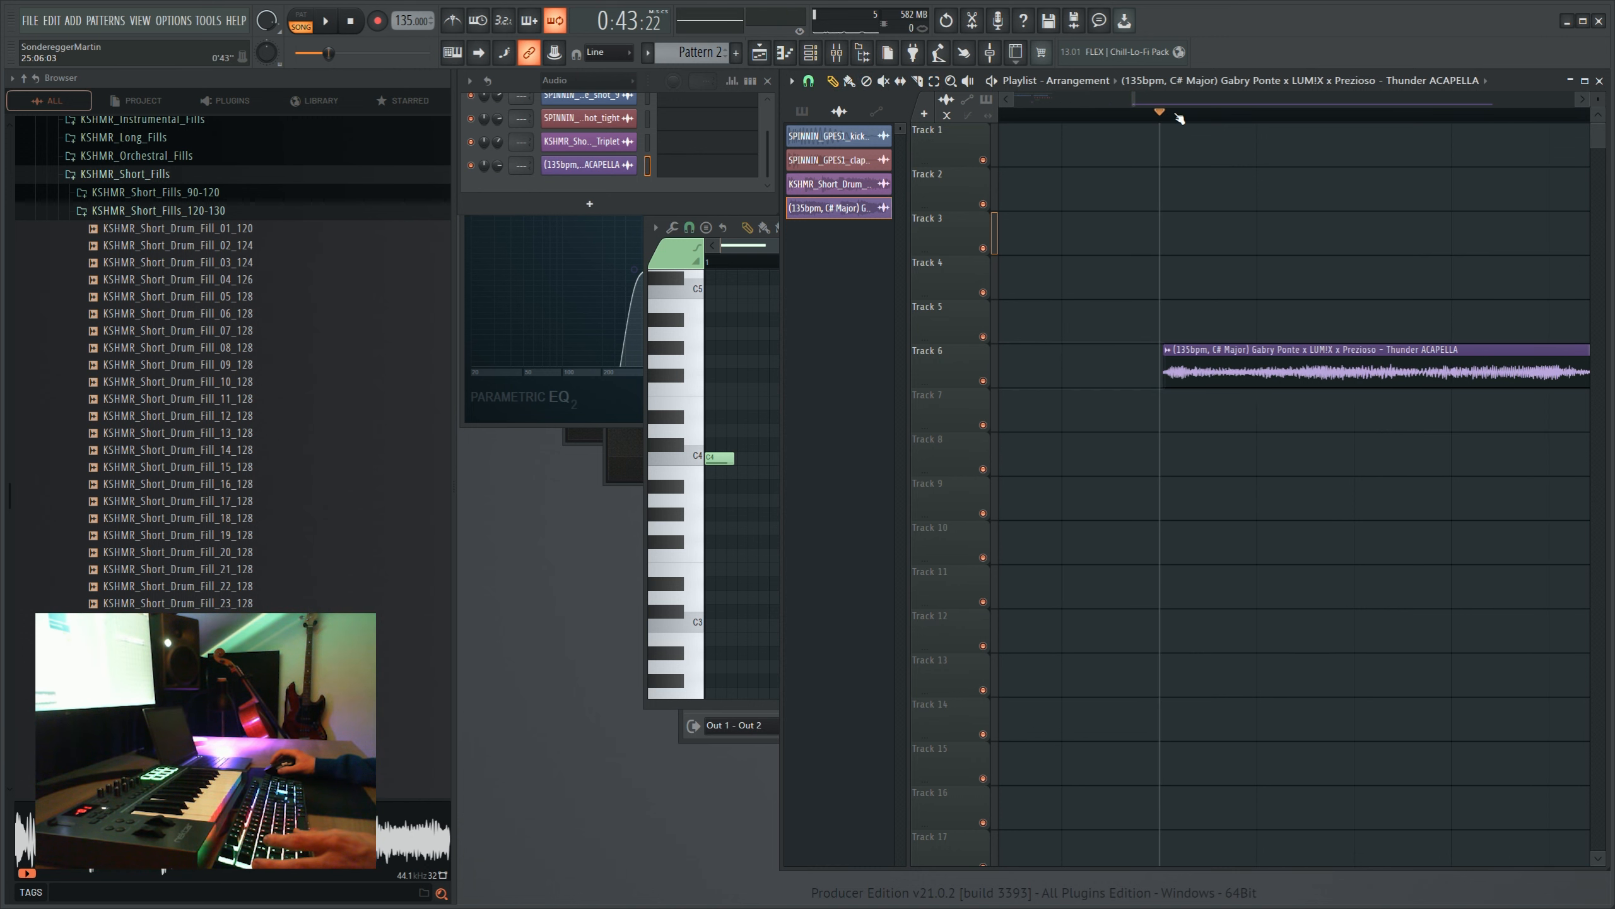
left_click_drag(1217, 375, 993, 366)
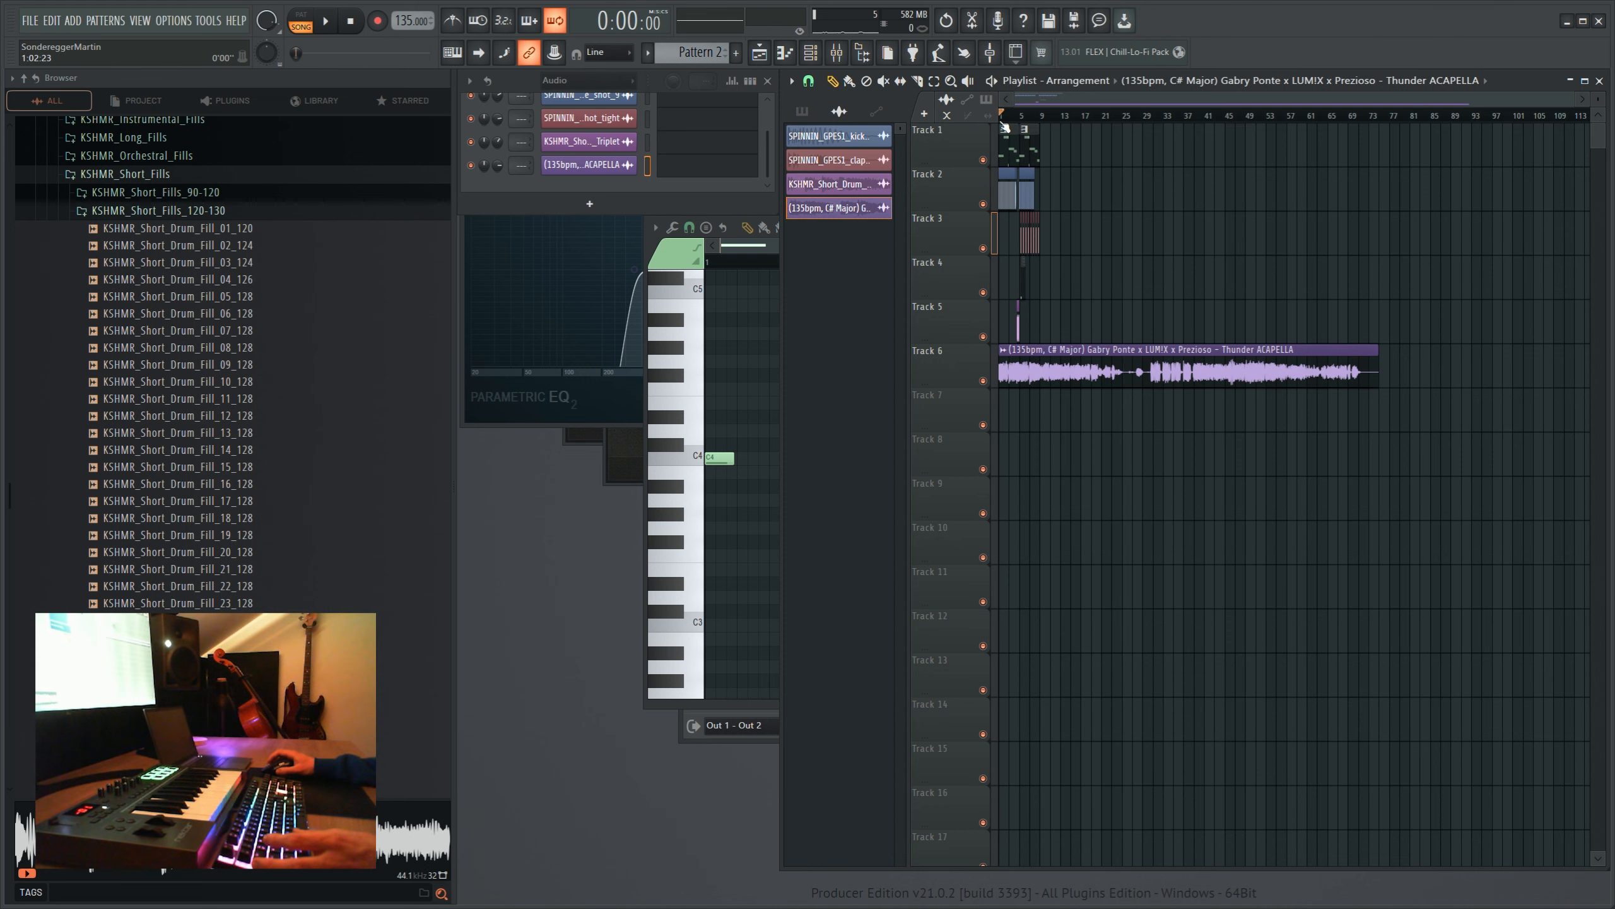
- Route the acapella channel to mixer track 6
scroll(1004, 129, "up", 8)
left_click(840, 54)
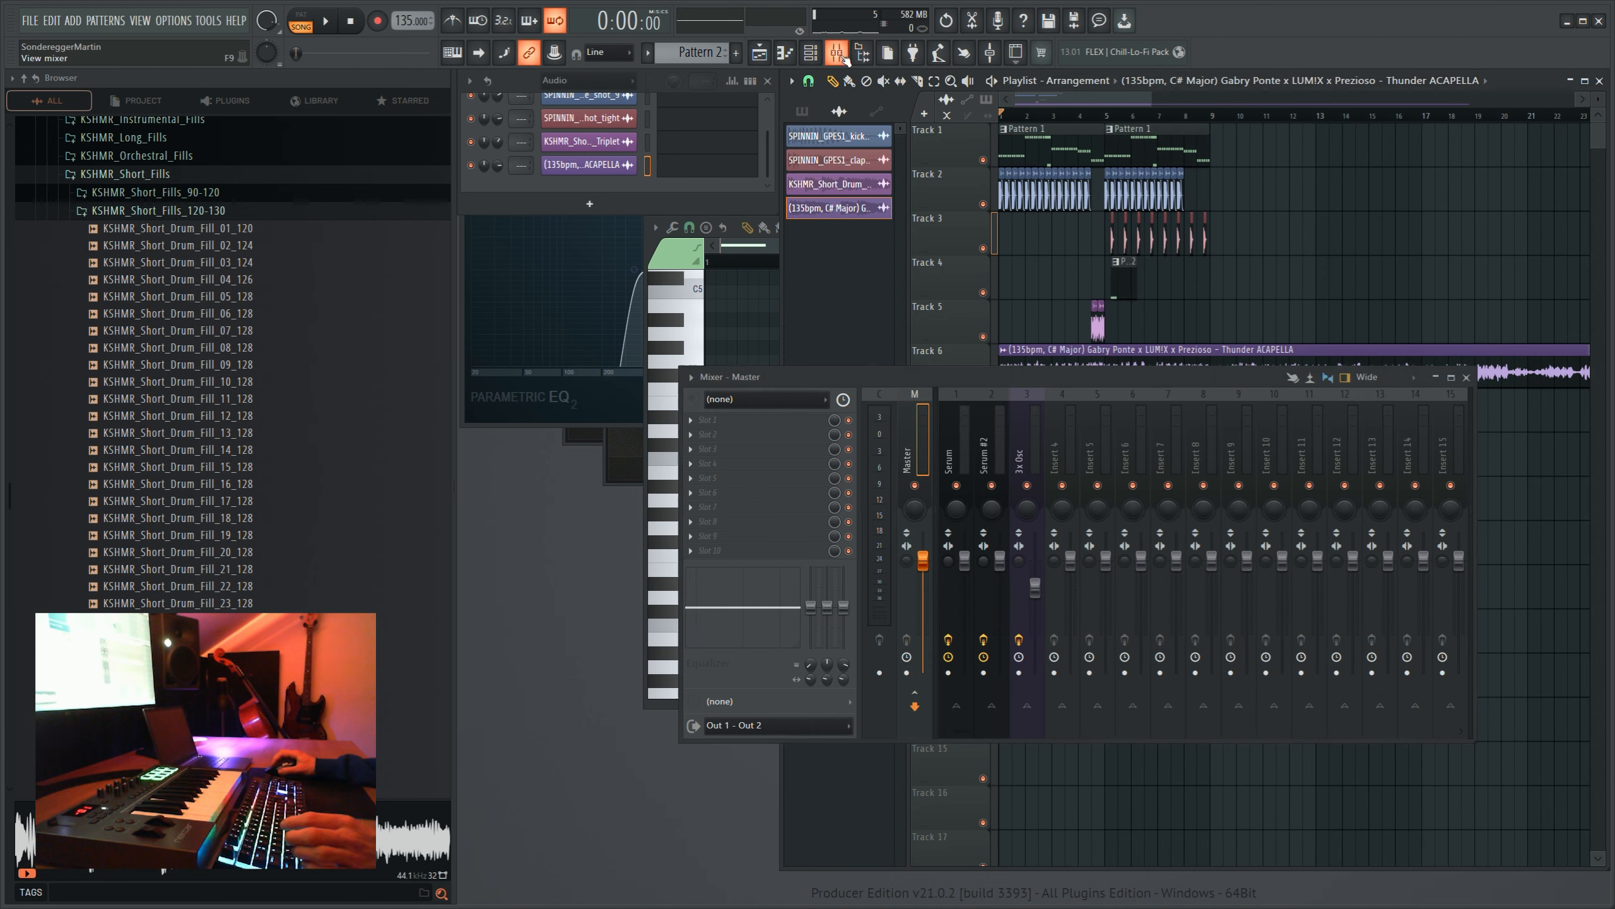
left_click(1129, 481)
key("ctrl+l")
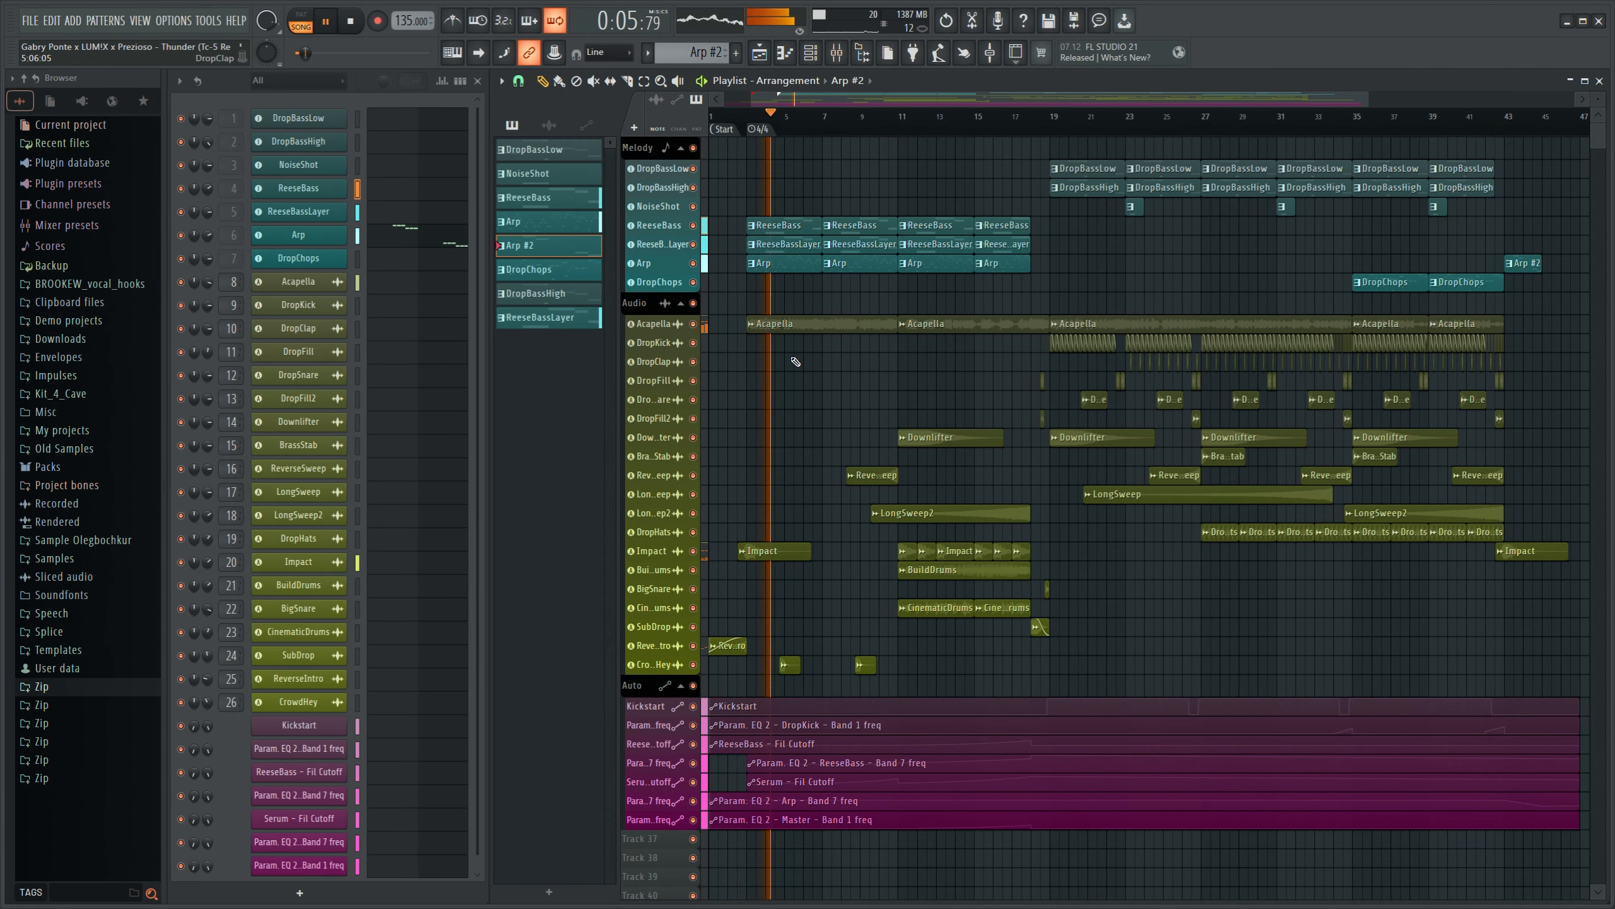
- Enlarge the playlist tracks of the finished arrangement and review the playlist and mixer levels during playback
left_click_drag(1598, 99, 1598, 116)
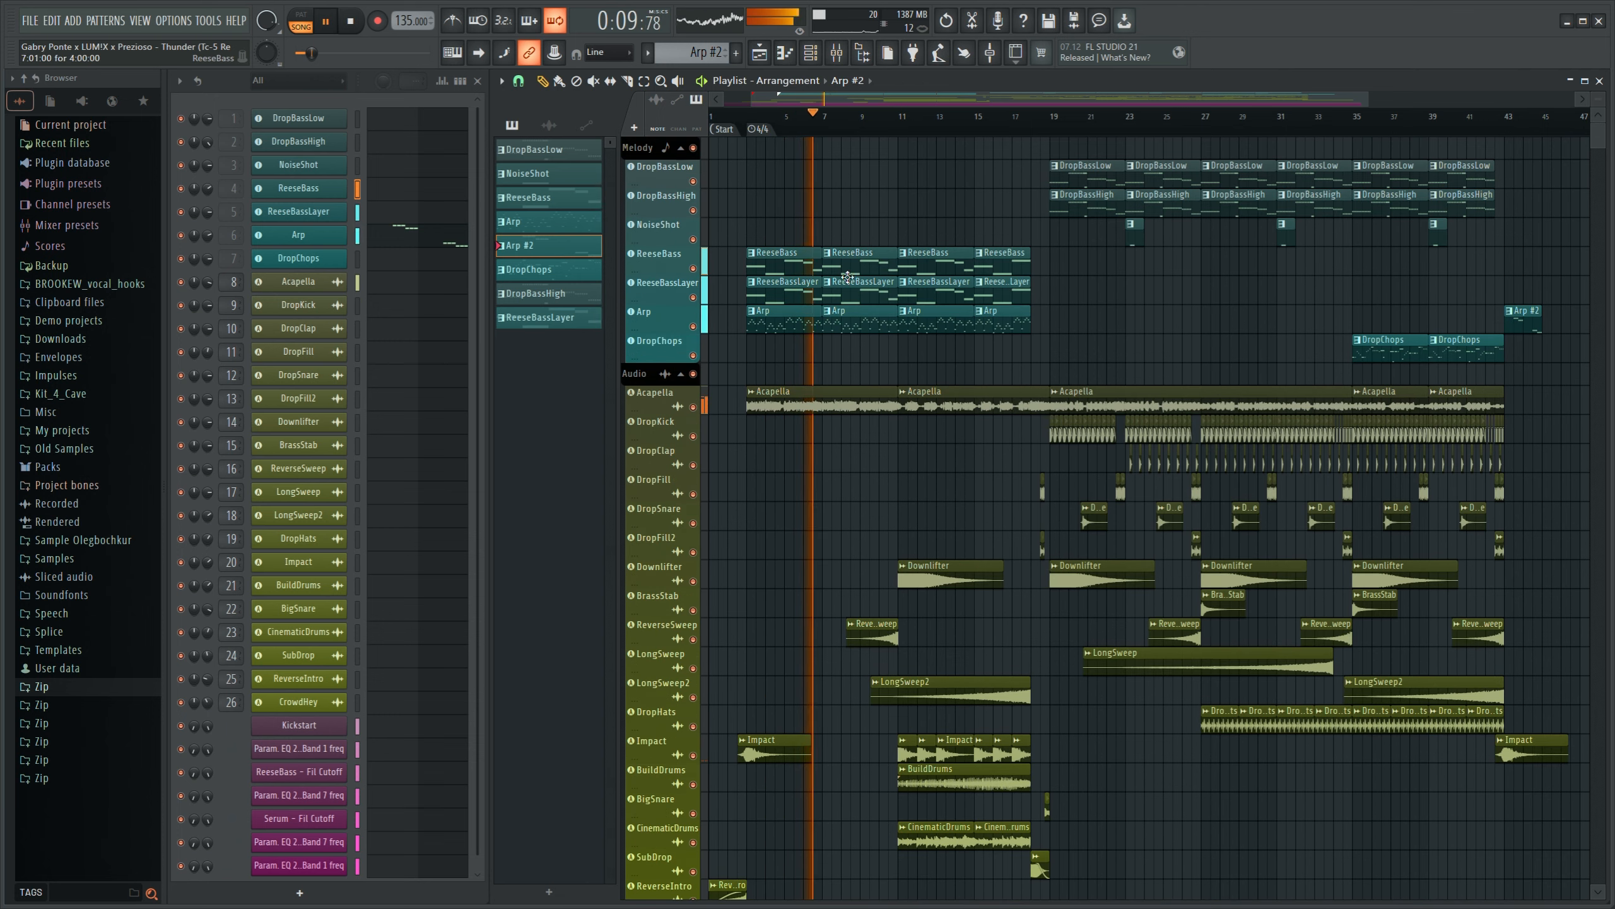
scroll(740, 358, "down", 2)
scroll(741, 358, "down", 3)
scroll(867, 460, "up", 5)
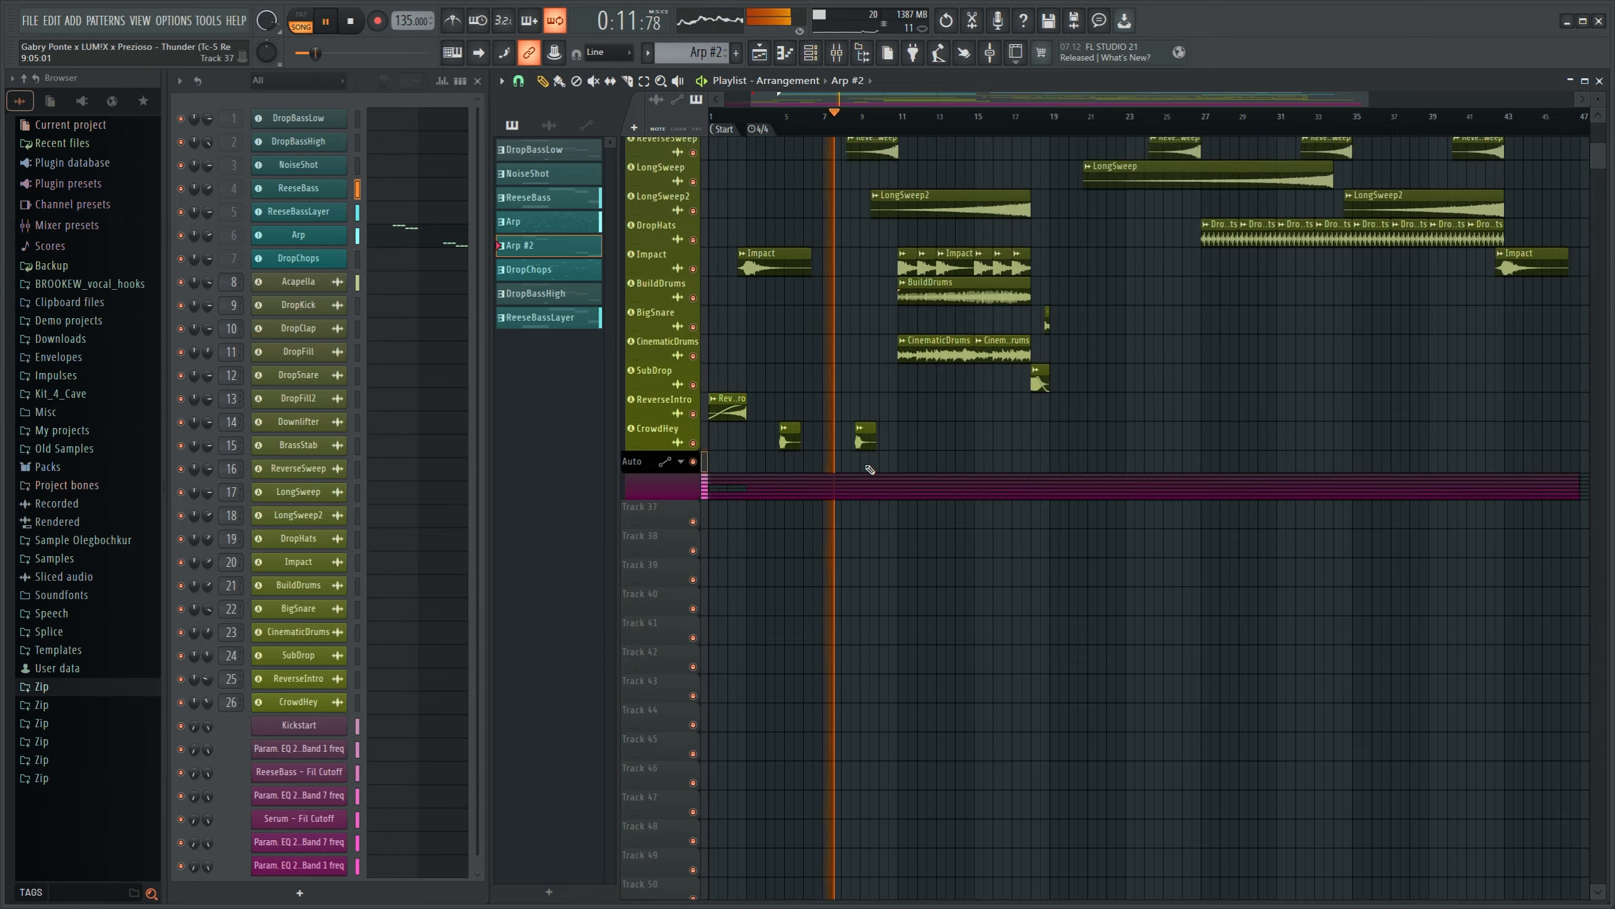
left_click(838, 54)
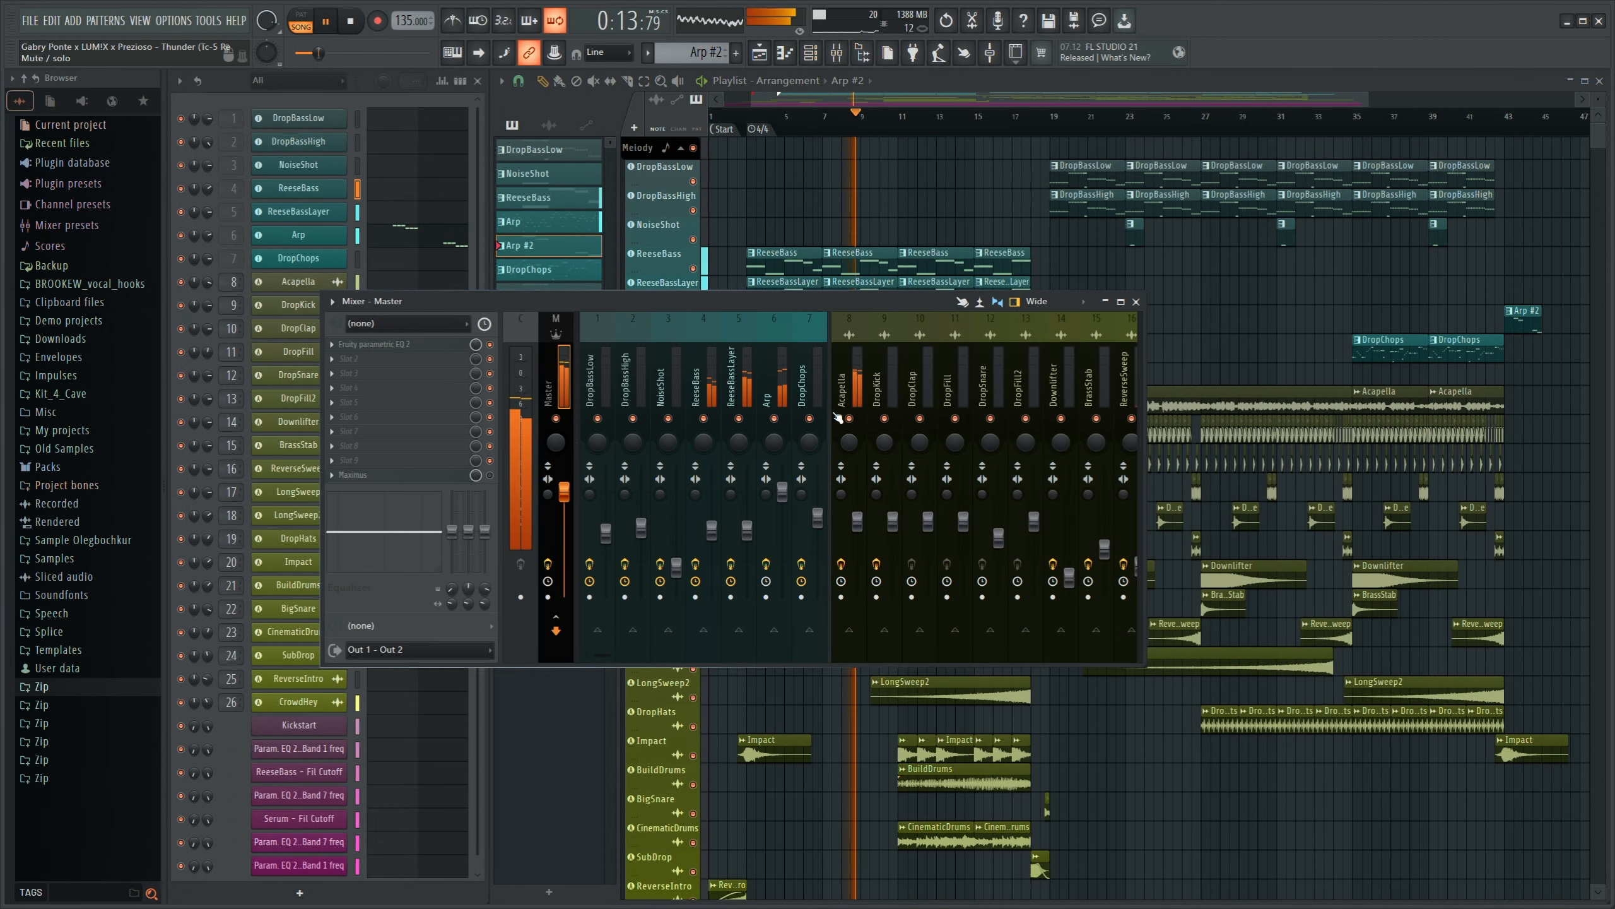
scroll(804, 381, "down", 3)
scroll(763, 380, "up", 3)
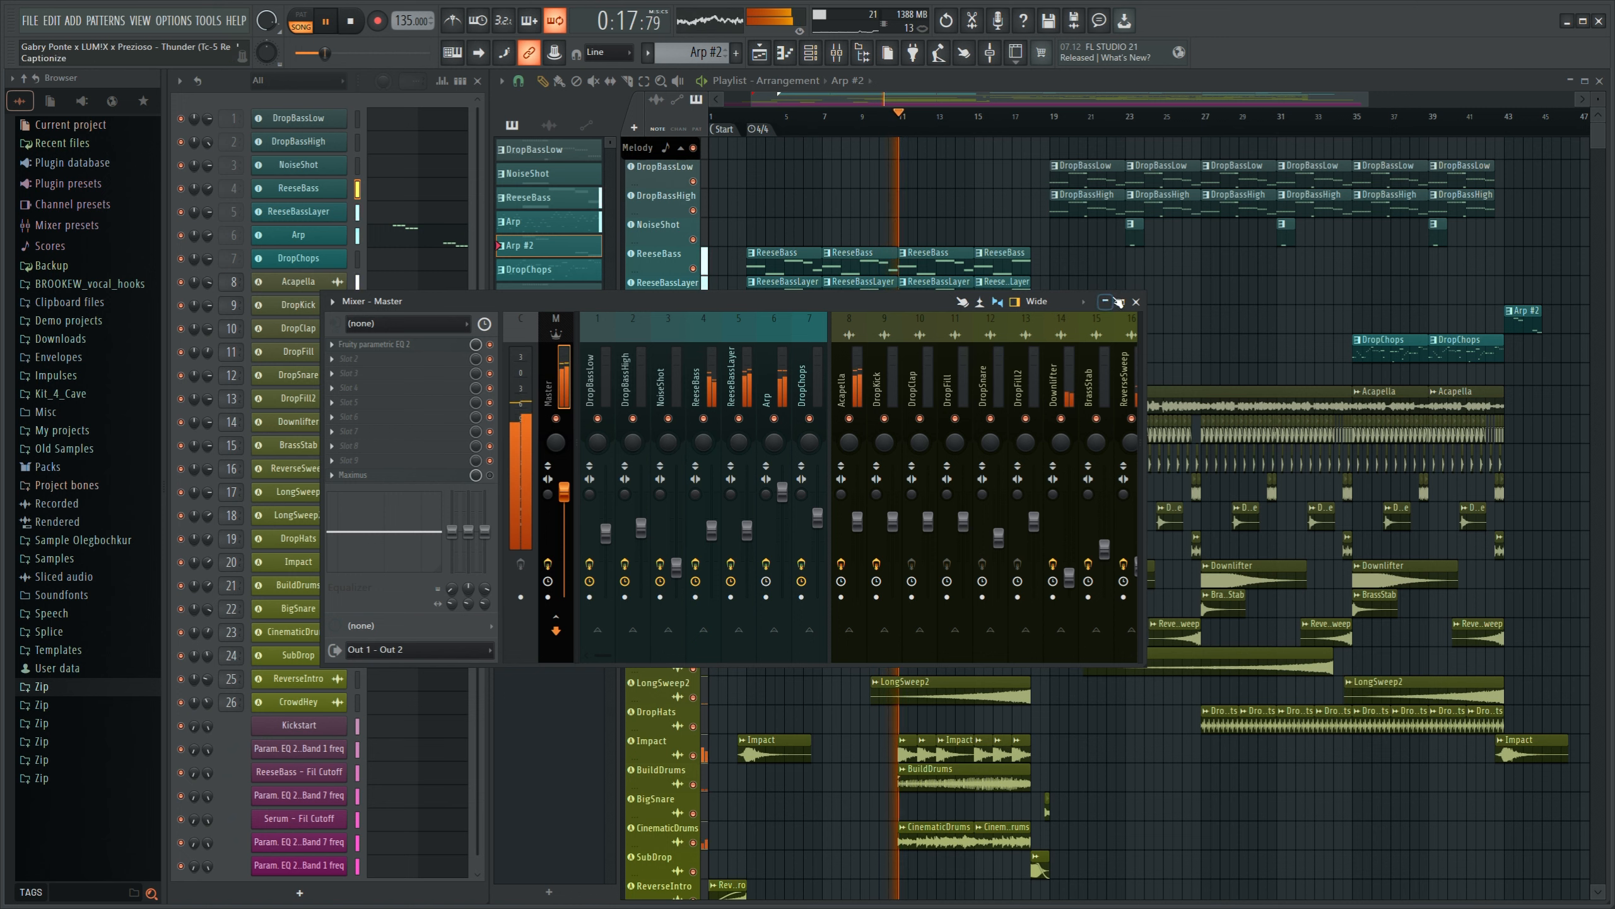
key("F9")
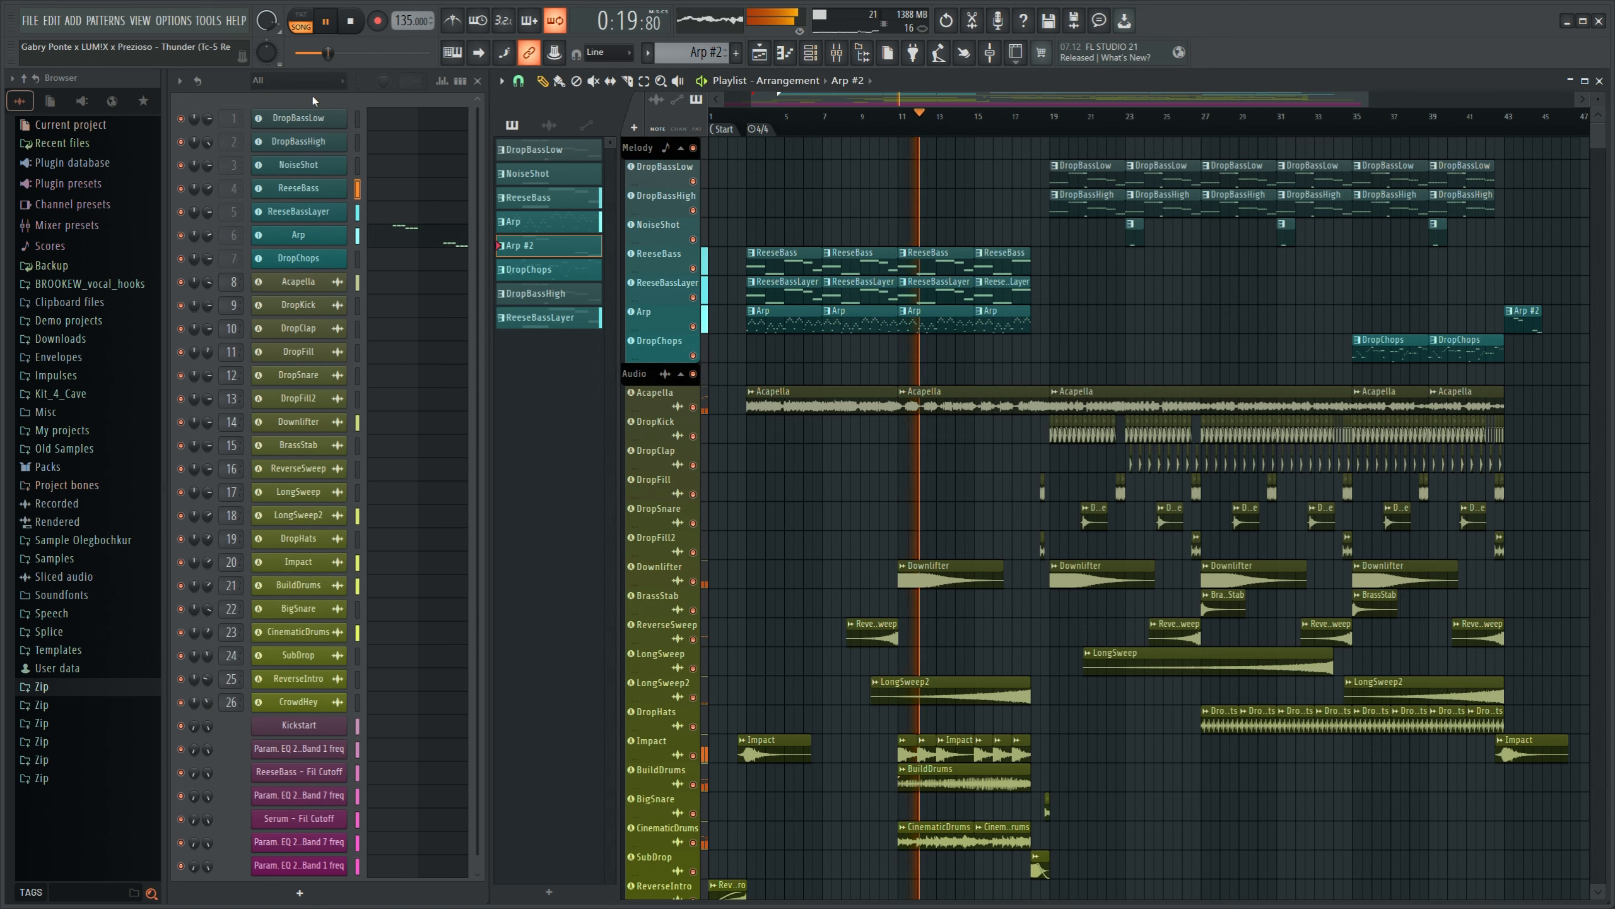
- Filter the channel rack to the automation channels and then the unsorted instruments, and select the ReeseBass pattern
left_click(305, 84)
left_click(292, 108)
scroll(297, 88, "down", 1)
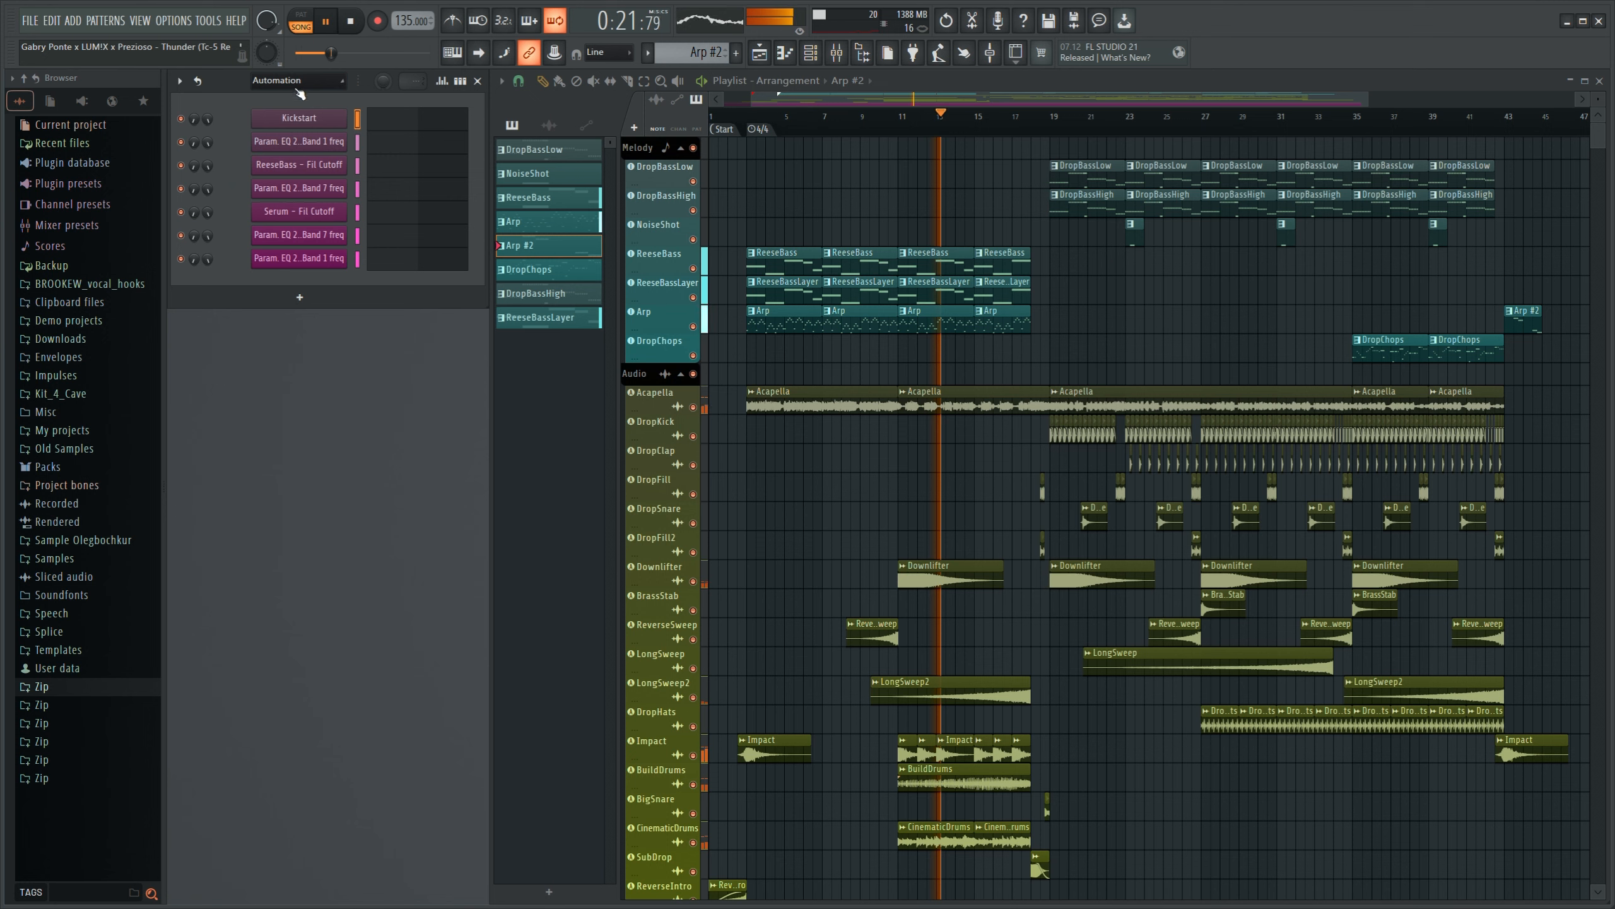
left_click(280, 149)
left_click(945, 259)
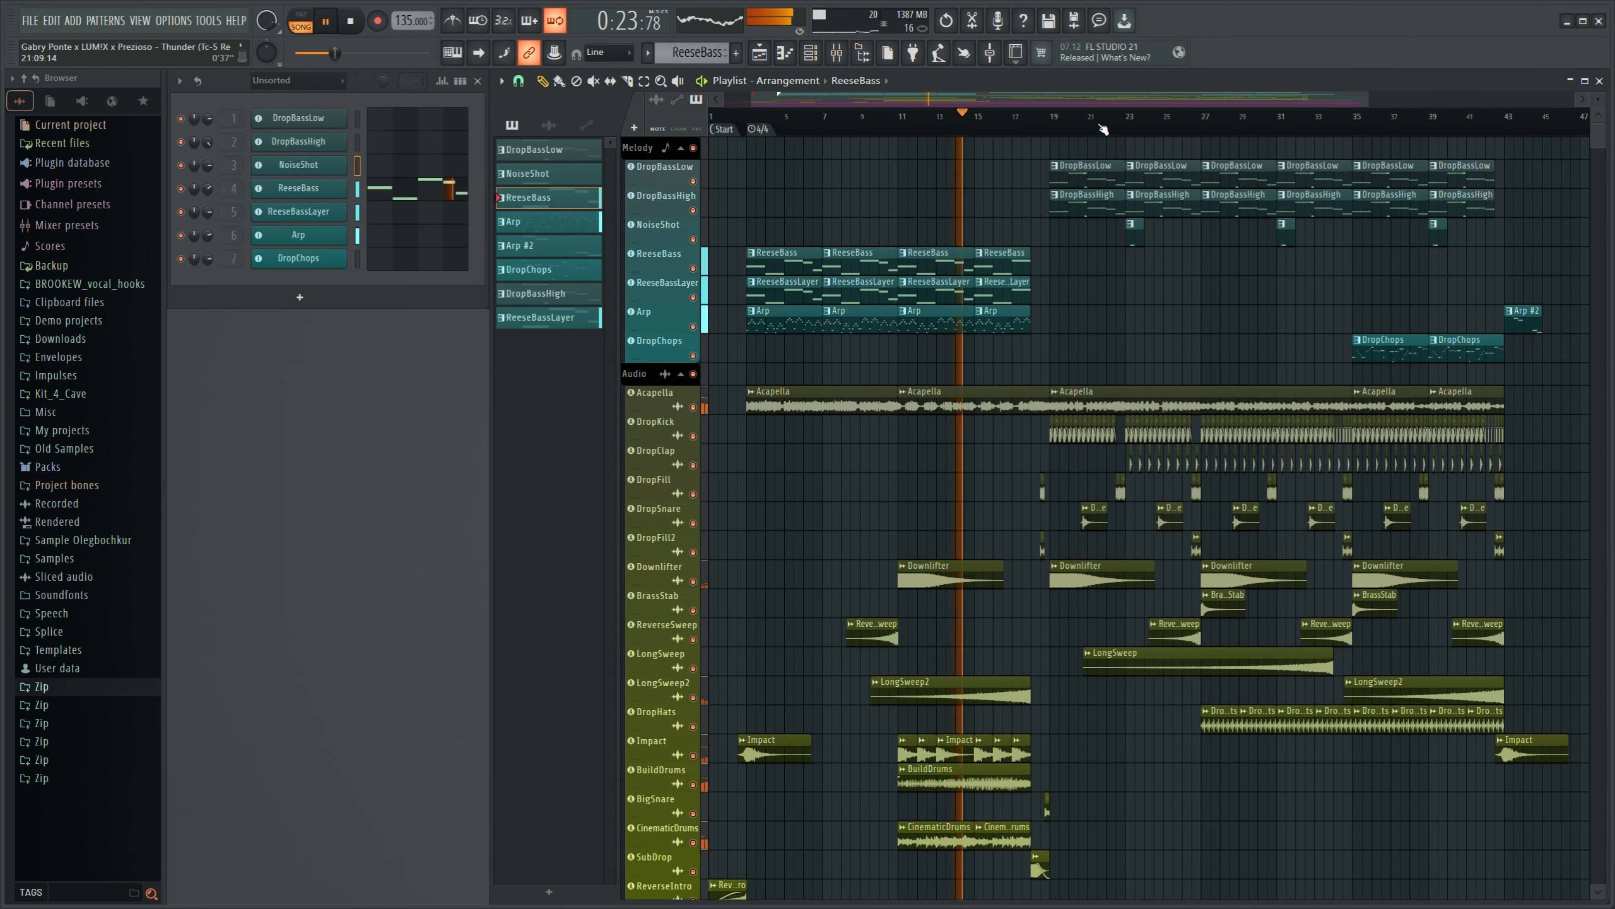
- Select the DropBassLow pattern and inspect its Serum instrument settings, closing the plugin after viewing
scroll(1104, 127, "up", 2)
scroll(1048, 128, "up", 2)
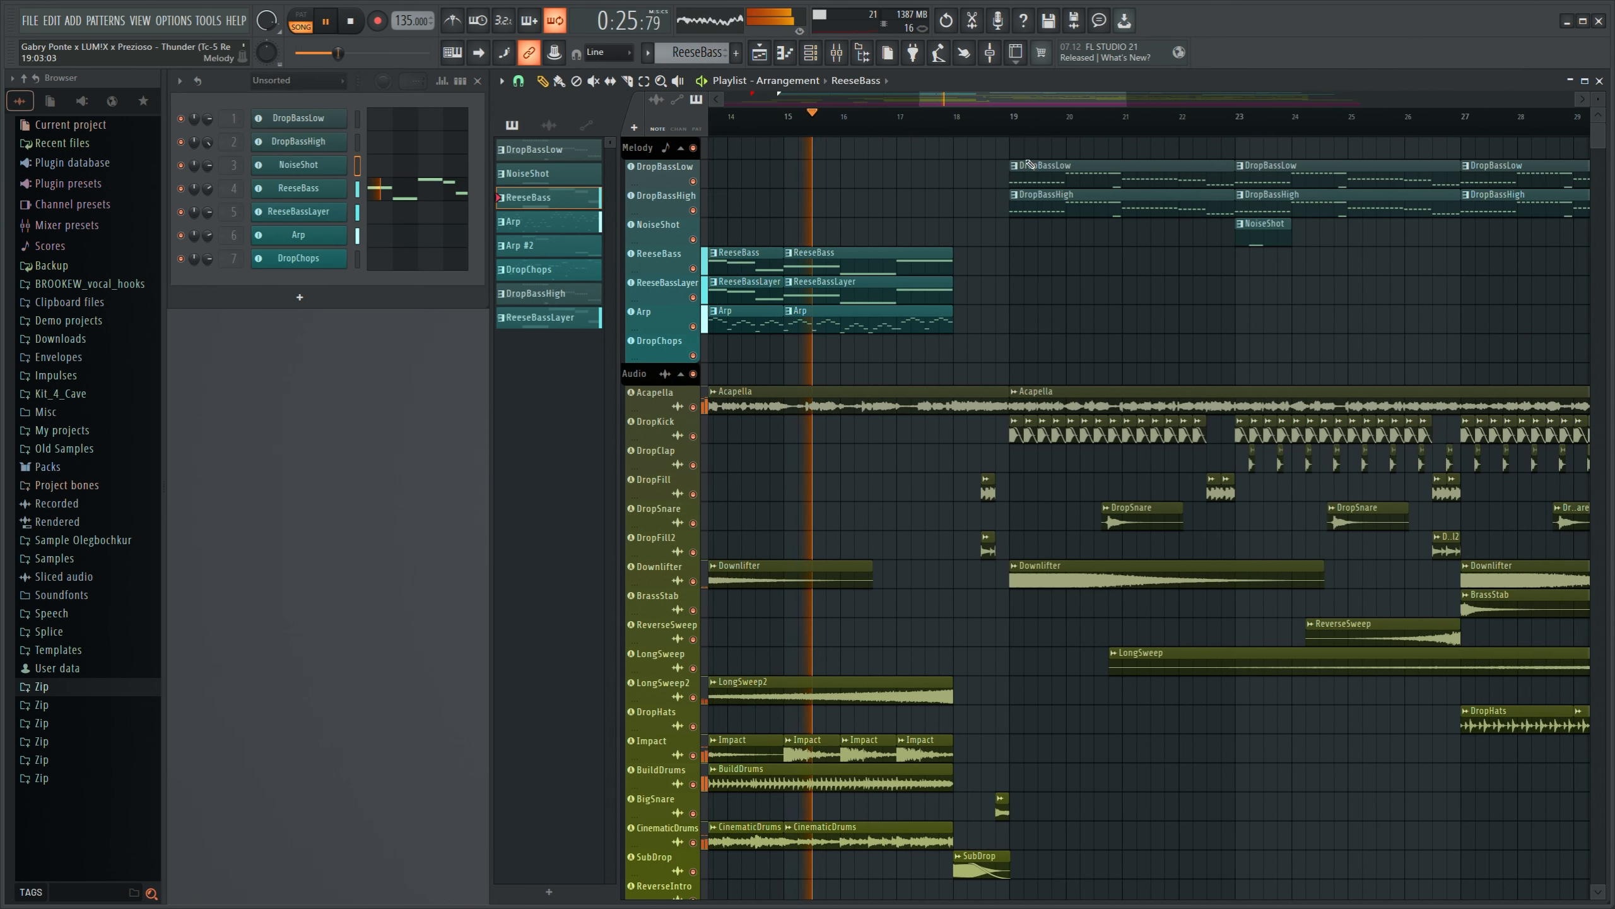
left_click(518, 152)
left_click(332, 123)
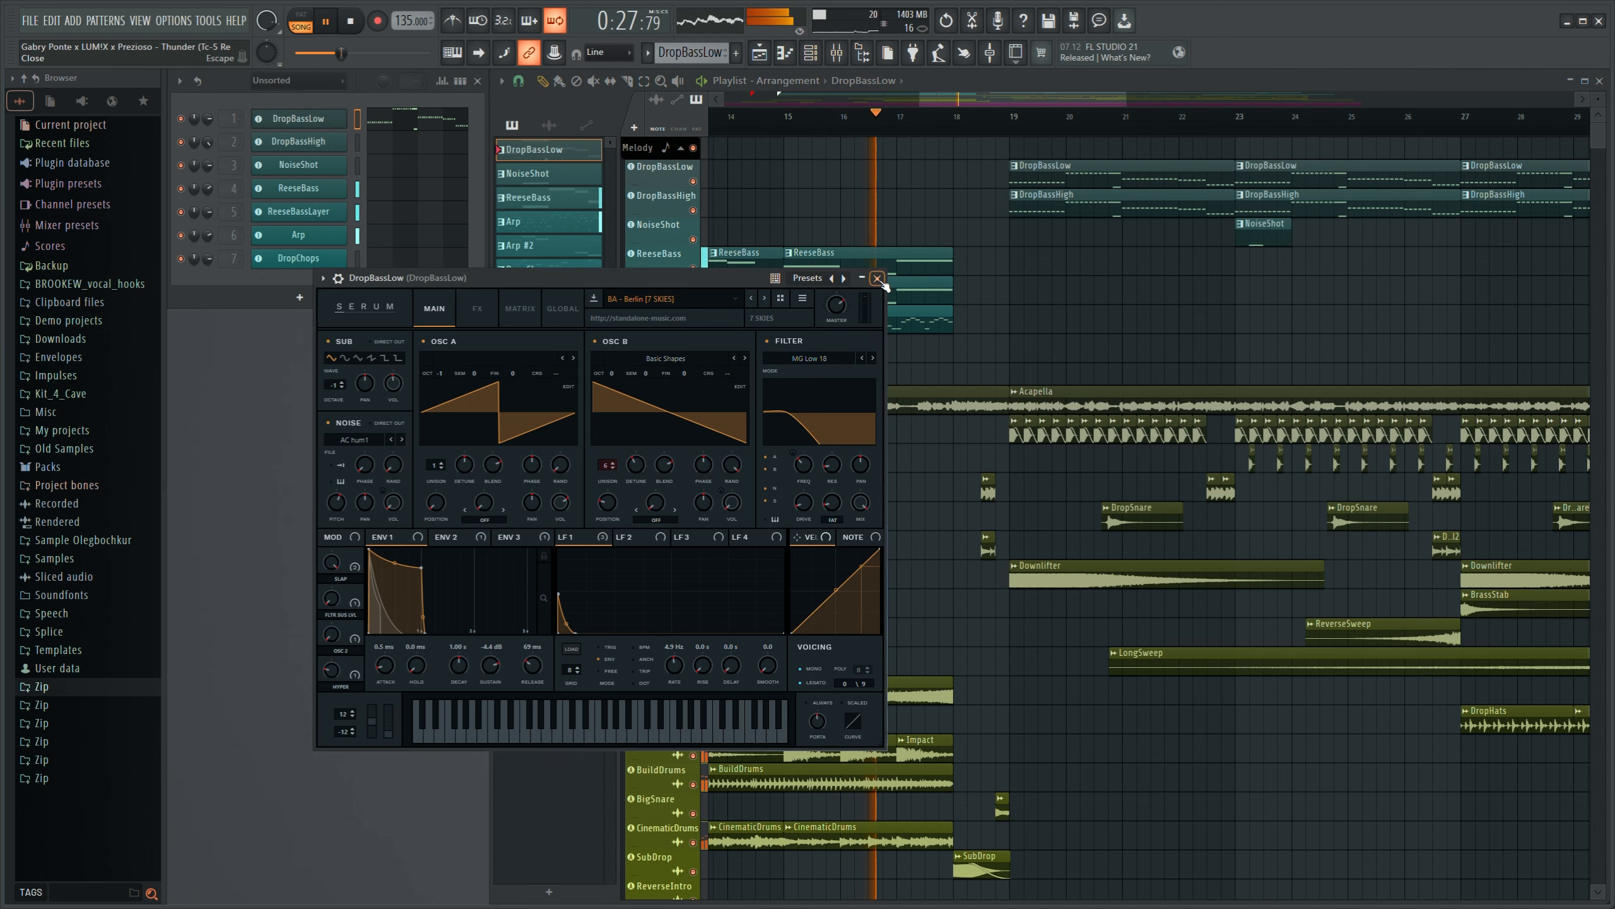
left_click(882, 280)
- Follow the playback through the drop to the closing Arp #2 clip and view the whole arrangement
left_click_drag(944, 101, 1138, 102)
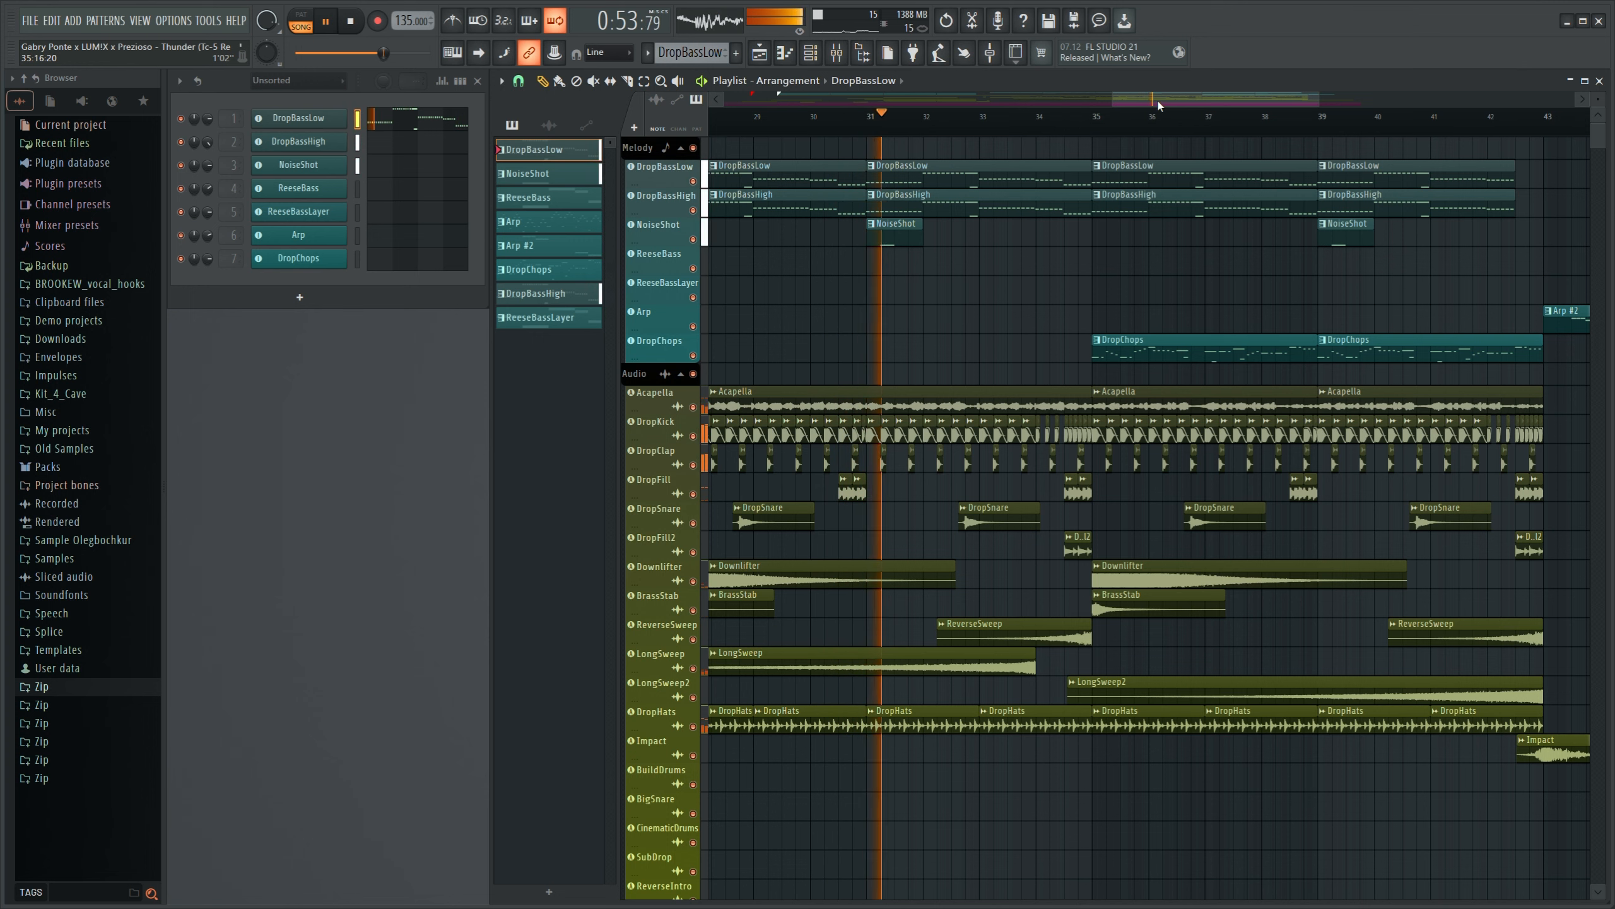
left_click_drag(1164, 104, 1332, 73)
scroll(1239, 120, "down", 5)
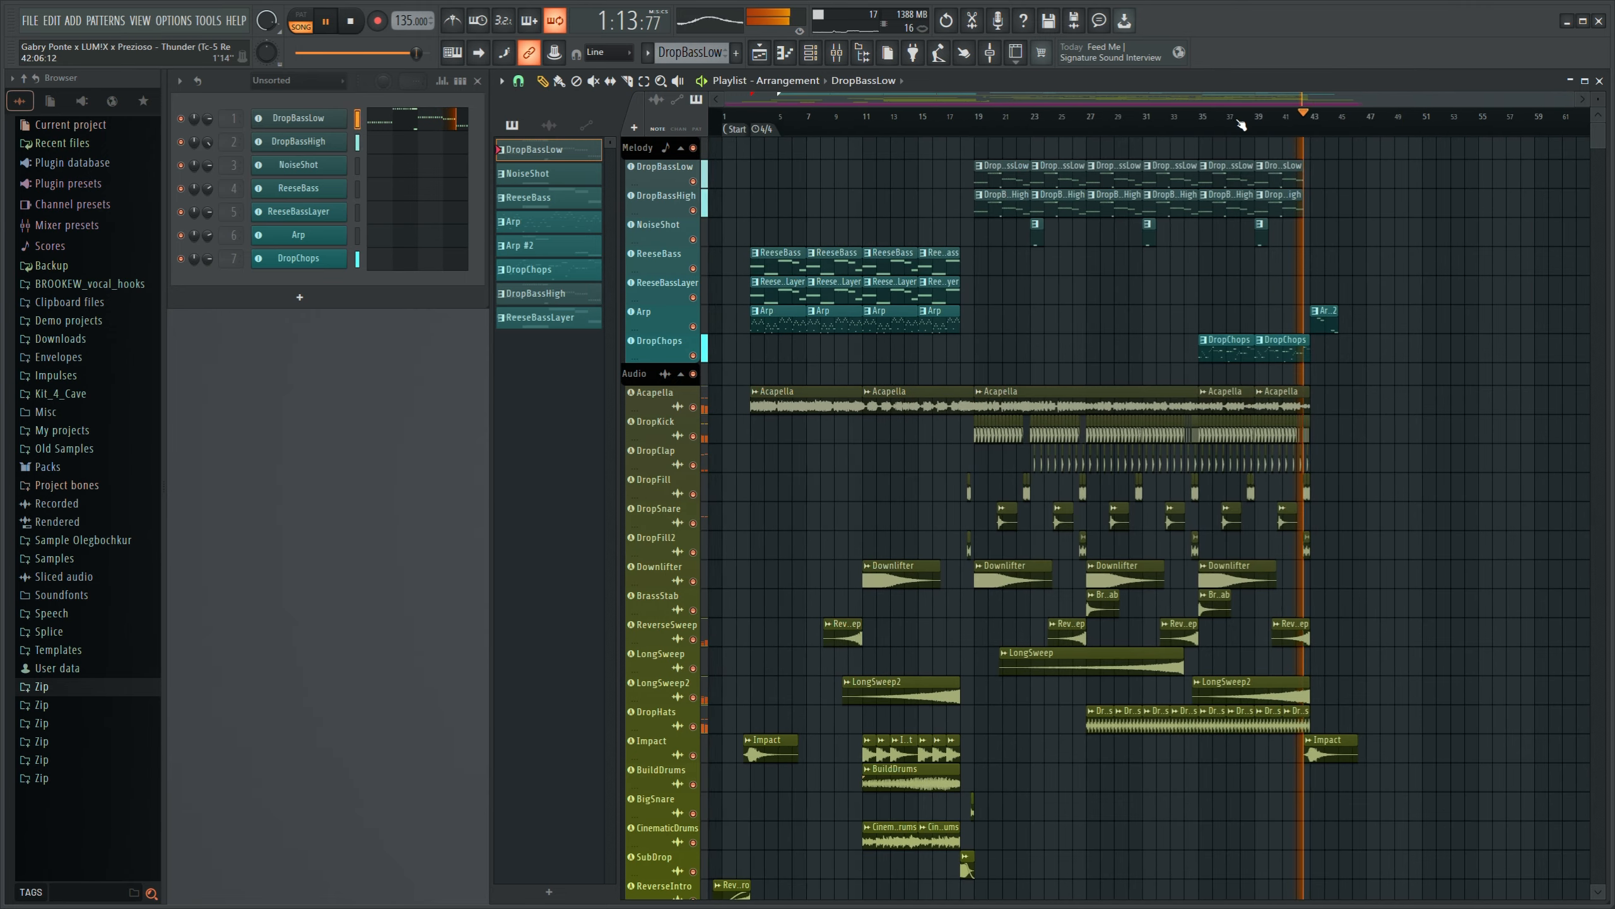
right_click(876, 227)
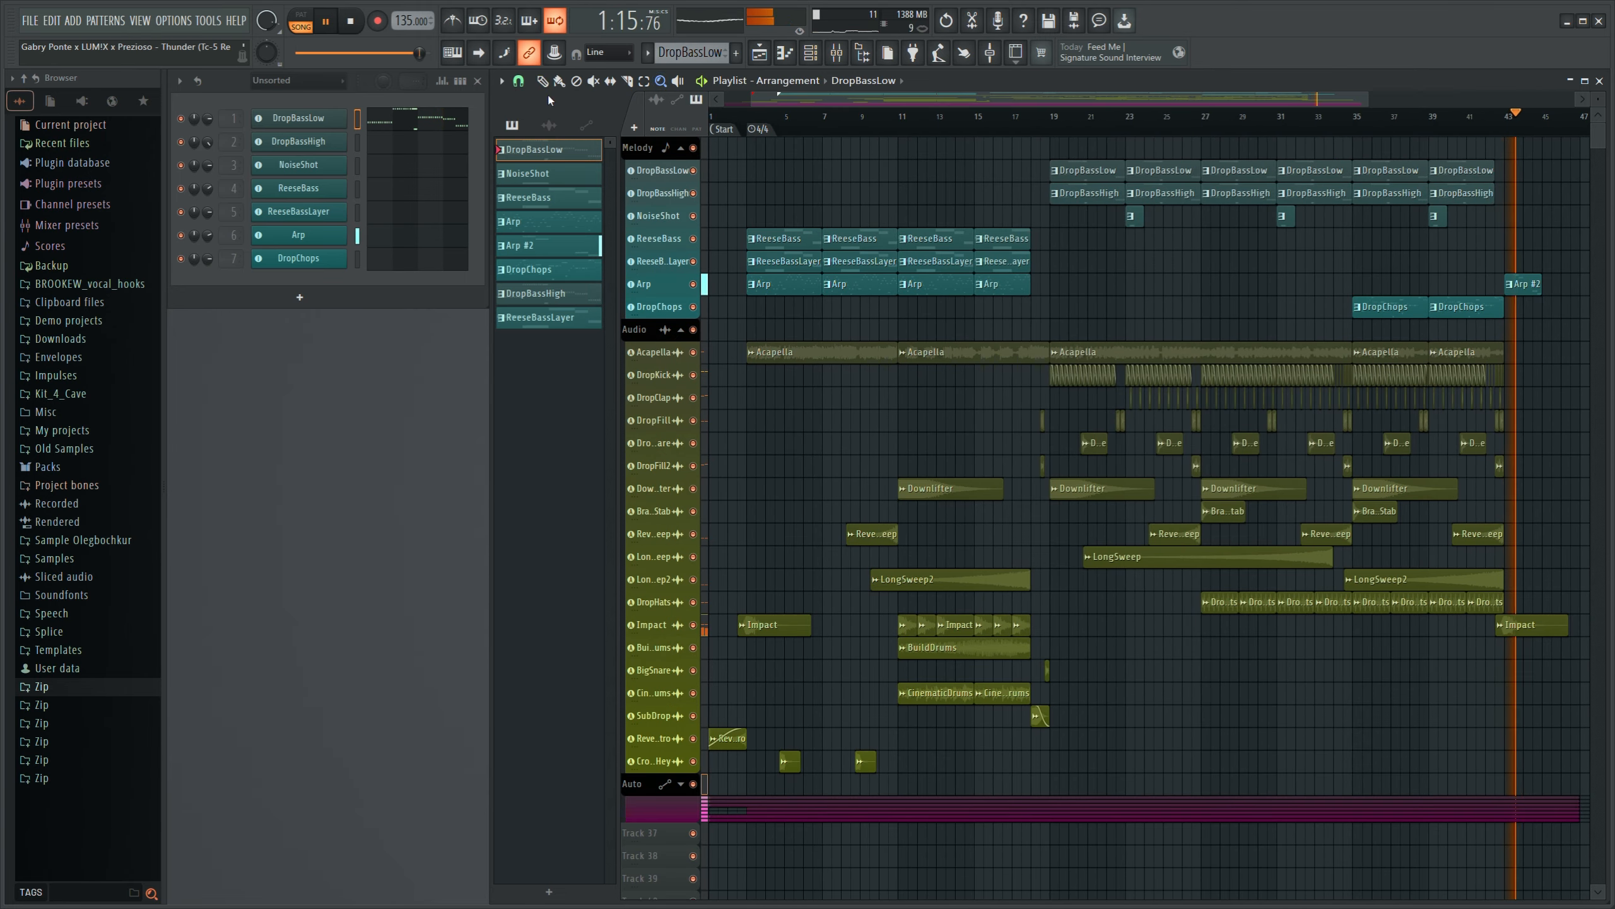